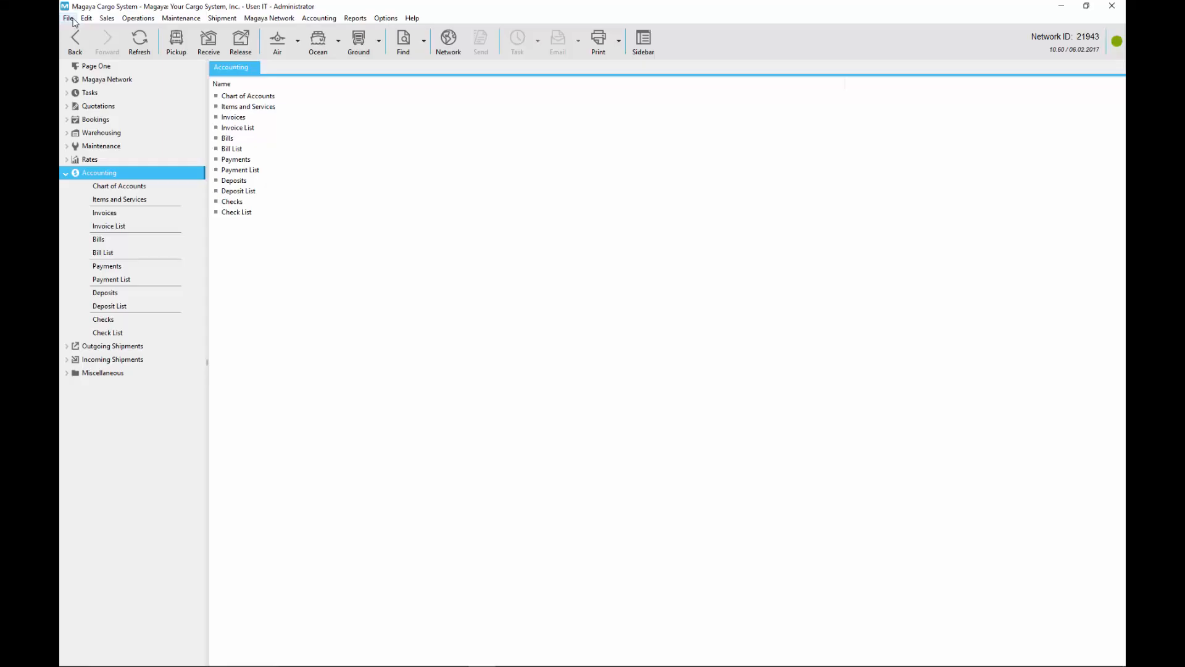
Step: View the welcome page of the Accounting Wizard and close the wizard
left_click(67, 18)
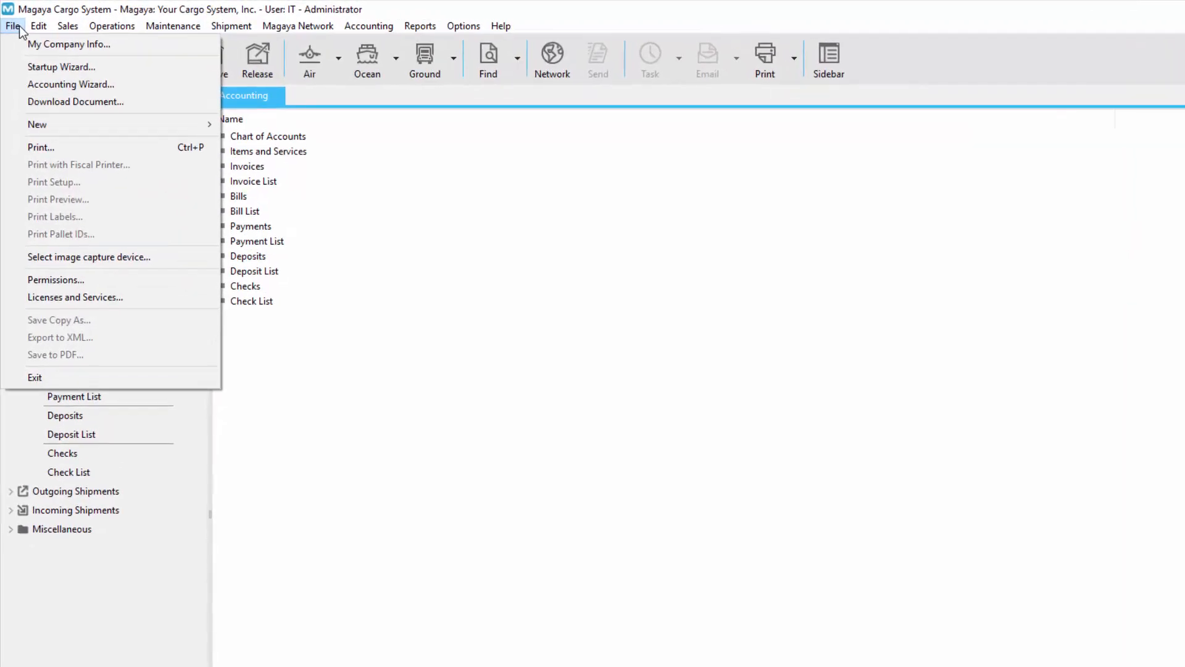
left_click(17, 84)
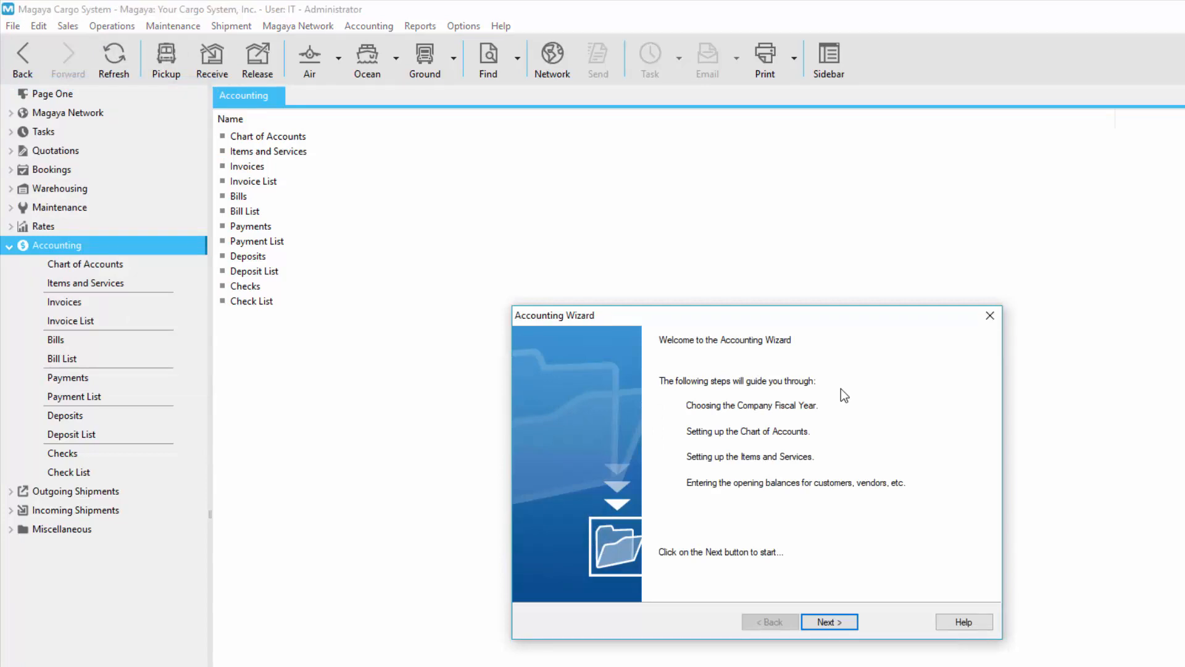
key("Escape")
Step: Open the Accounting settings in the Maintenance configuration
left_click(94, 207)
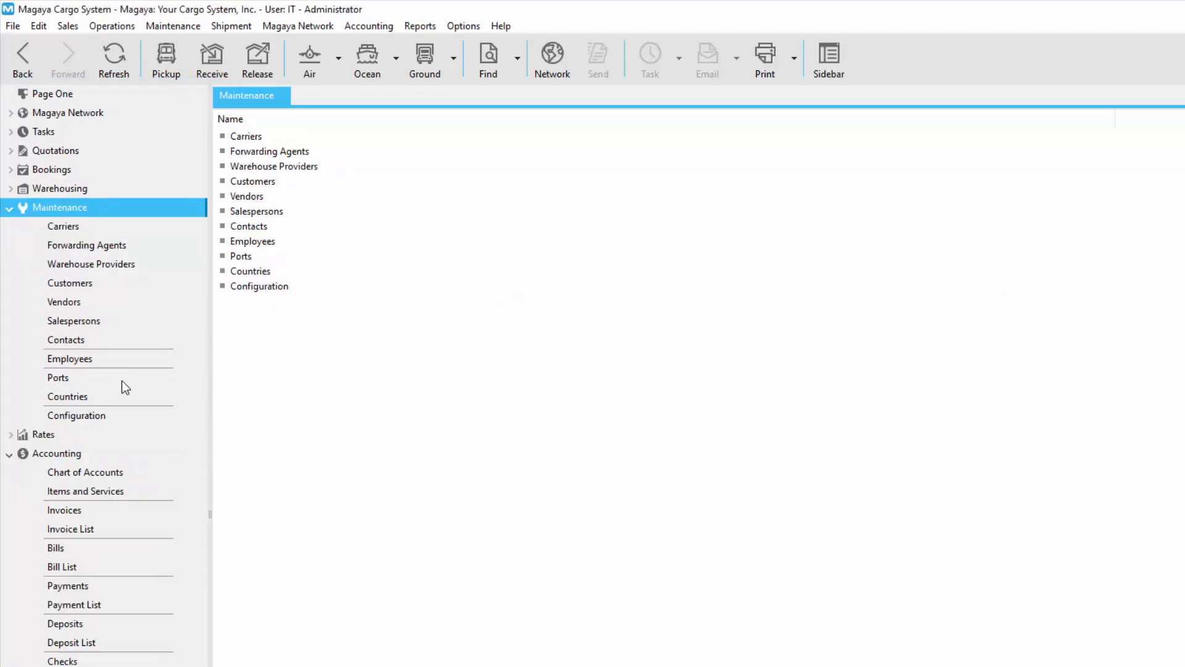
left_click(132, 412)
left_click(334, 176)
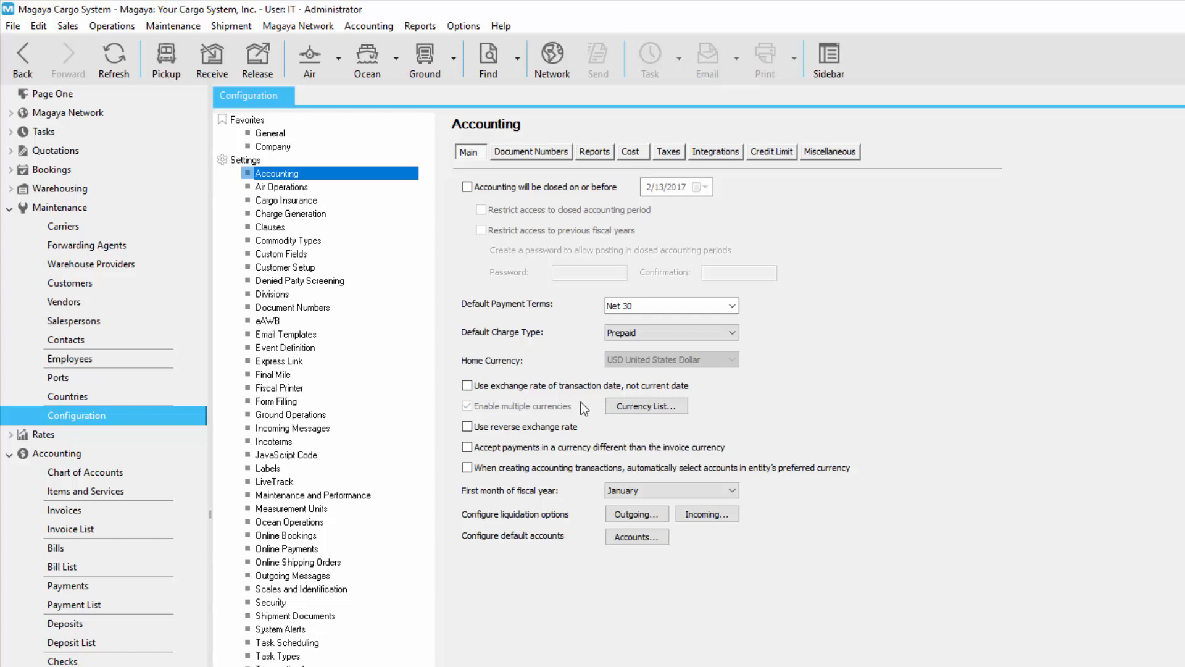
Step: Review the Japanese Yen definition in the Currency List and close the list
left_click(664, 402)
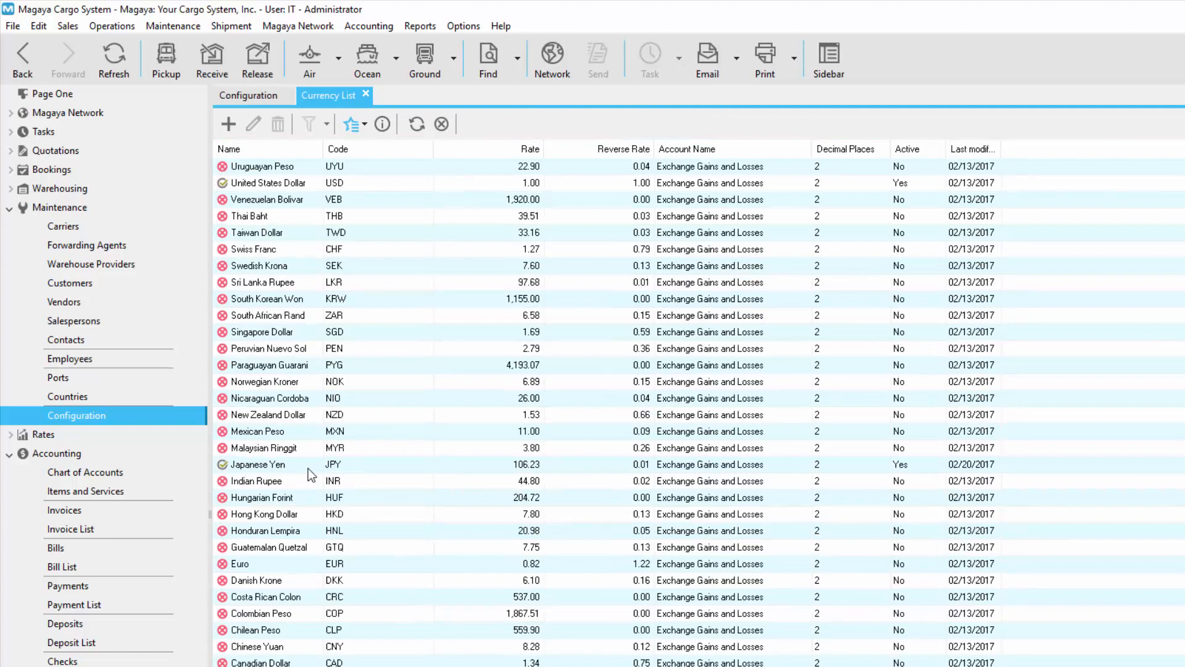
double_click(308, 469)
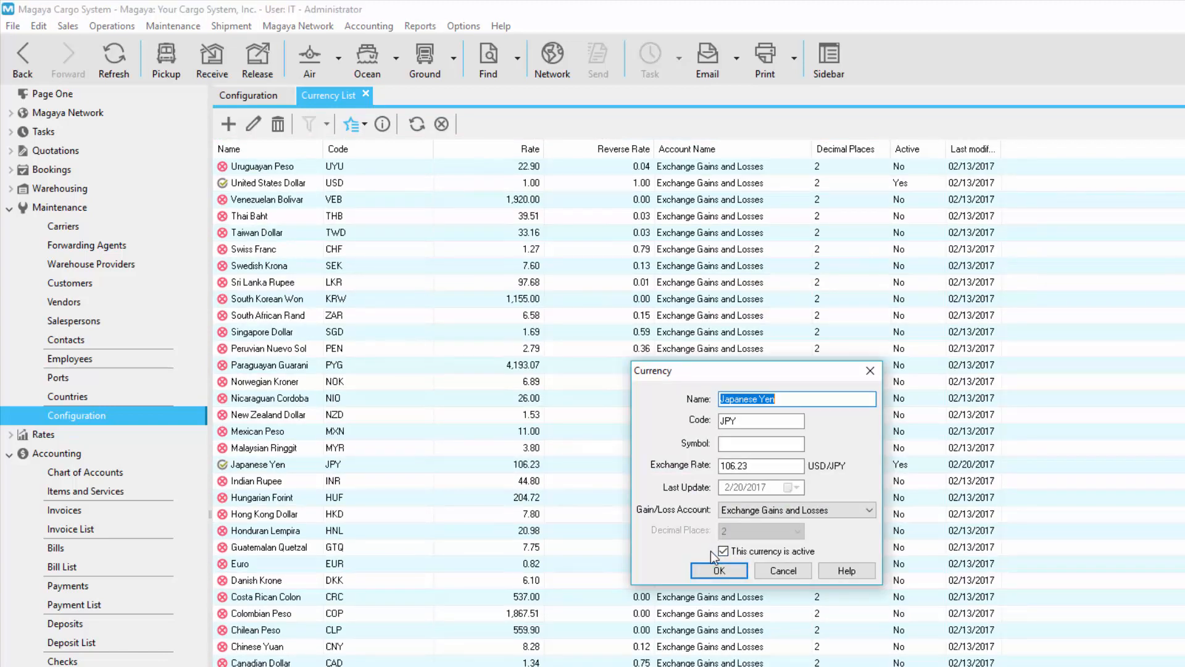
key("Return")
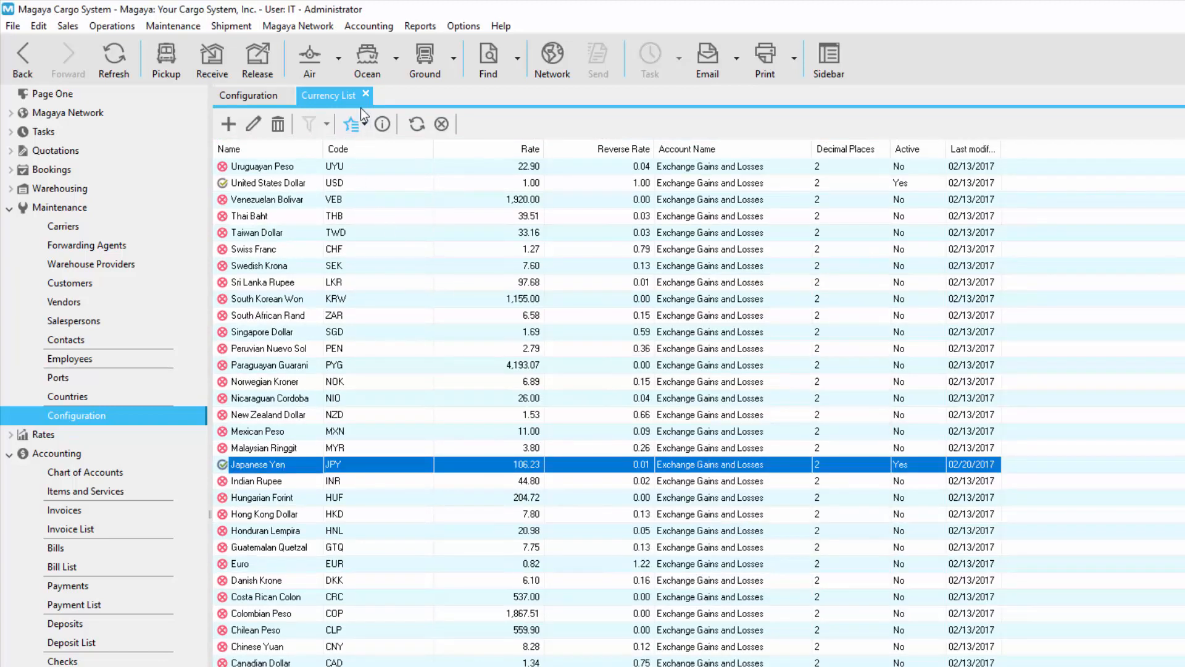
left_click(366, 94)
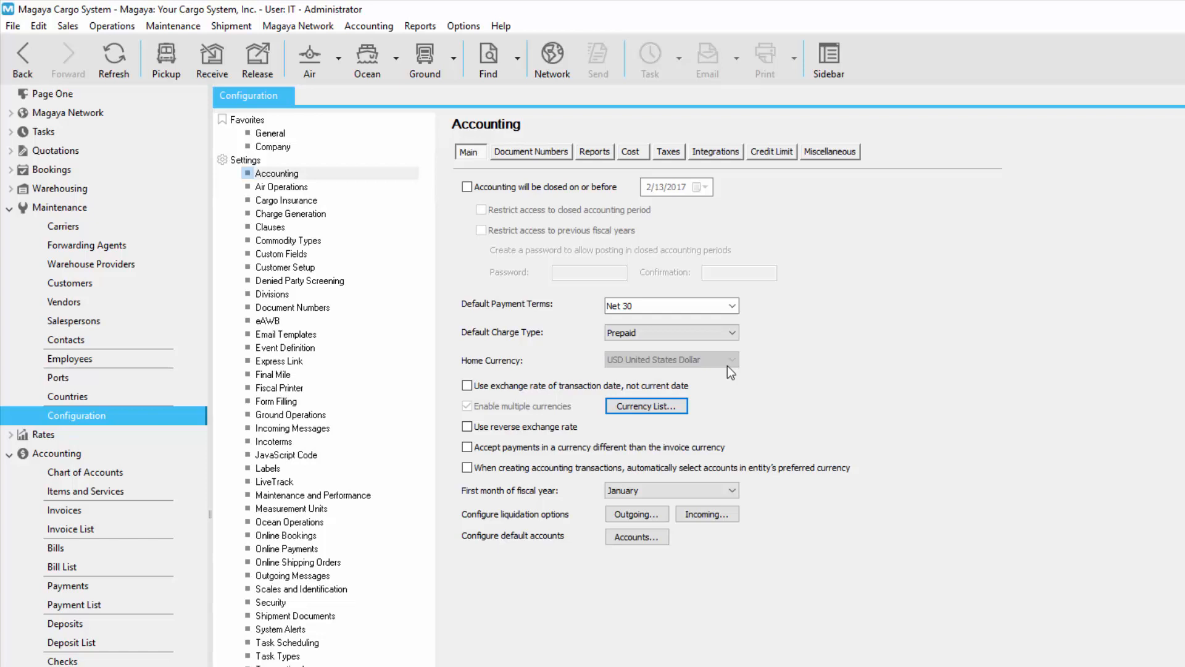
Step: Start a new account in the Chart of Accounts and set its type to Credit Card
left_click(9, 210)
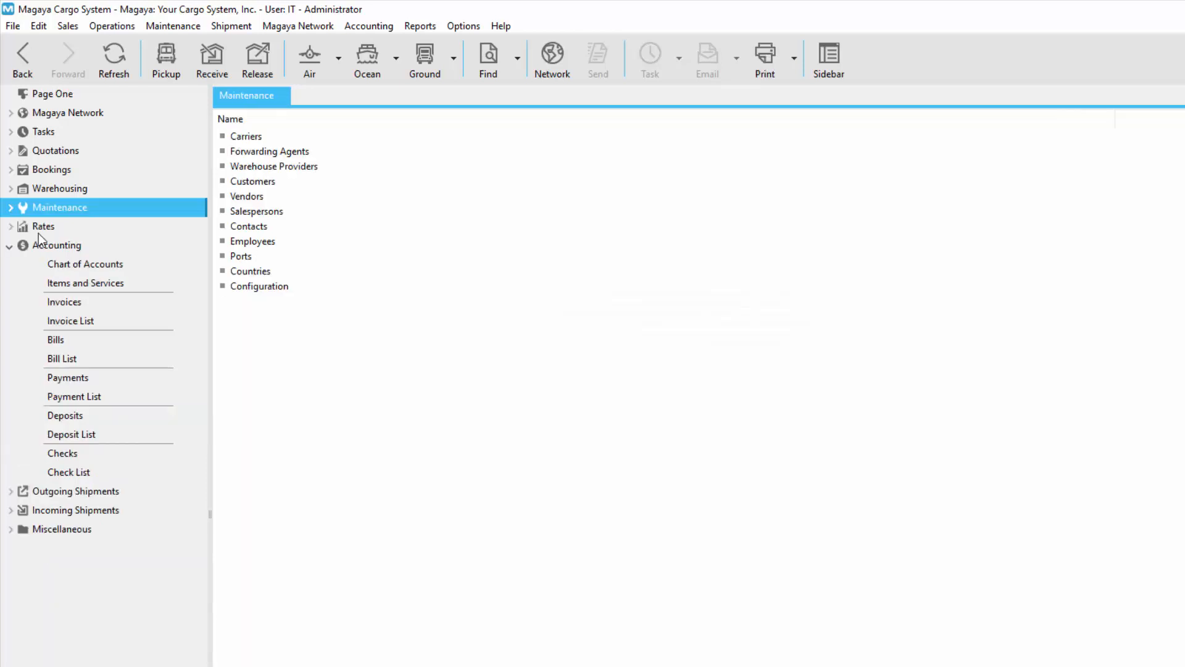
left_click(101, 248)
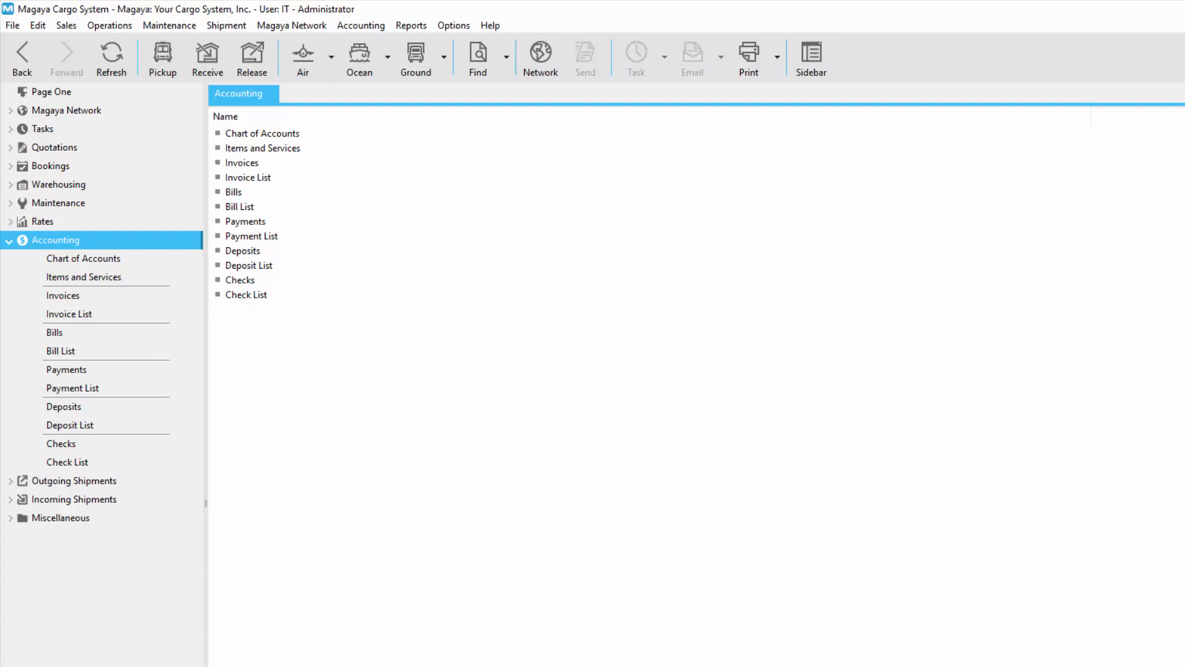
left_click(137, 257)
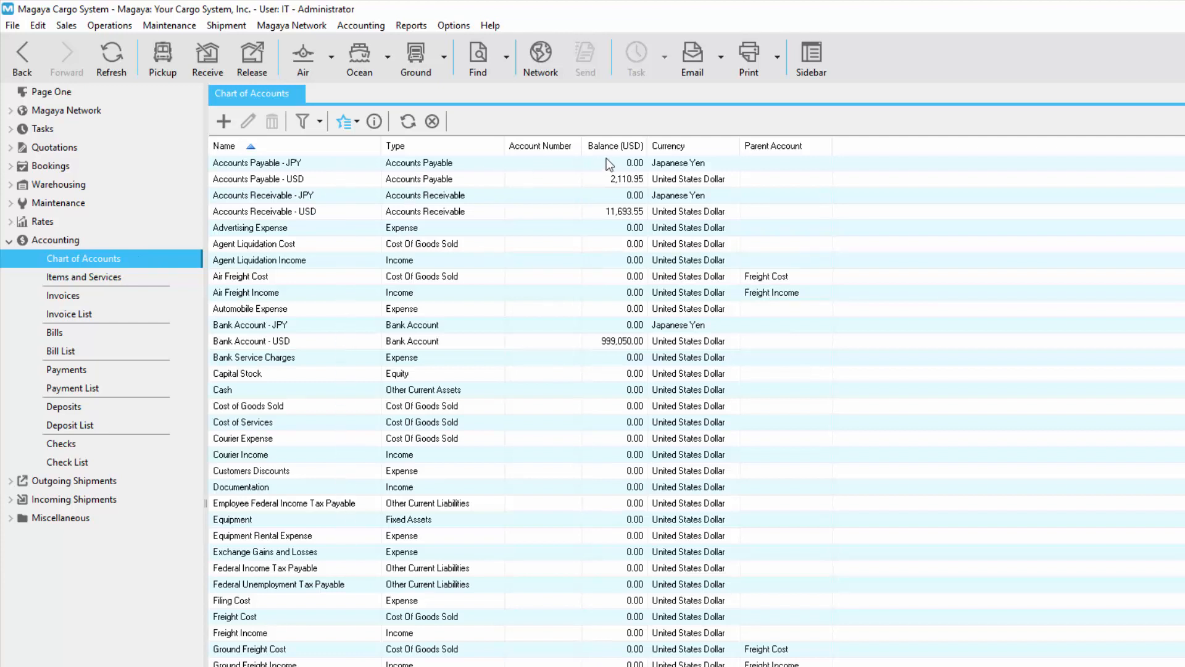
left_click(226, 122)
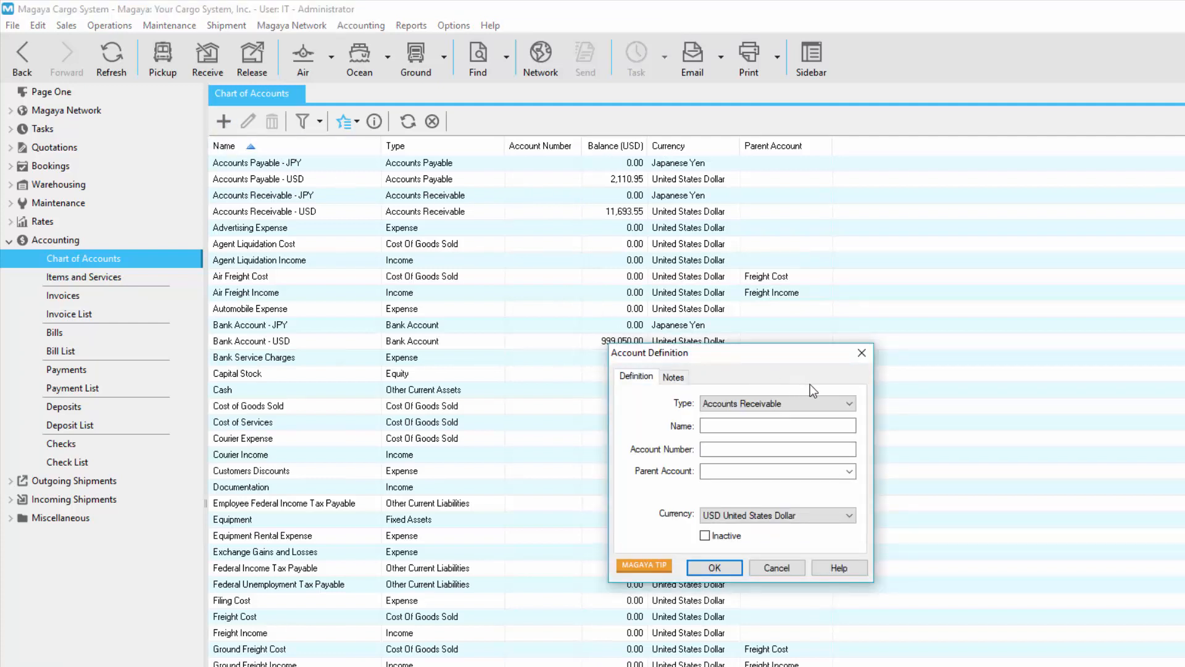
left_click(850, 403)
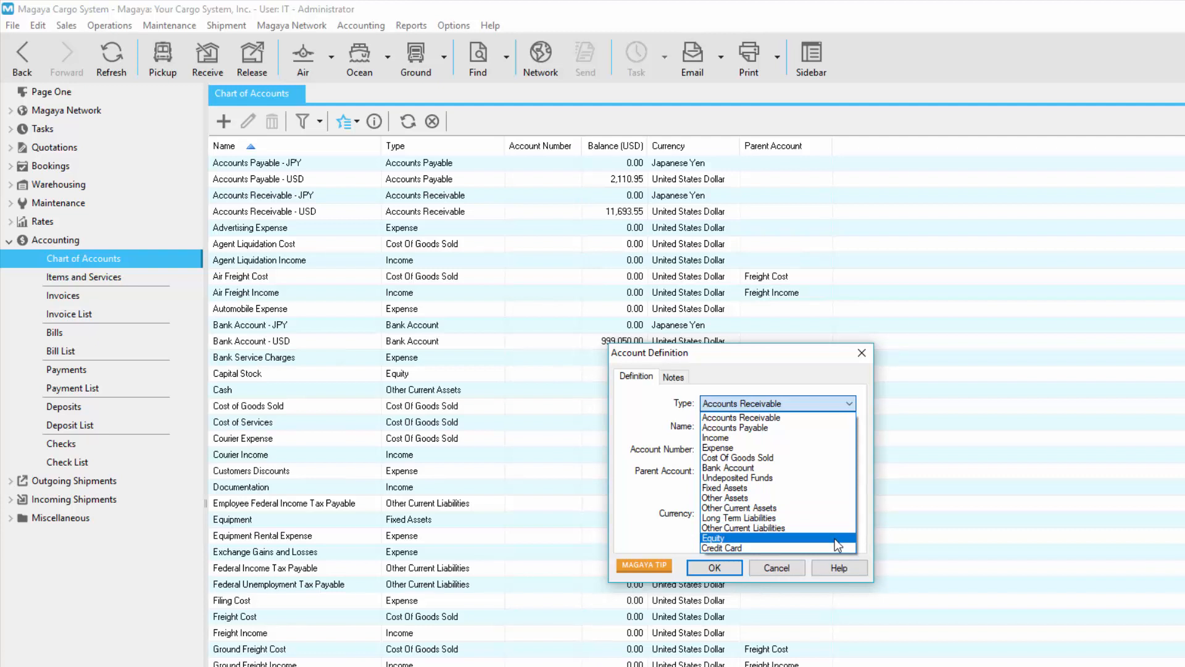
left_click(665, 424)
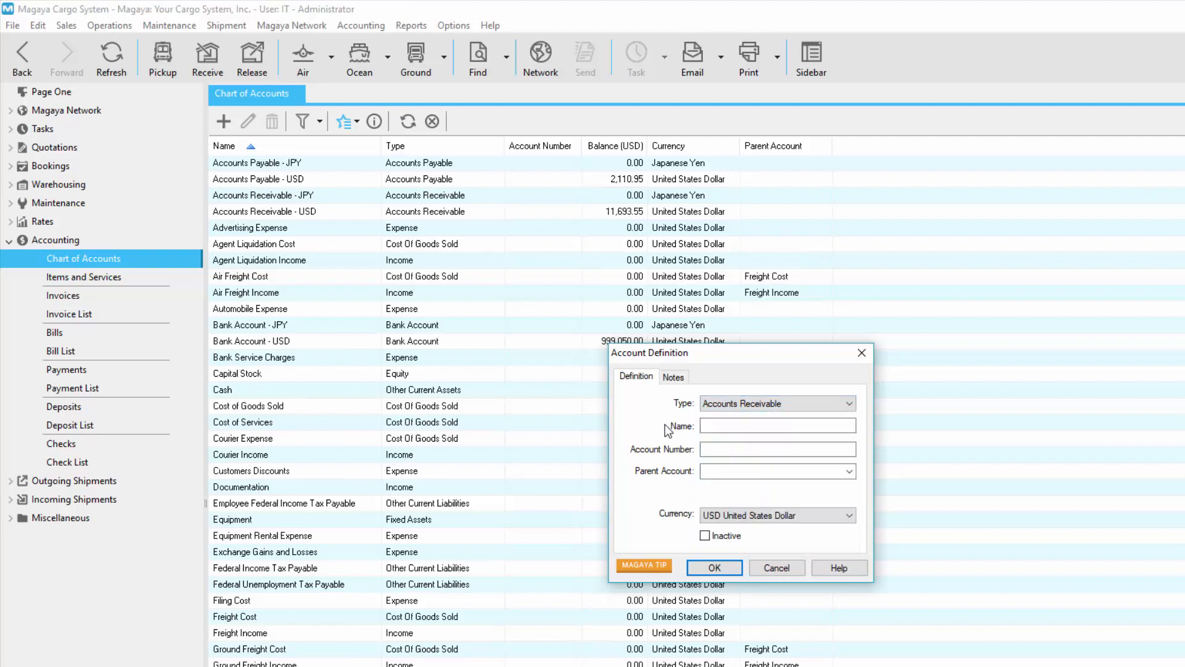
left_click(738, 427)
left_click(772, 403)
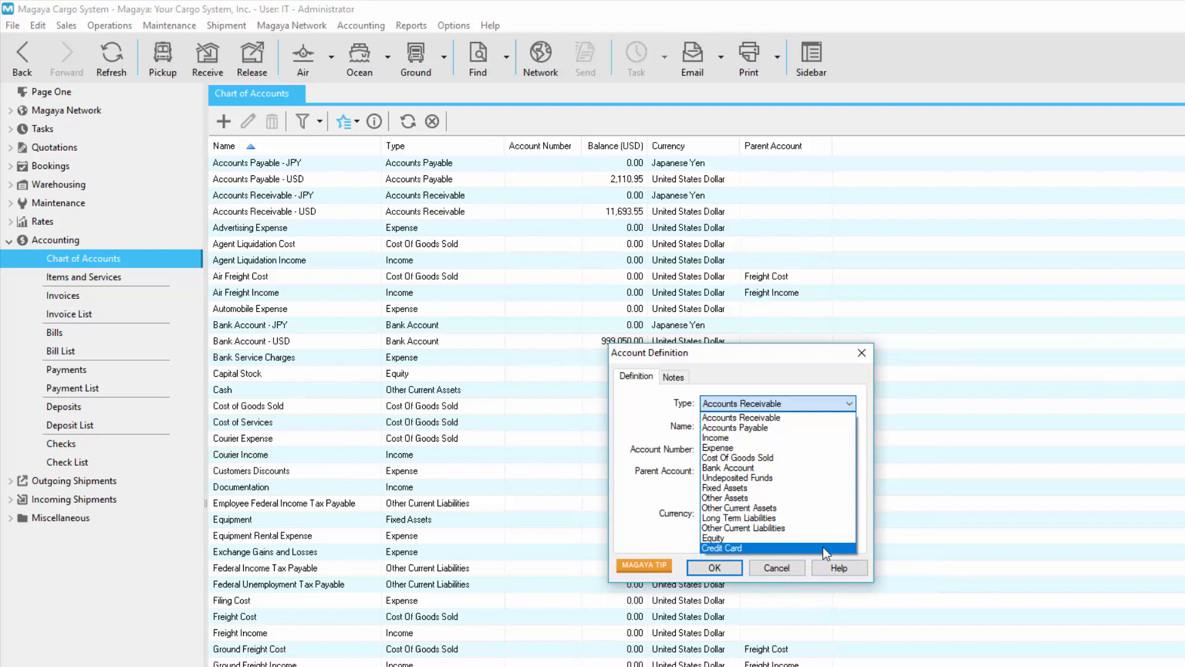
left_click(813, 550)
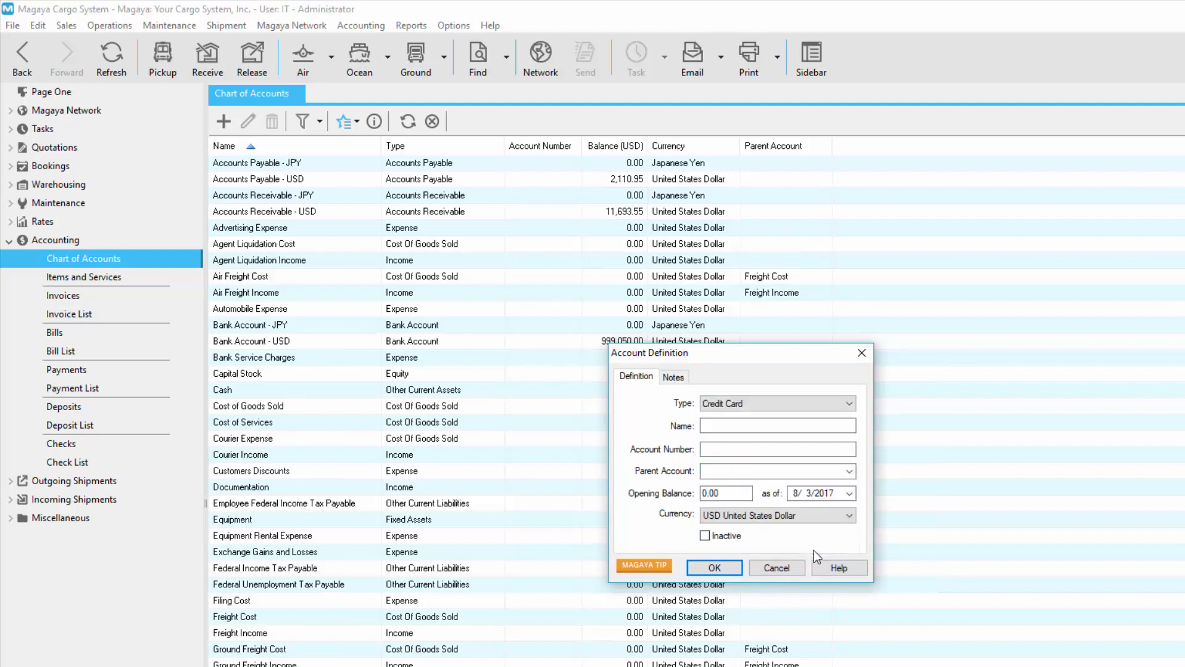
Step: Enter the credit card account's number and name the account Mastercard, prefixed with that number and a hyphen
left_click(737, 425)
type("Mastercard")
left_click(749, 449)
type("4567")
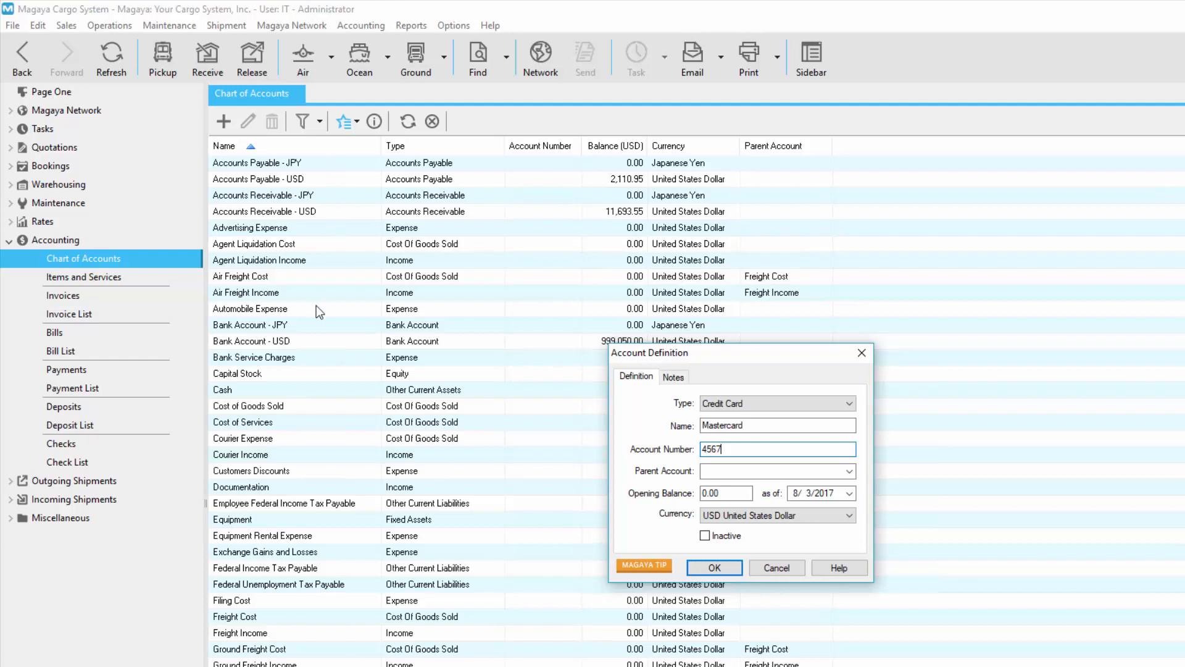
left_click(761, 426)
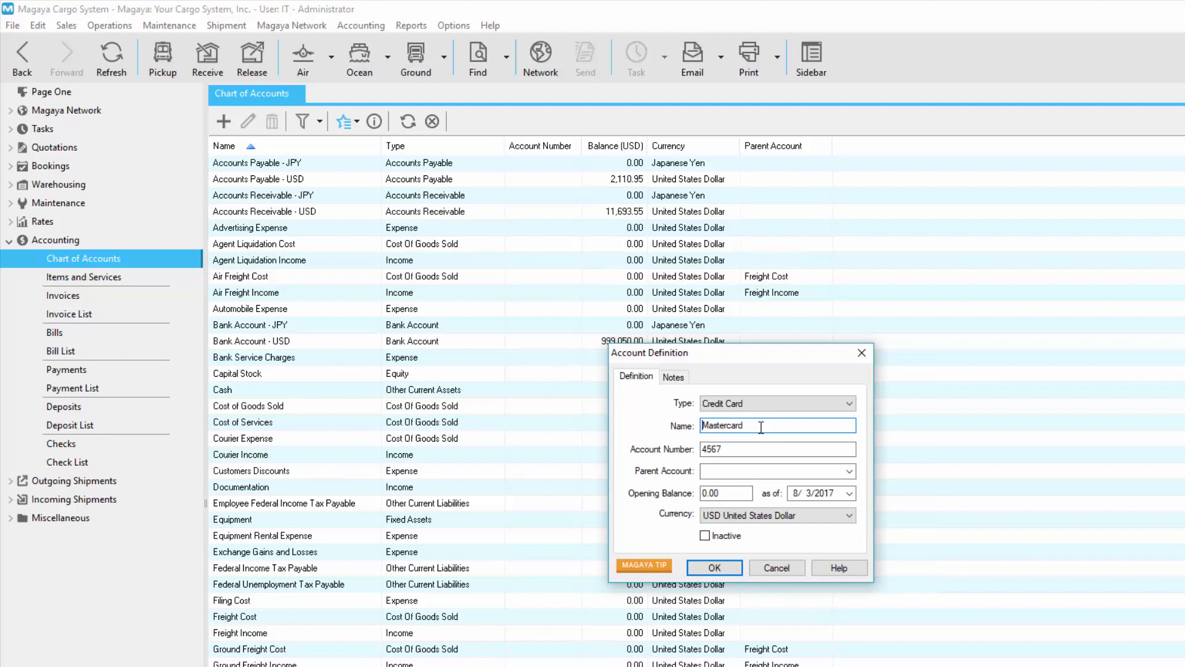
type("4567 -")
Step: Set the Mastercard account's opening balance to 1000 and save the account after viewing its empty notes
left_click(737, 492)
type("1000")
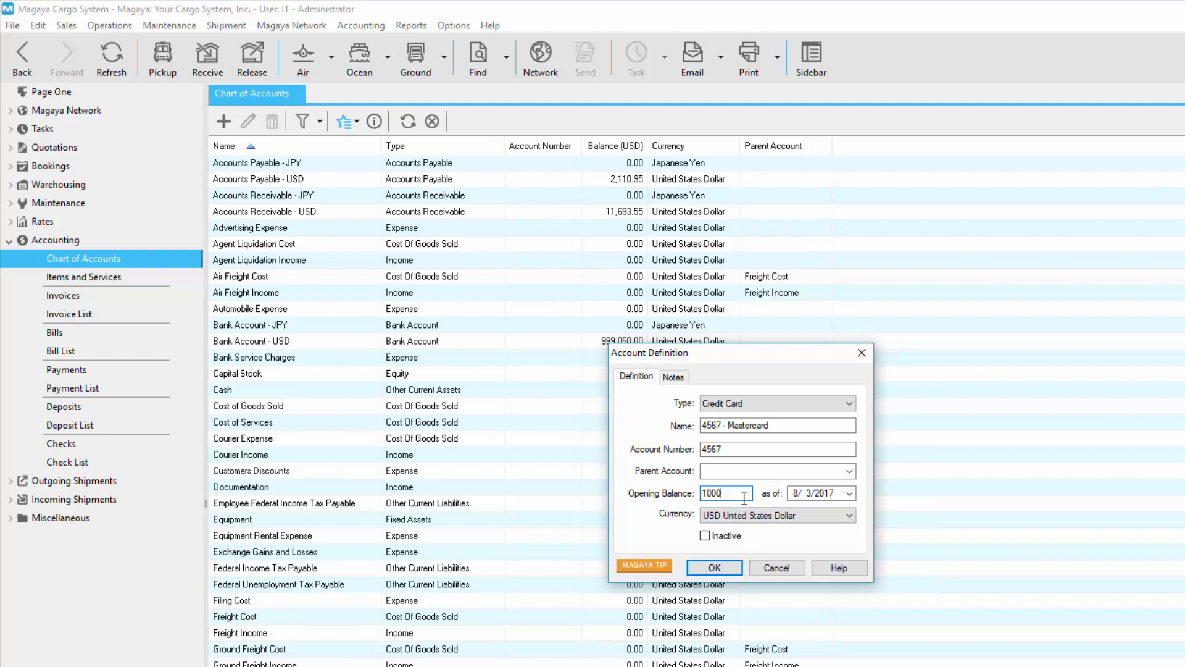
left_click(765, 516)
left_click(673, 378)
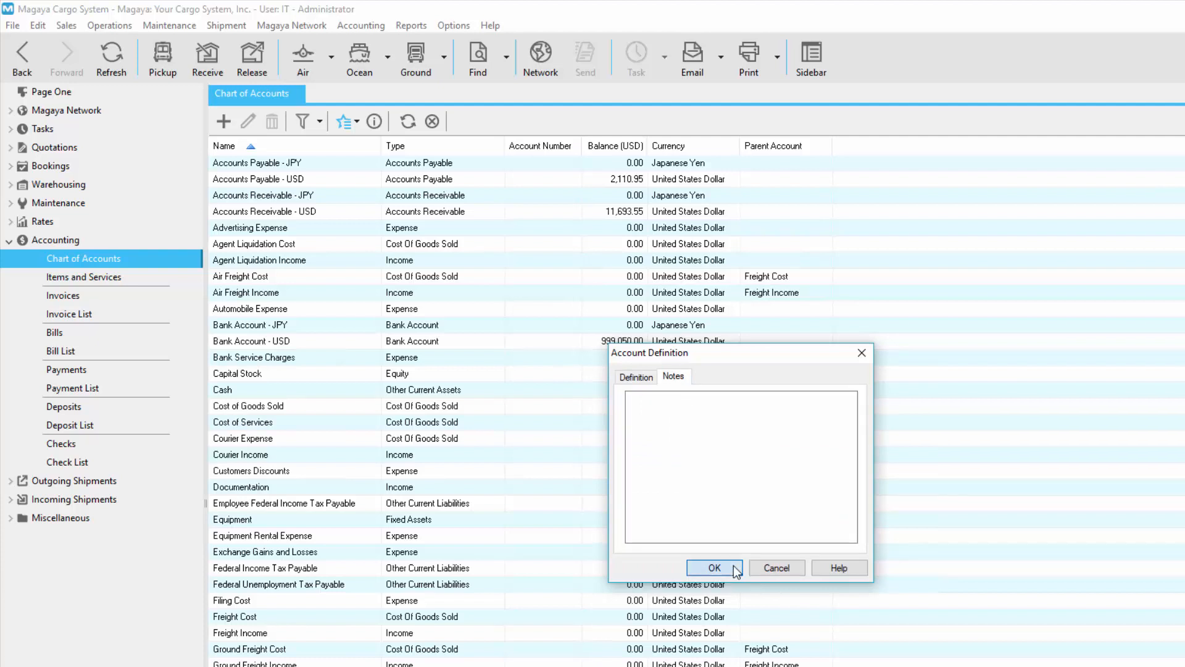
left_click(711, 567)
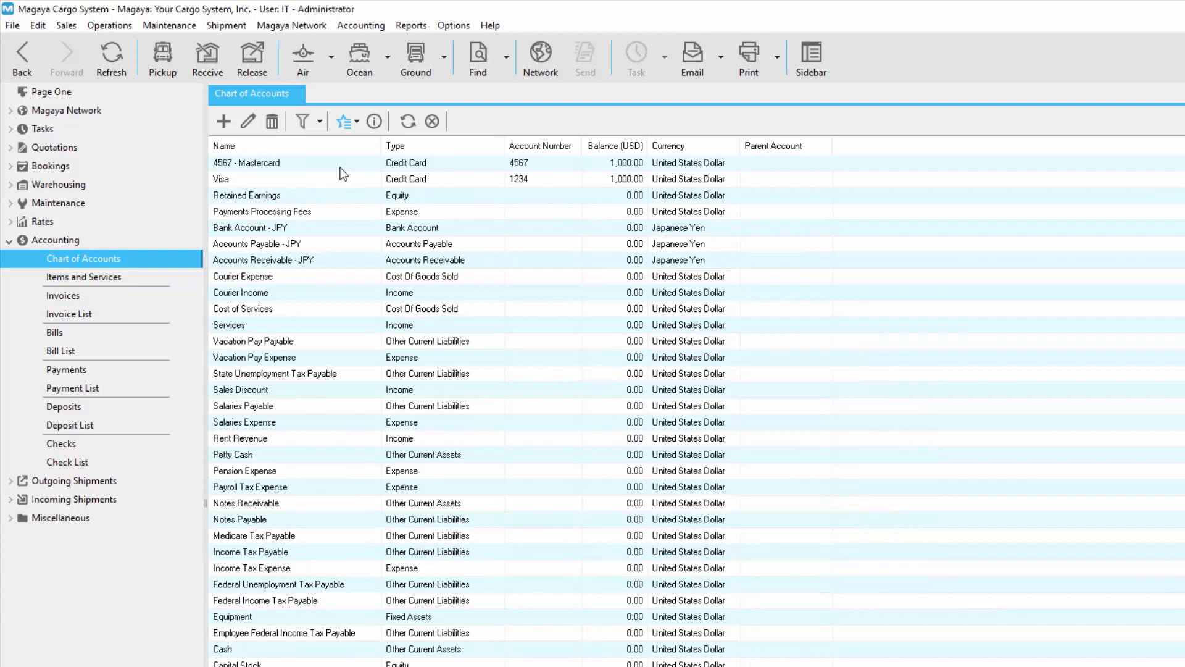
Step: Locate the new Mastercard account by its leading digit and sort the Chart of Accounts by name in ascending order
left_click(343, 163)
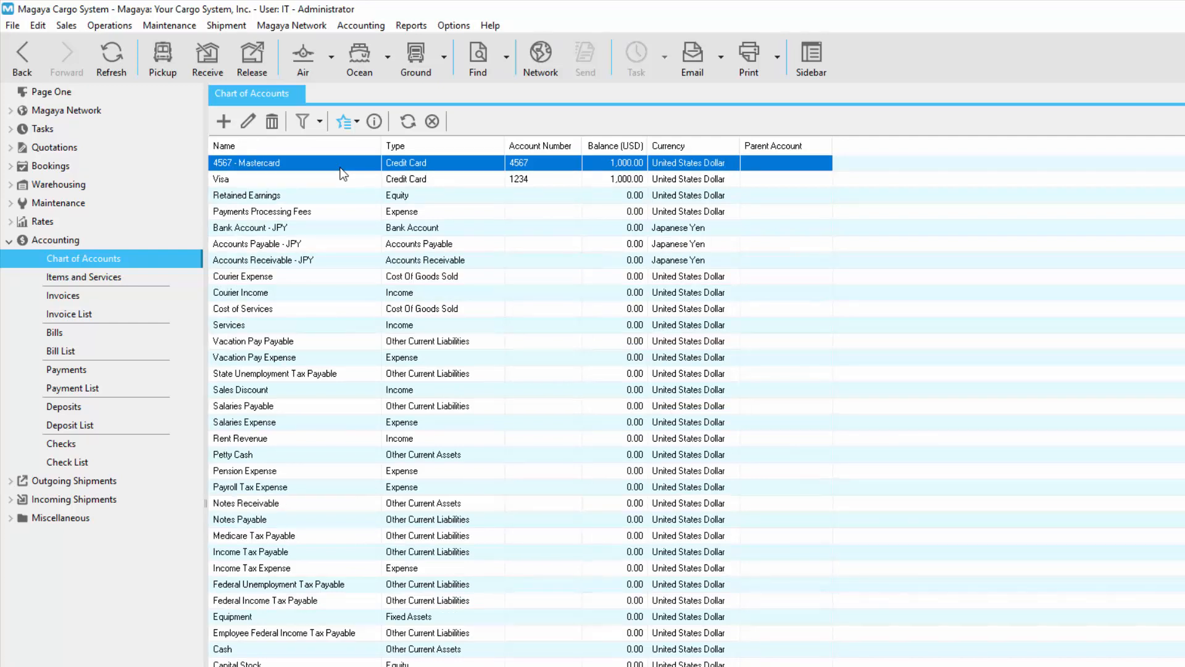
left_click(294, 501)
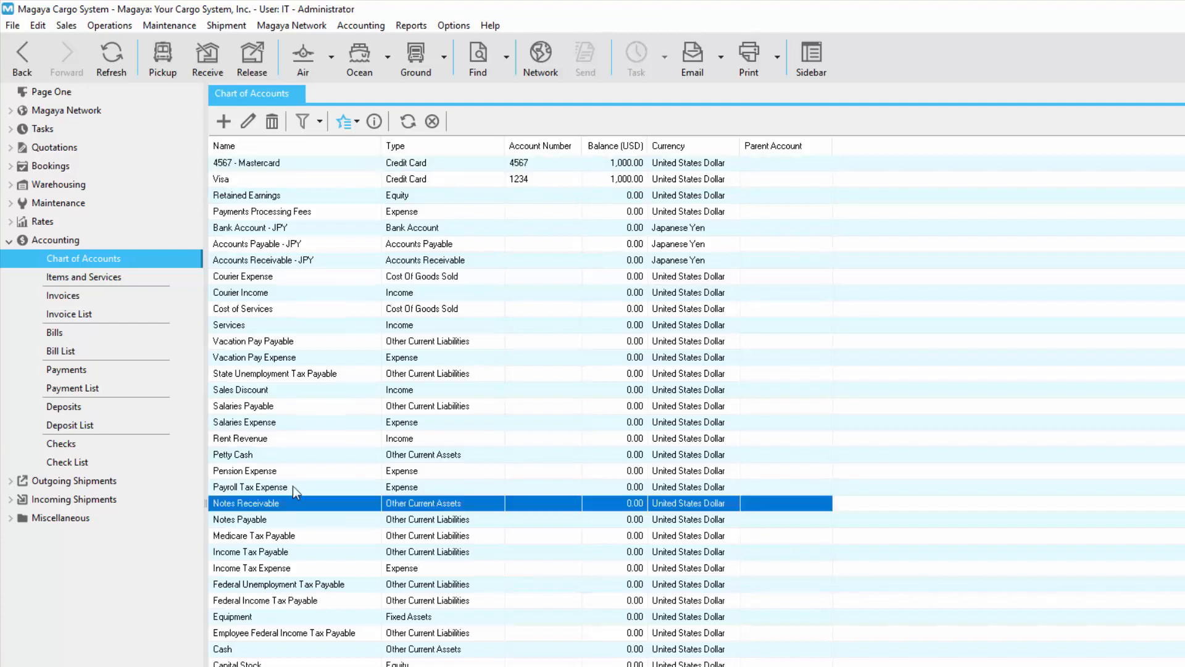
key("4")
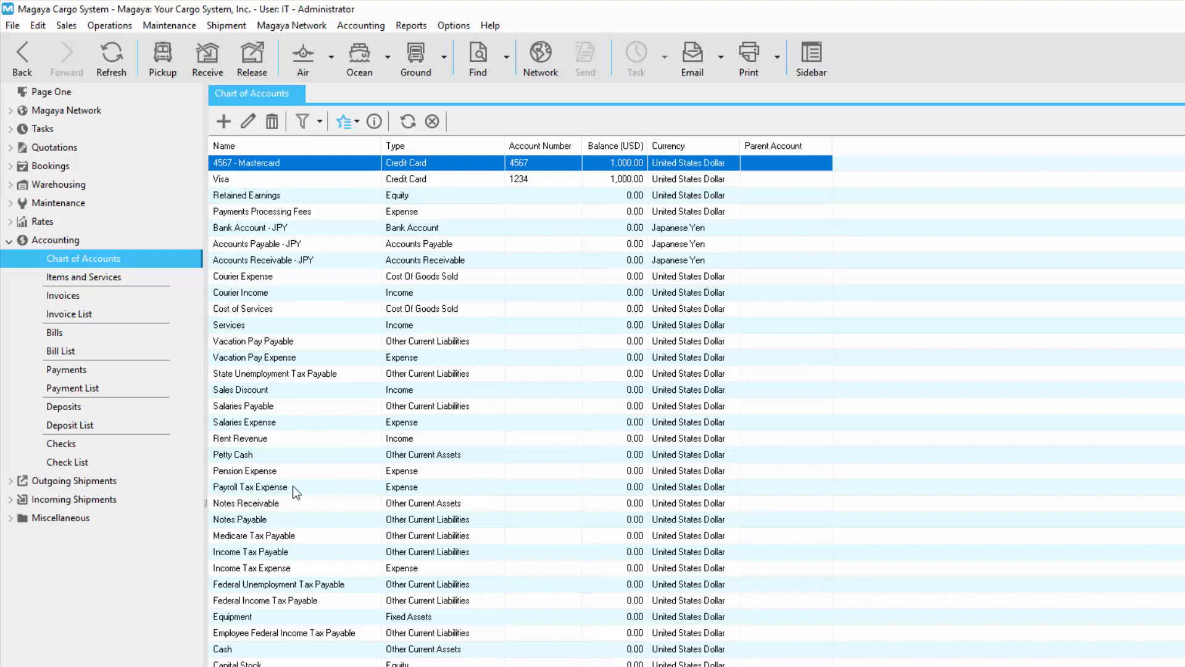
left_click(306, 149)
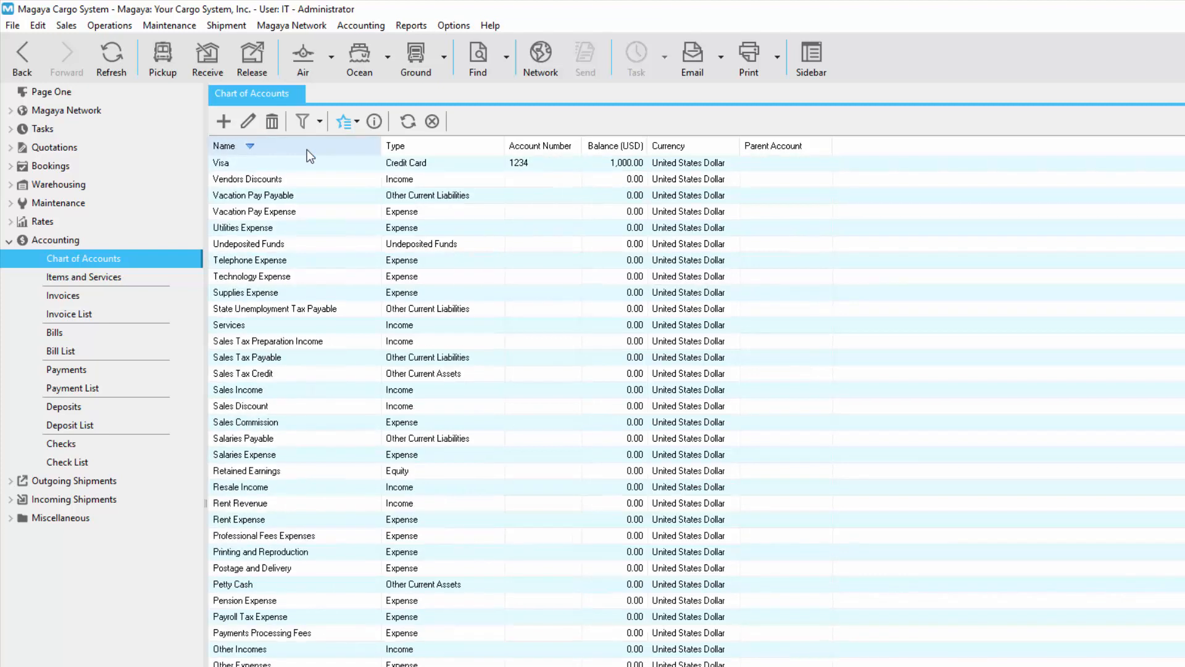
left_click(306, 149)
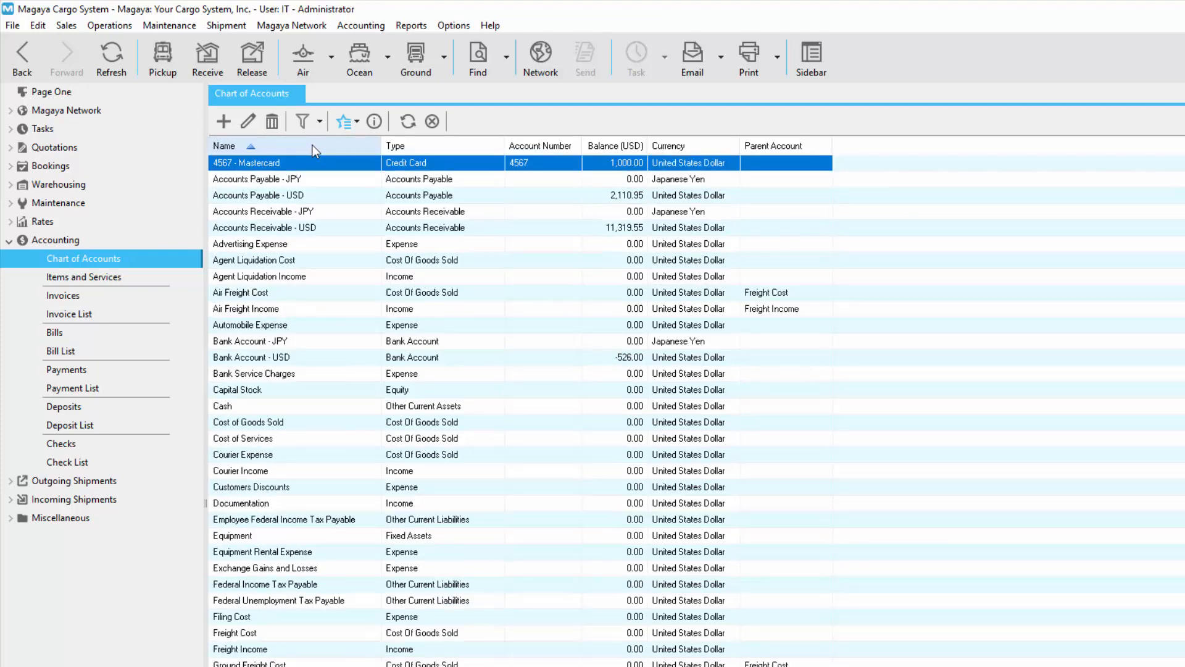
Step: Examine the Mastercard opening balance entry in General Journal Entries with the Memo column widened, and close the journal list
left_click(353, 131)
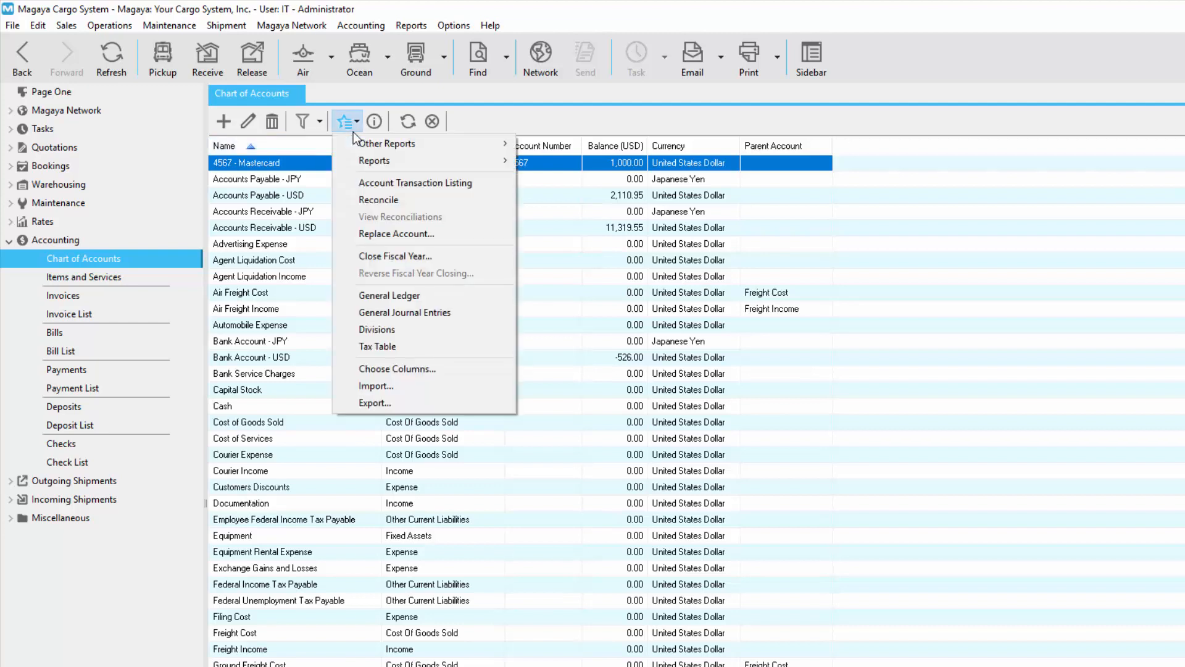
left_click(477, 320)
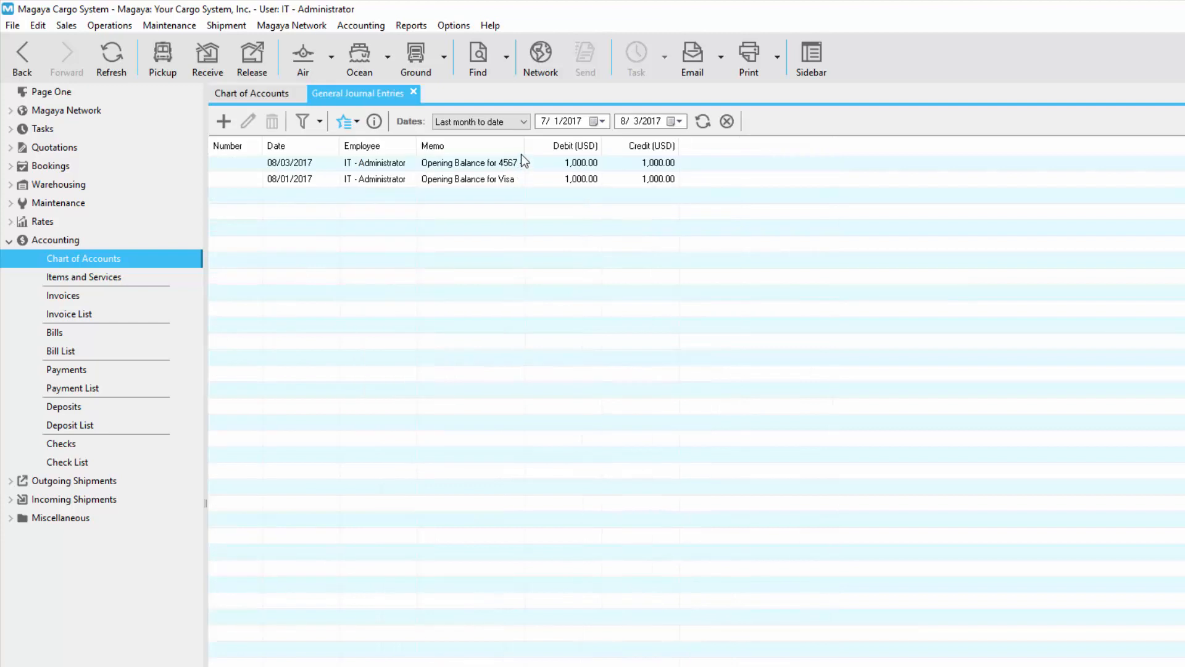
left_click_drag(524, 146, 568, 146)
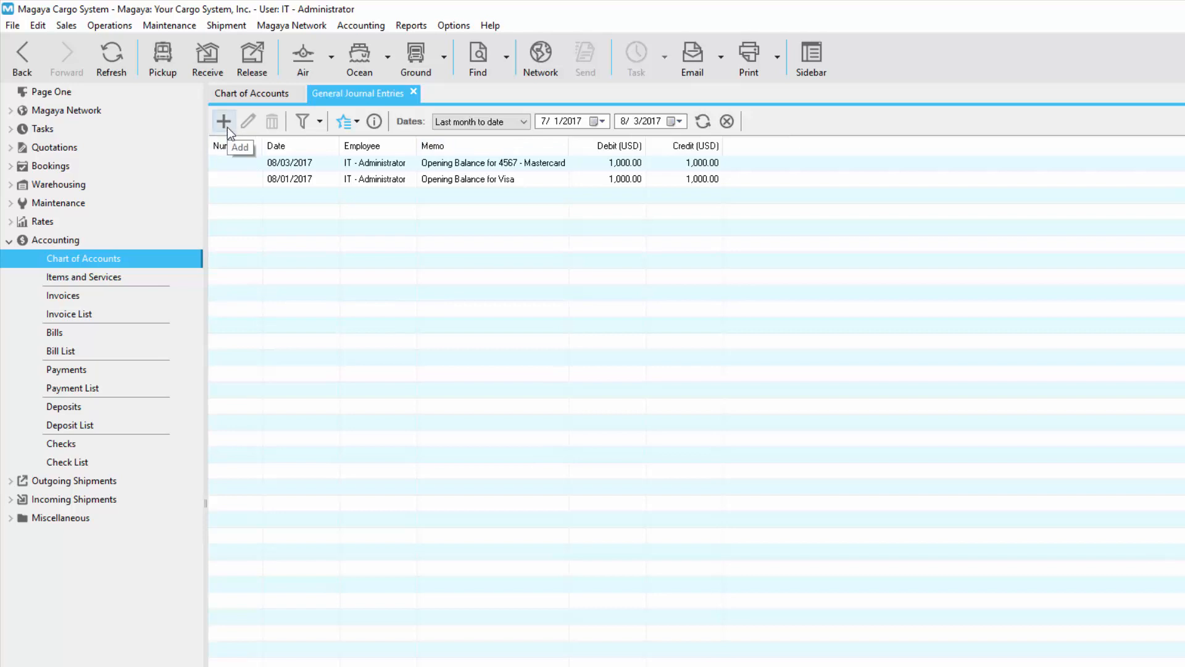
double_click(256, 163)
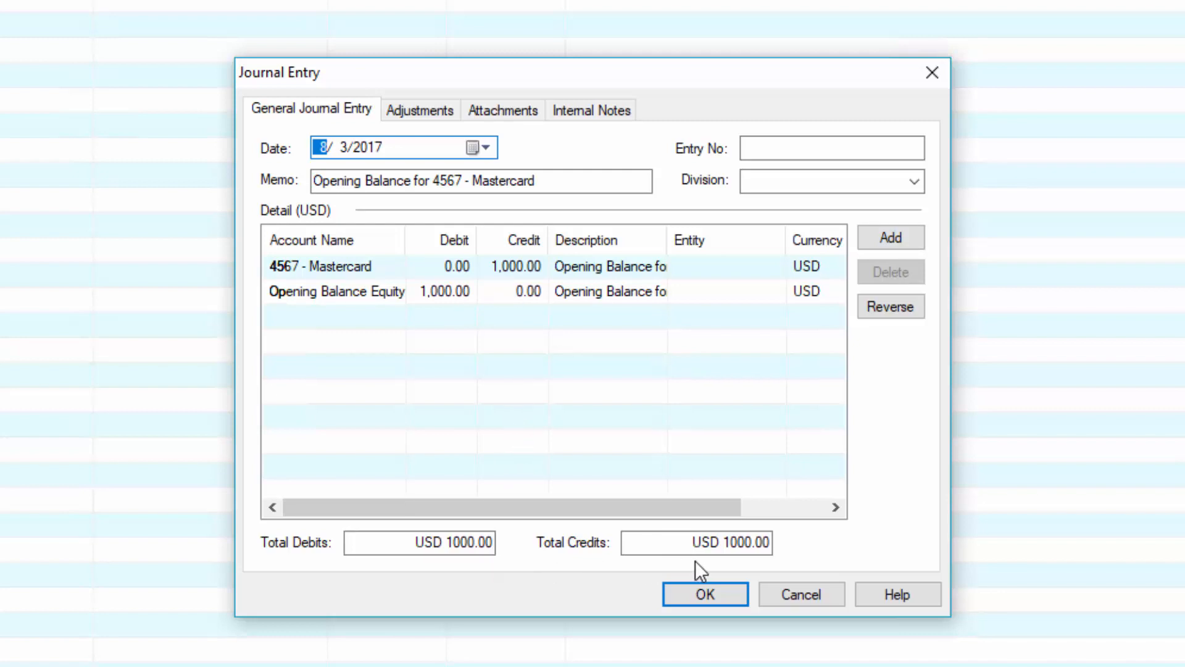
left_click(725, 599)
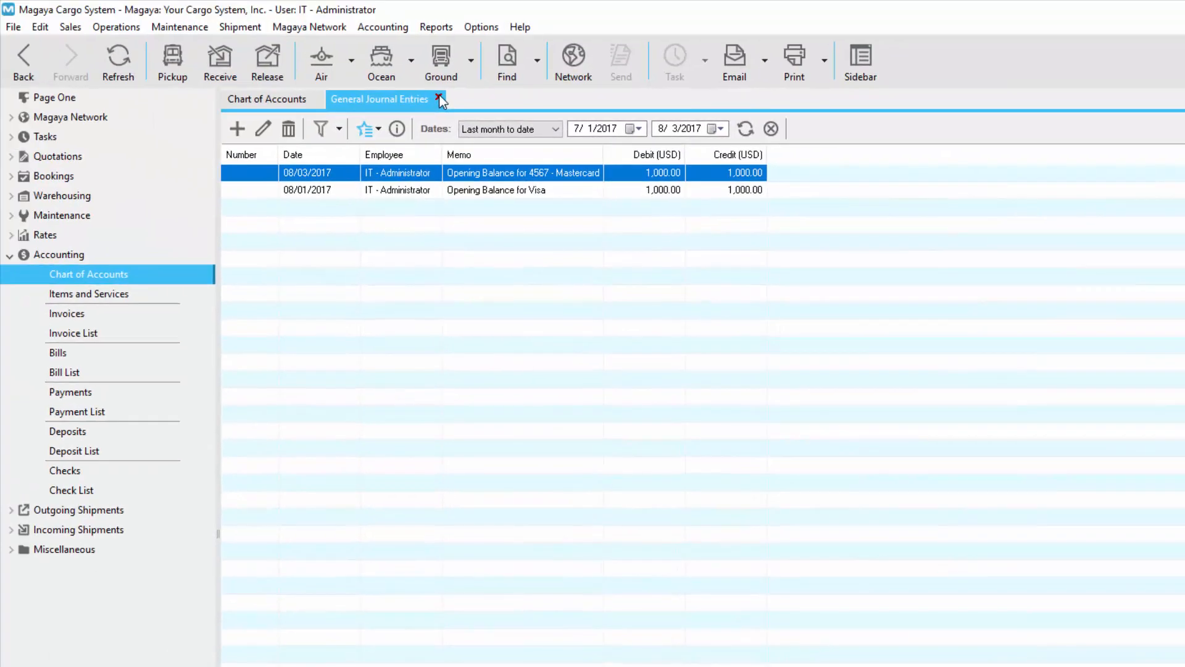
left_click(394, 54)
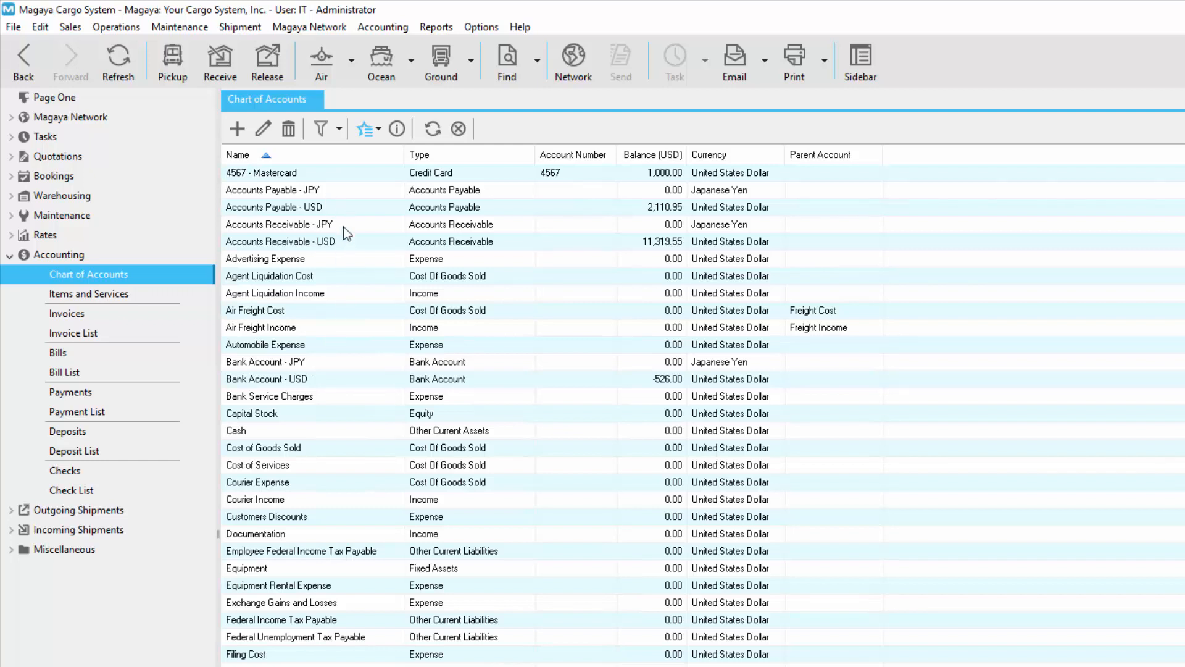
Step: Open the reconciliation for the Bank Account - USD account
left_click(324, 380)
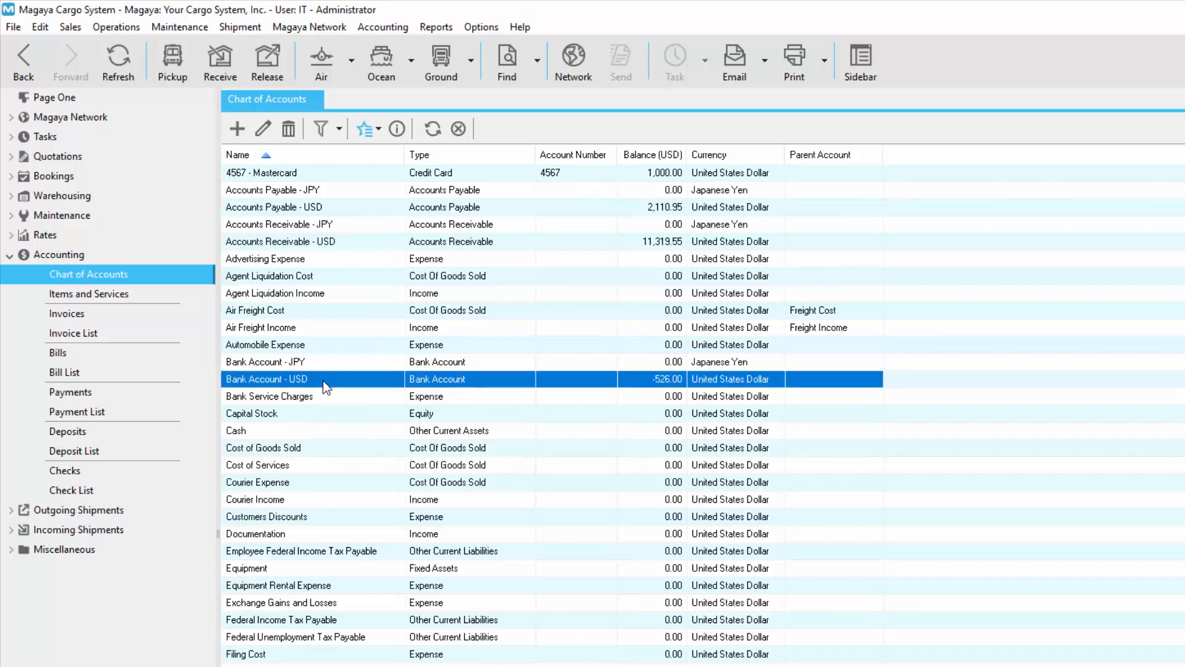
left_click(375, 133)
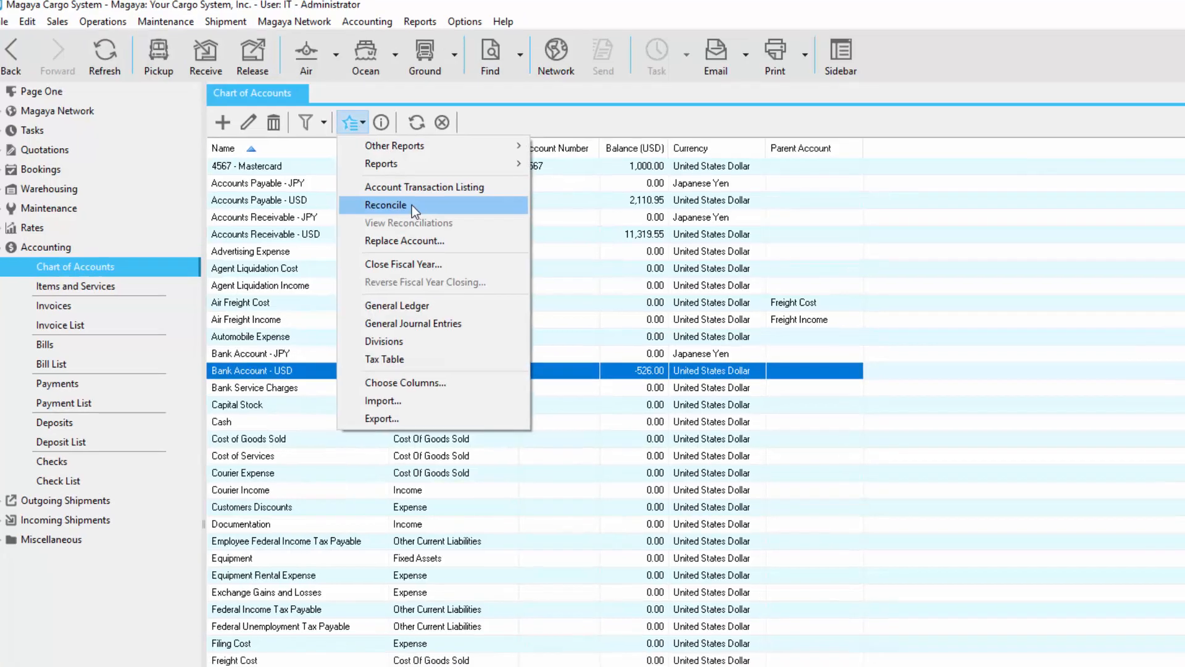
left_click(426, 212)
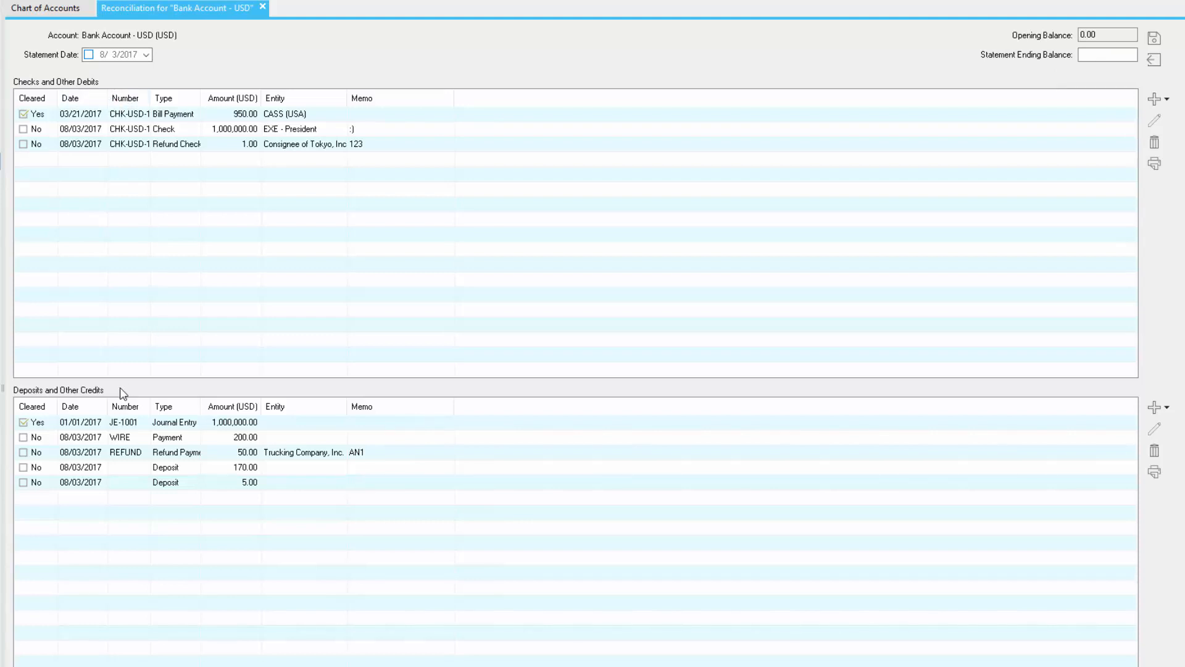
Step: Mark the 1,000,000.00 check as cleared in the bank account reconciliation
left_click(25, 132)
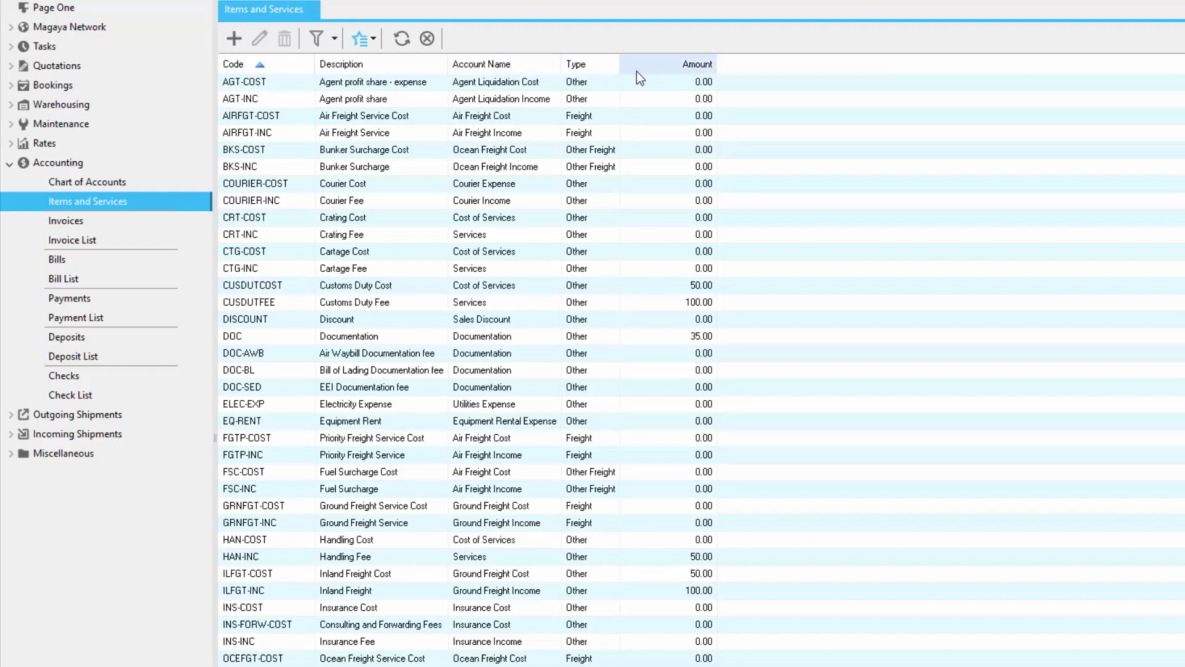
Step: Add an Items and Services entry of type Other Freight with description Screening and code SCREENING-INC
left_click(235, 38)
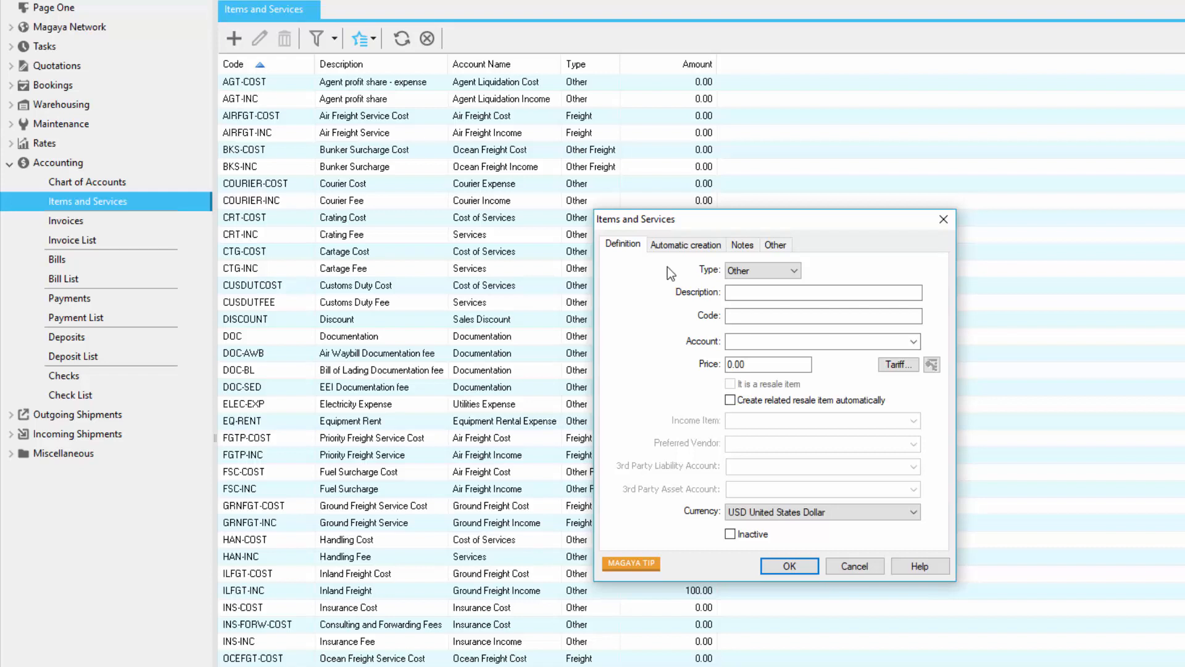
left_click(793, 271)
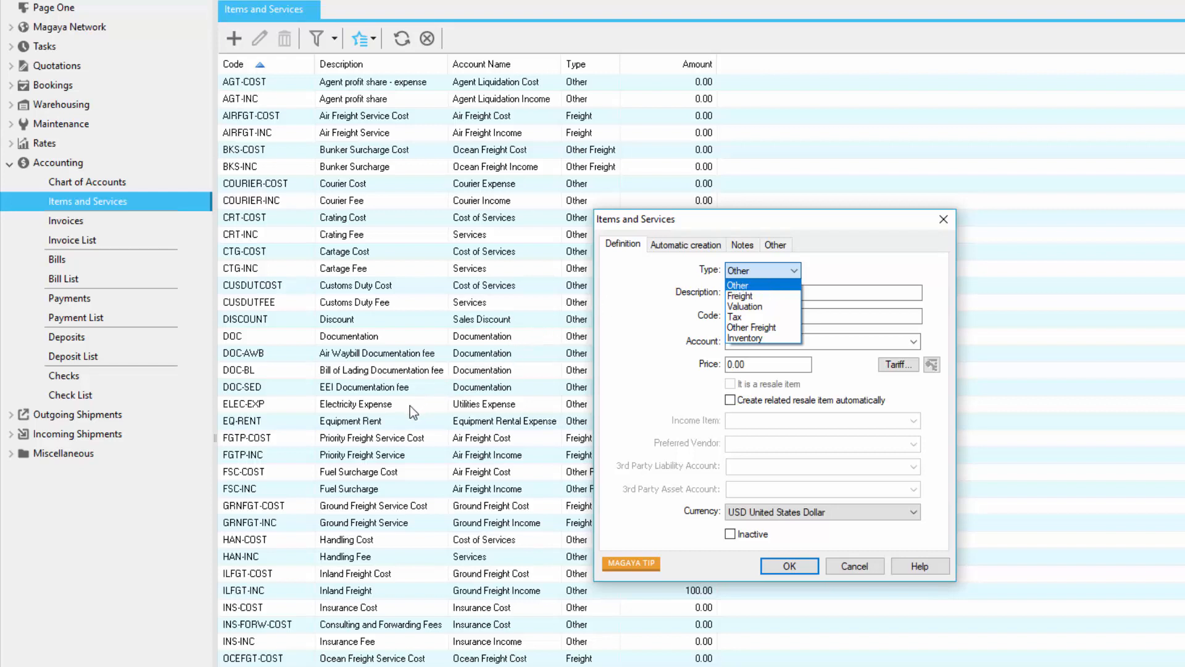
left_click(790, 328)
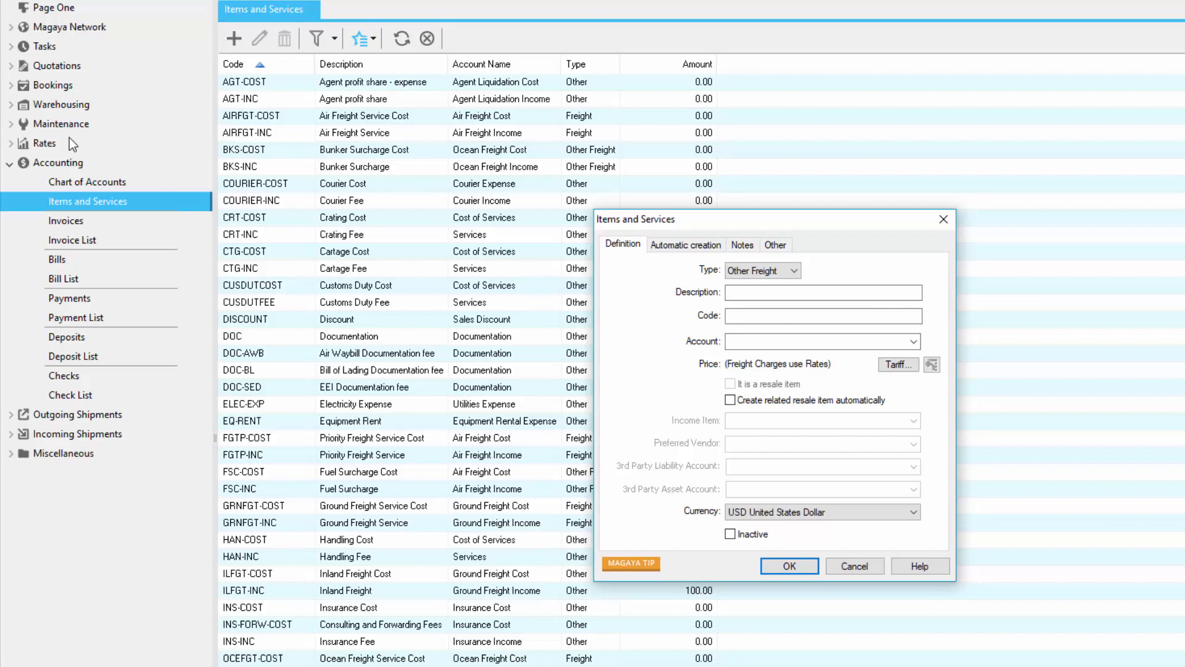
left_click(759, 293)
type("Screening")
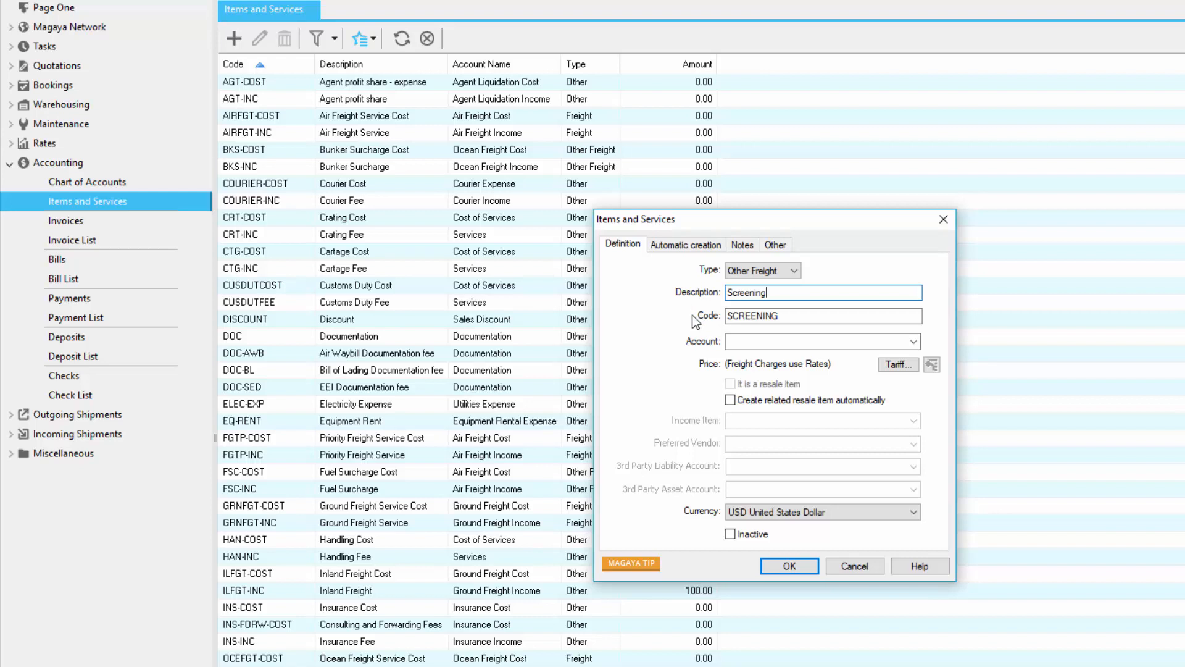
left_click(790, 318)
type("-INC")
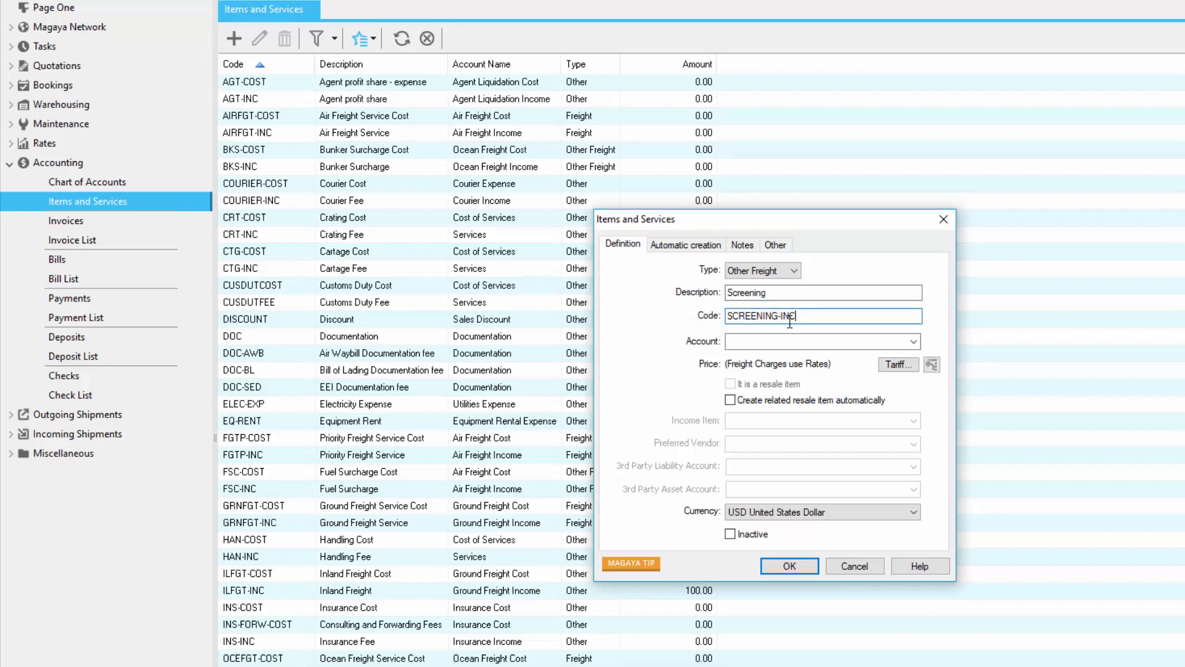
Step: Assign the Screening item to the Air Freight Income account
left_click(914, 342)
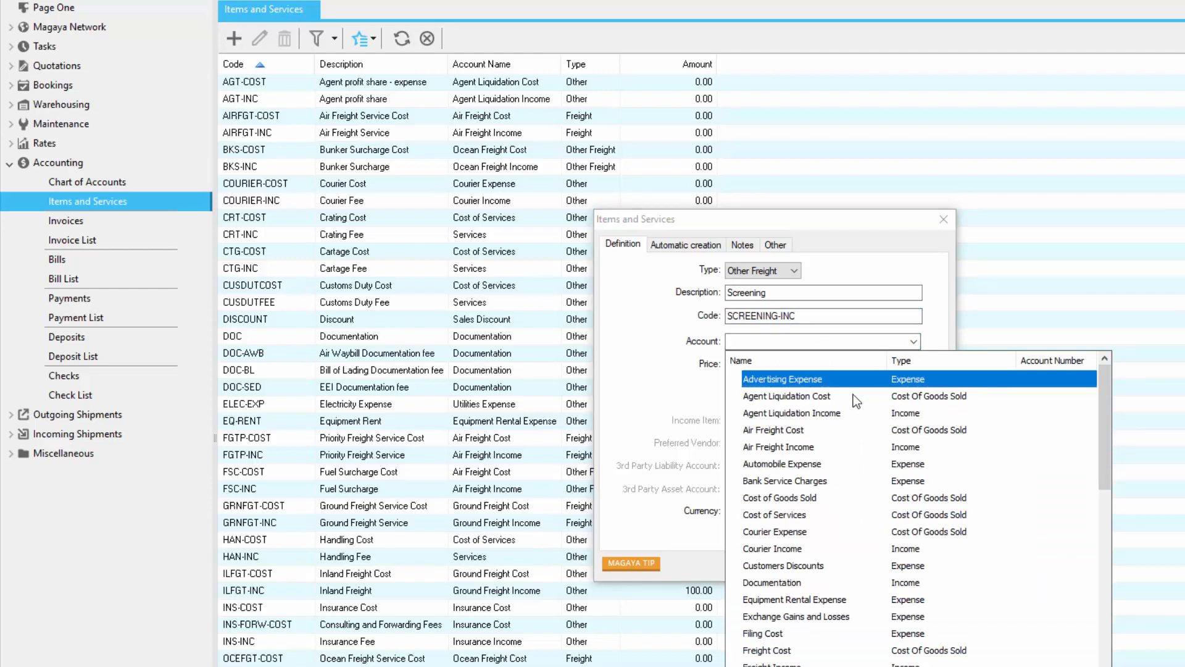
left_click(830, 446)
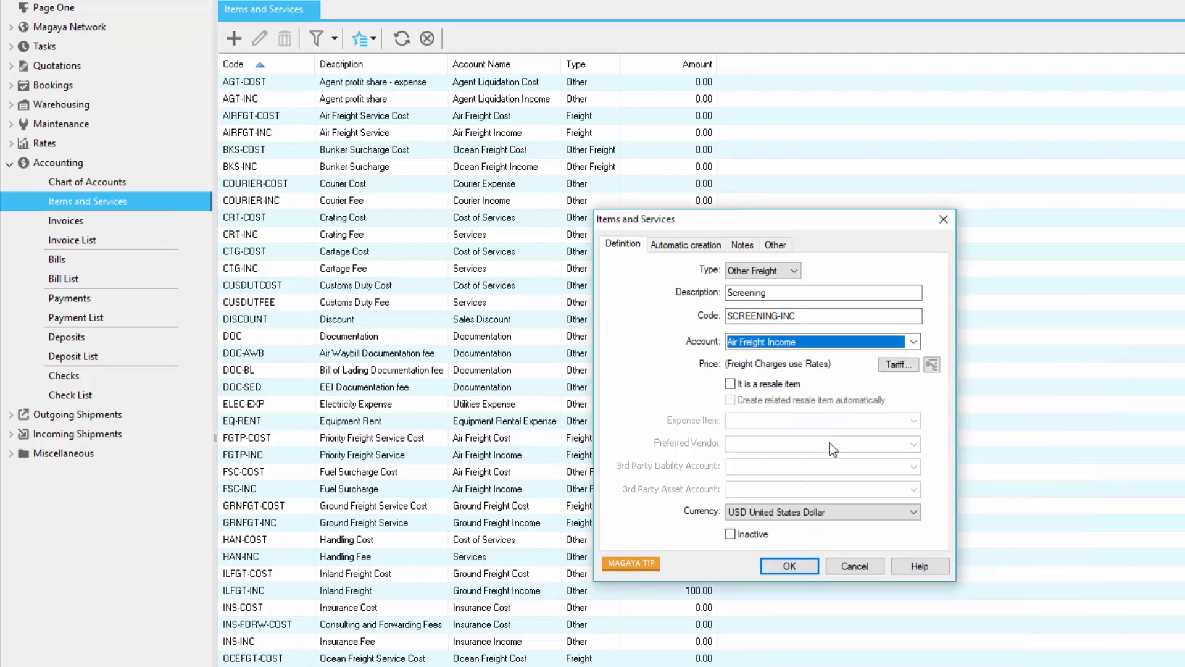
left_click(839, 368)
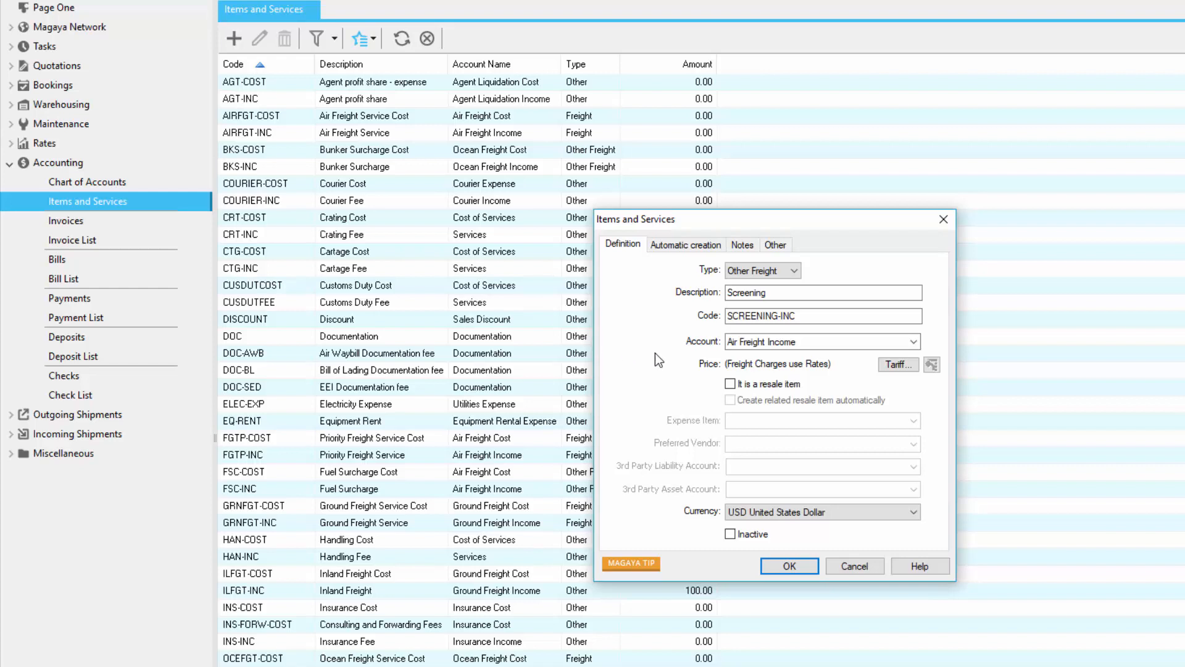
Step: Enable automatic creation of the Screening item for export Air House Shipments (AHE), then save it and refresh the item list
left_click(686, 244)
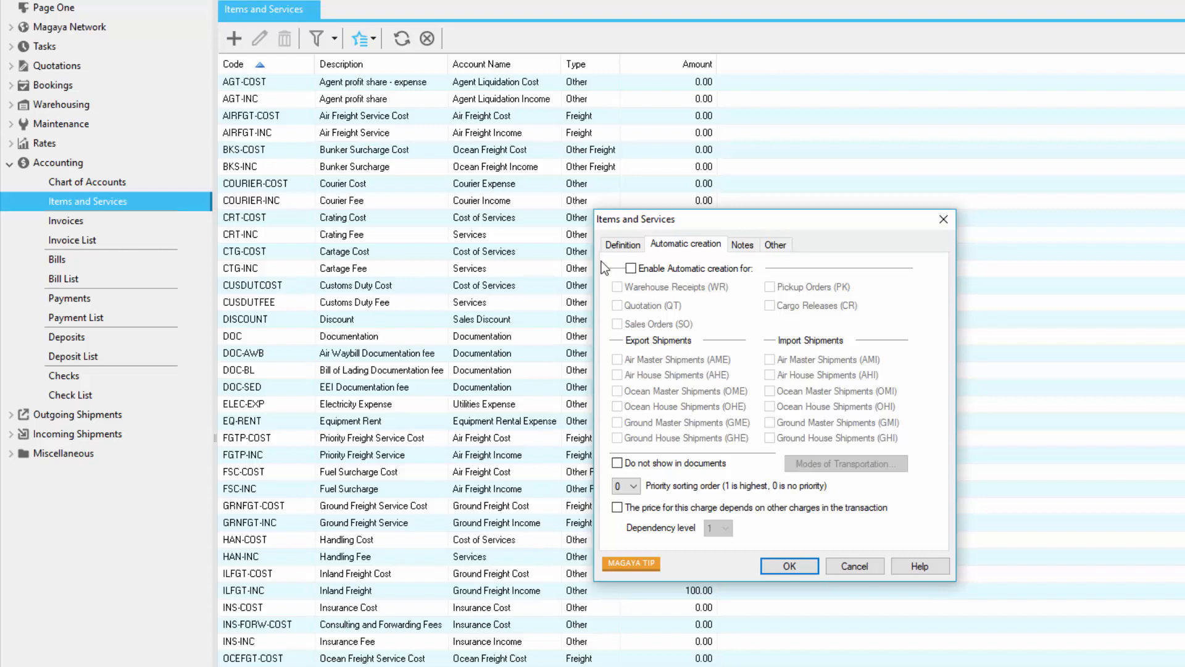
left_click(630, 268)
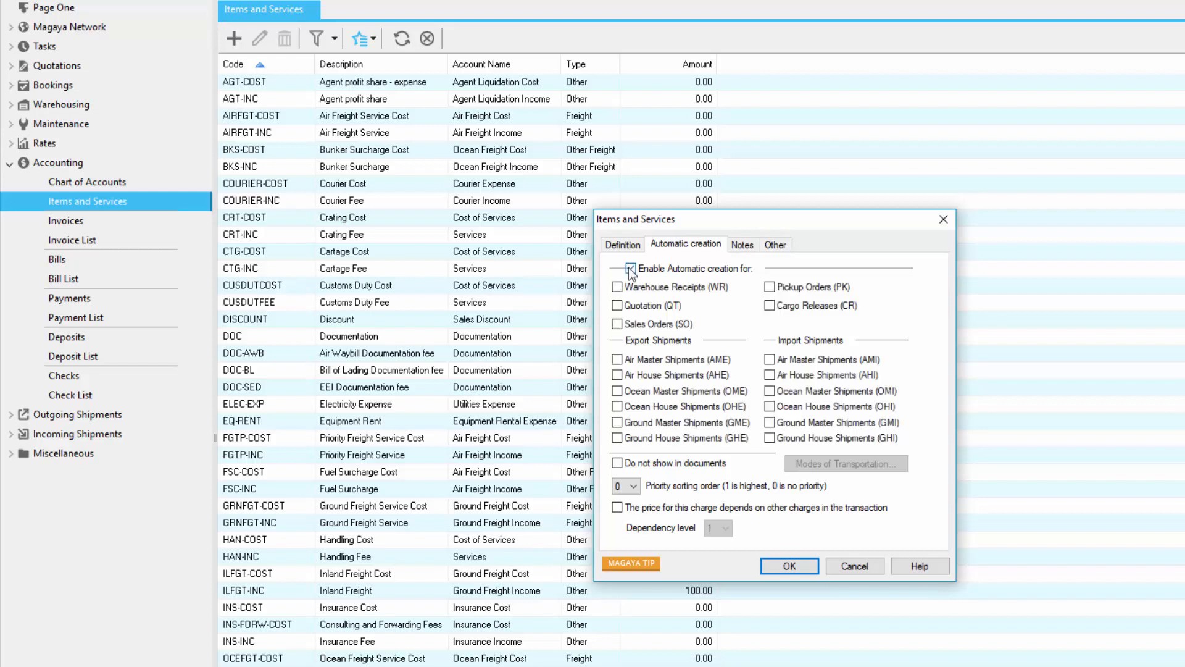
left_click(617, 376)
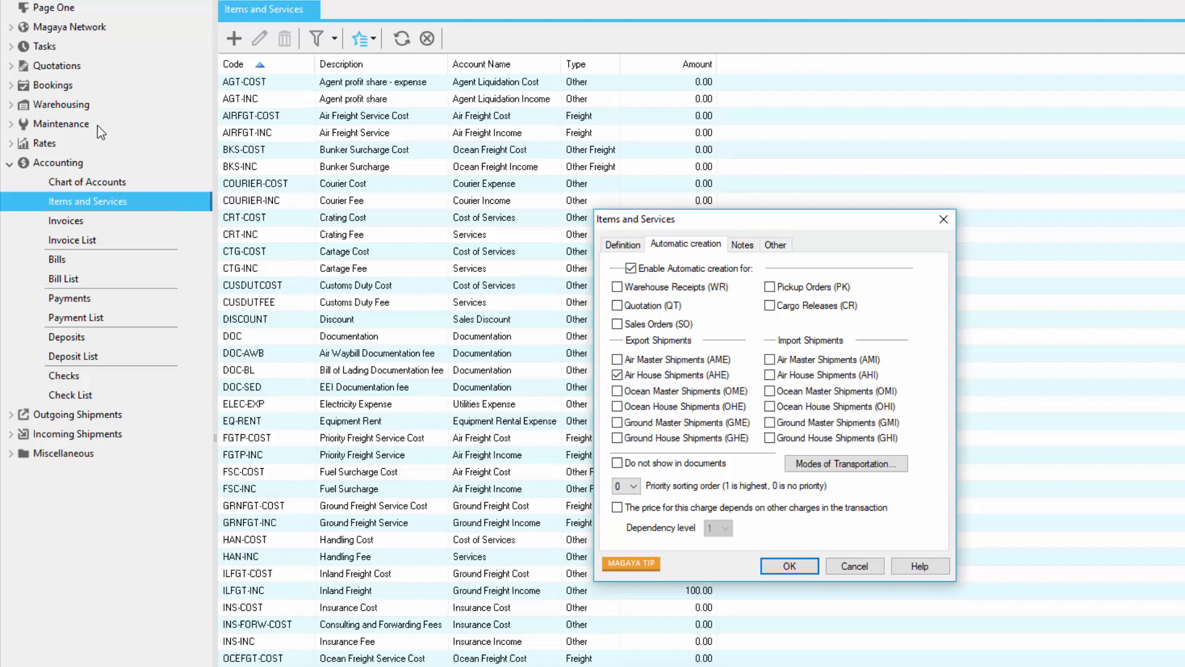
left_click(809, 568)
left_click(399, 43)
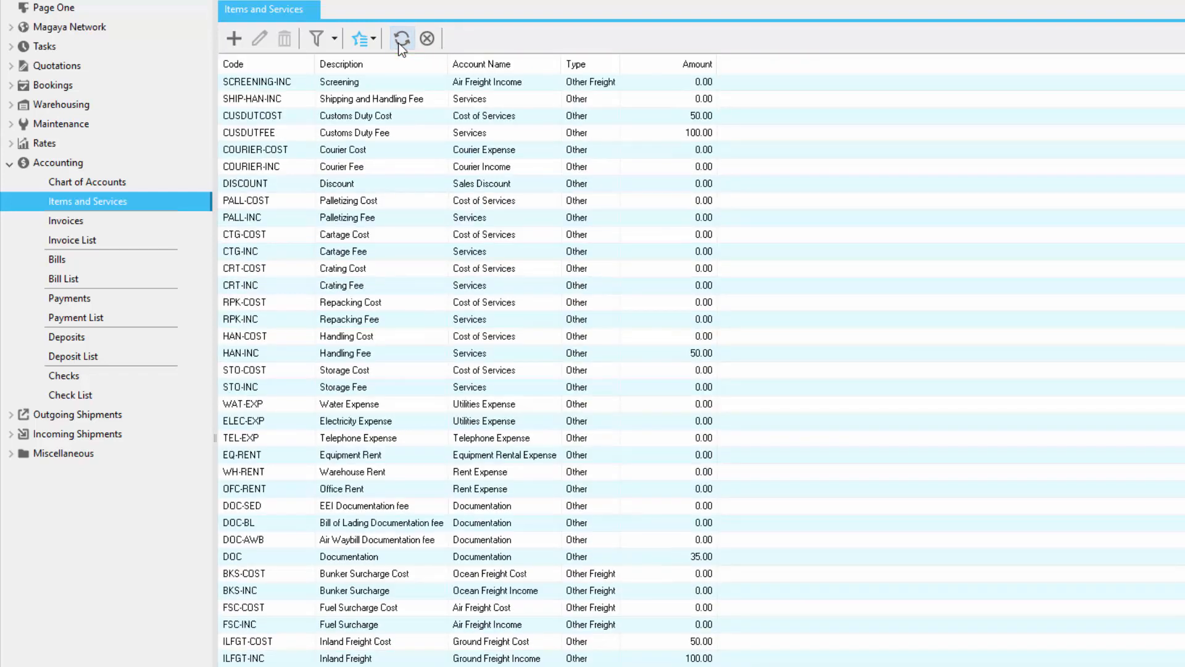
left_click(374, 44)
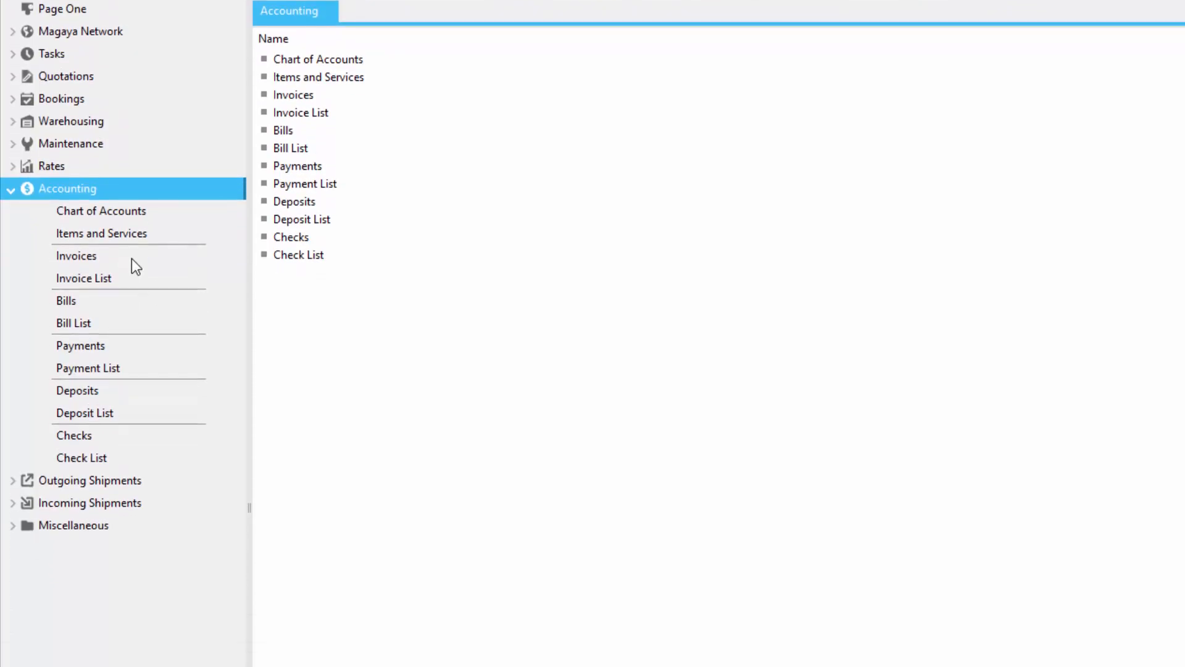
Step: Examine the options for adding invoices and credit memos in both Invoices and the Invoice List
left_click(131, 258)
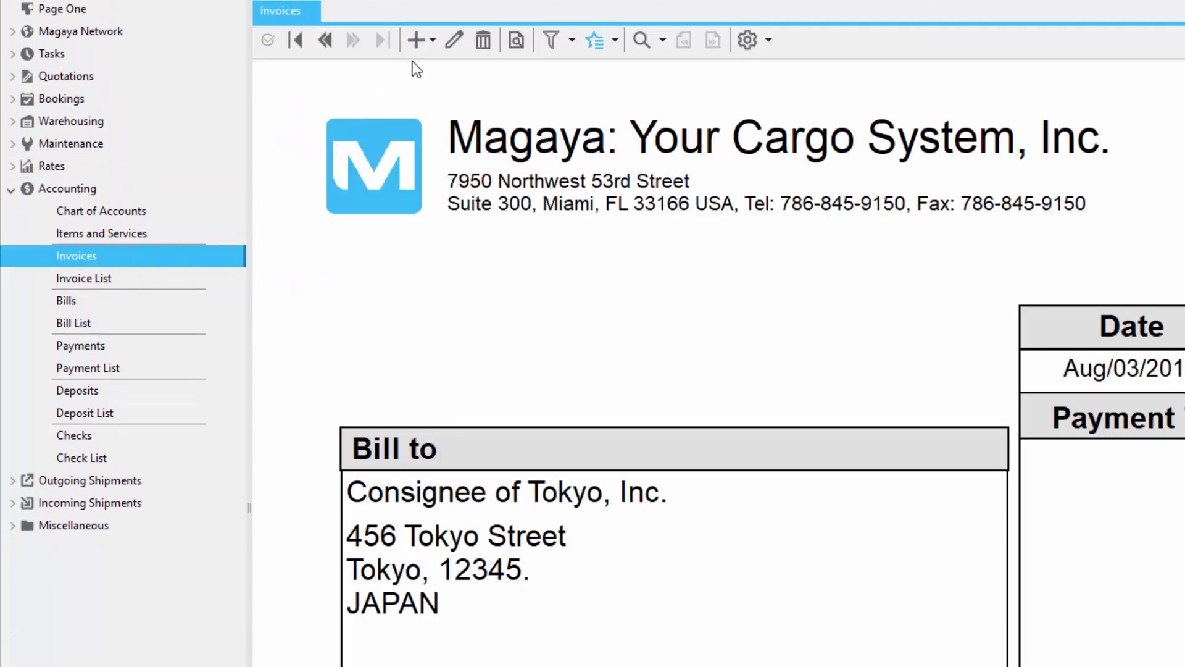
left_click(428, 46)
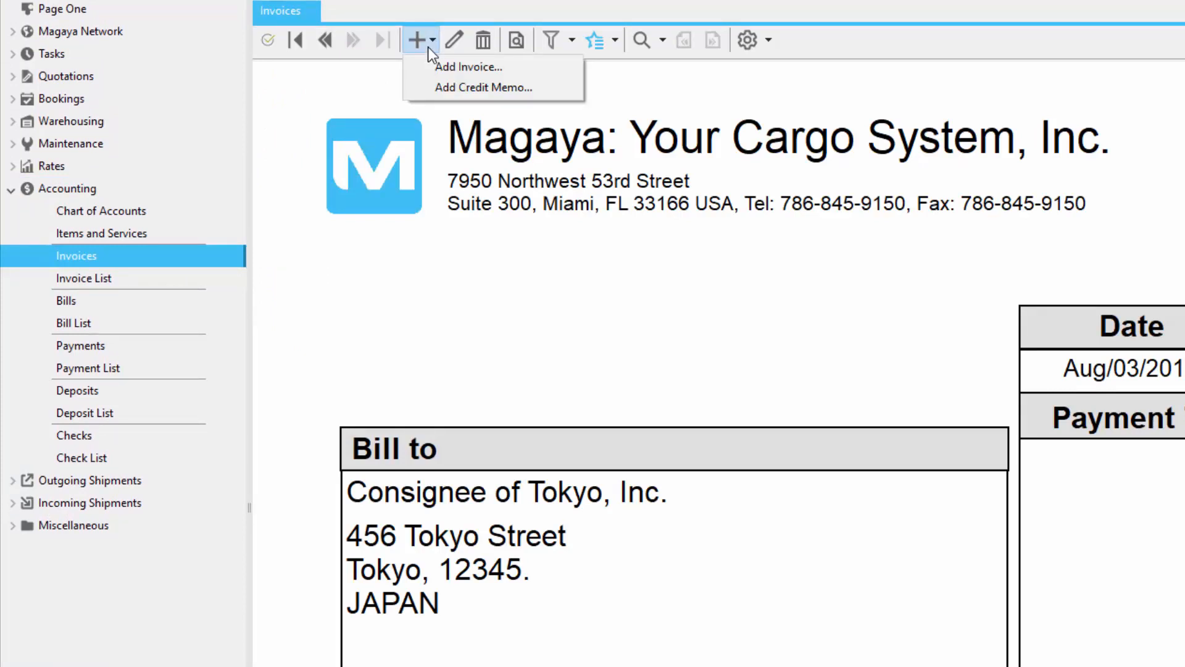
left_click(138, 277)
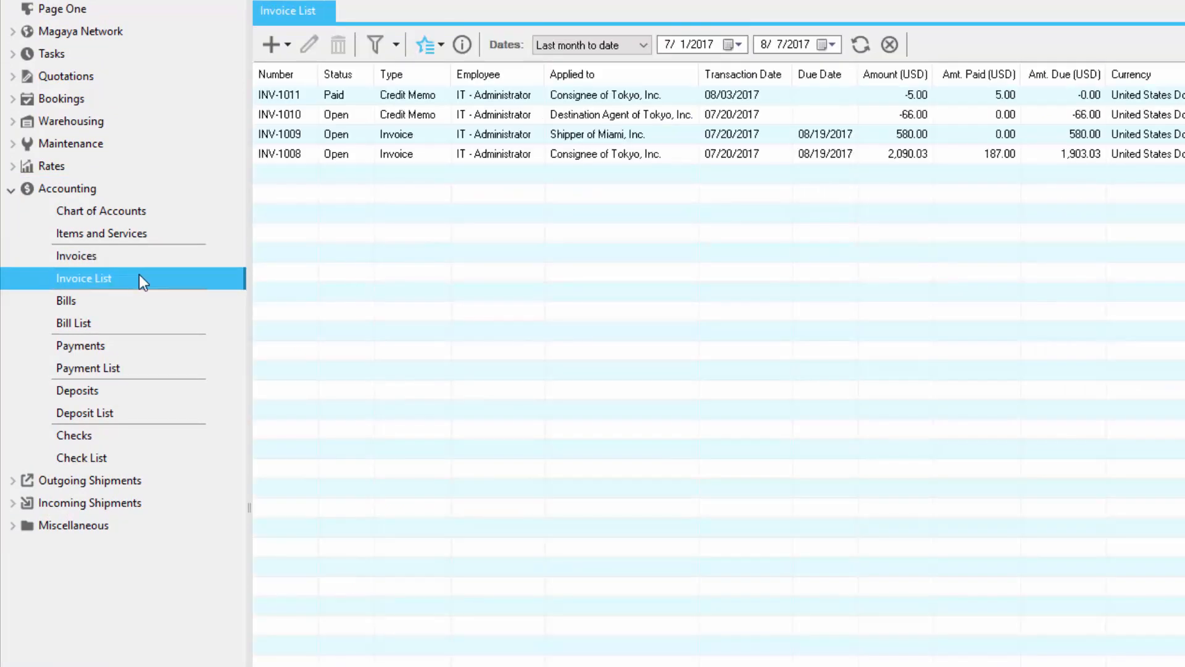
left_click(285, 46)
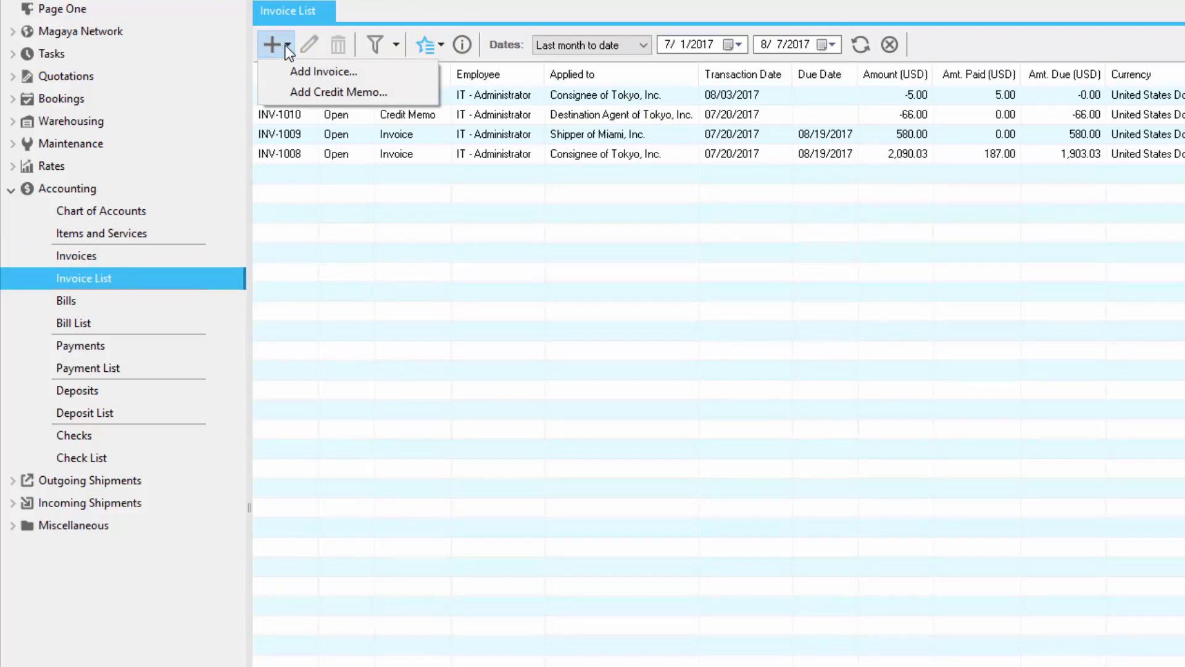
left_click(285, 45)
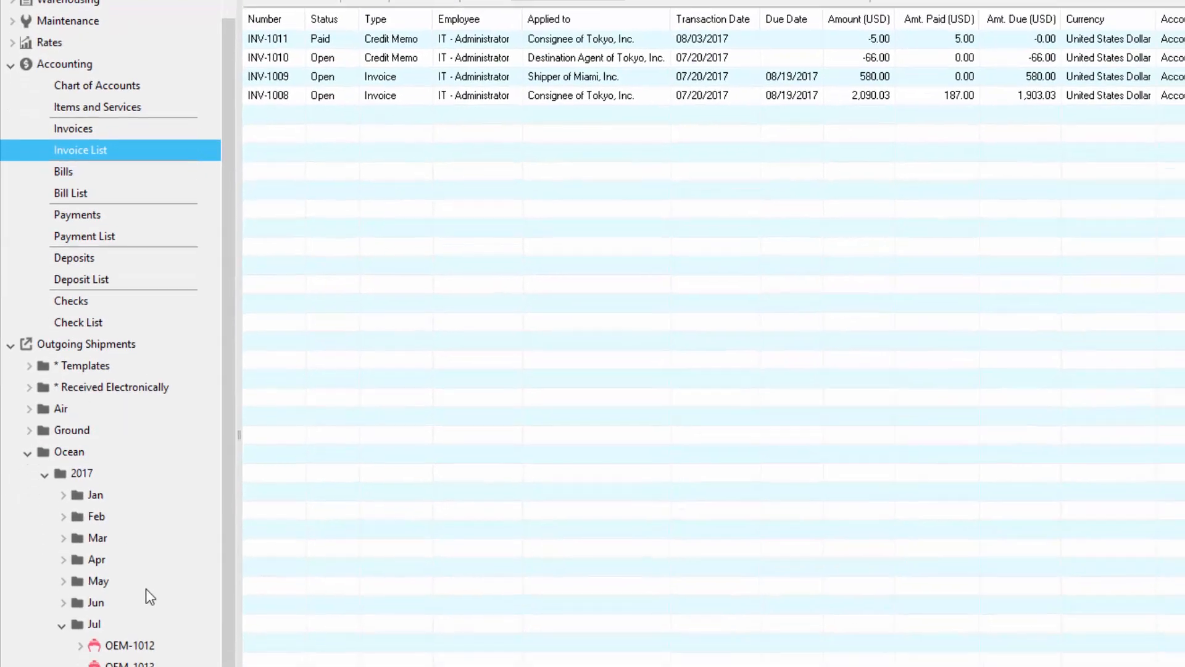
Step: Open the transaction listing for ocean shipment OEH-1006 and view the transaction types that can be added
left_click(165, 644)
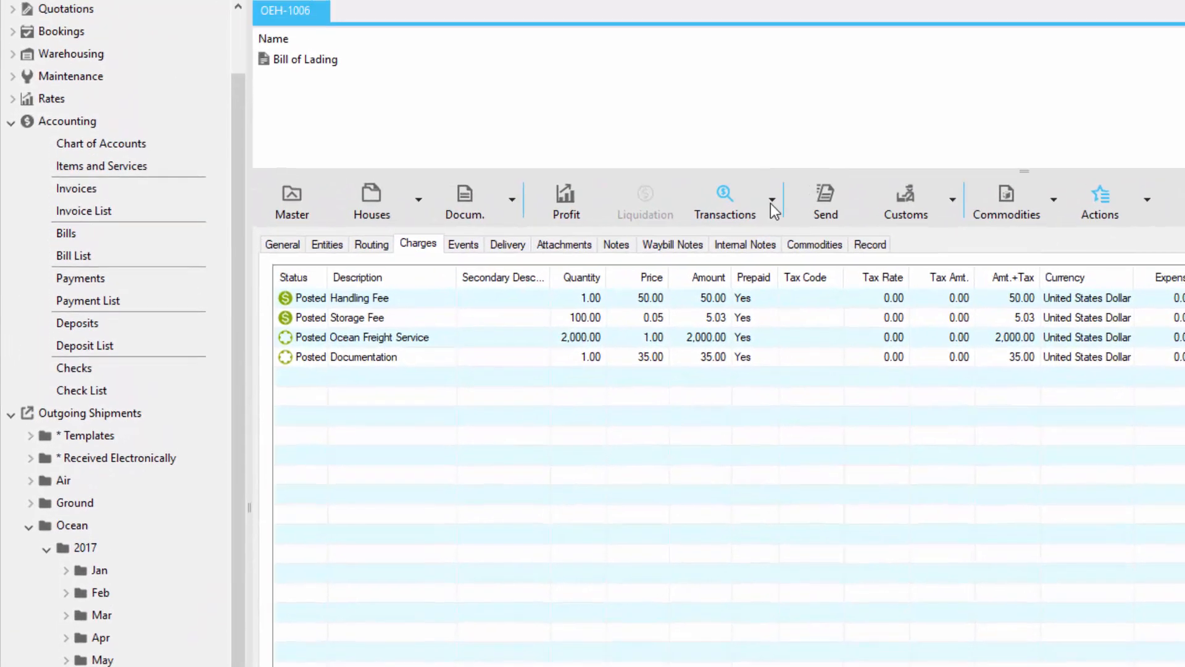
left_click(771, 201)
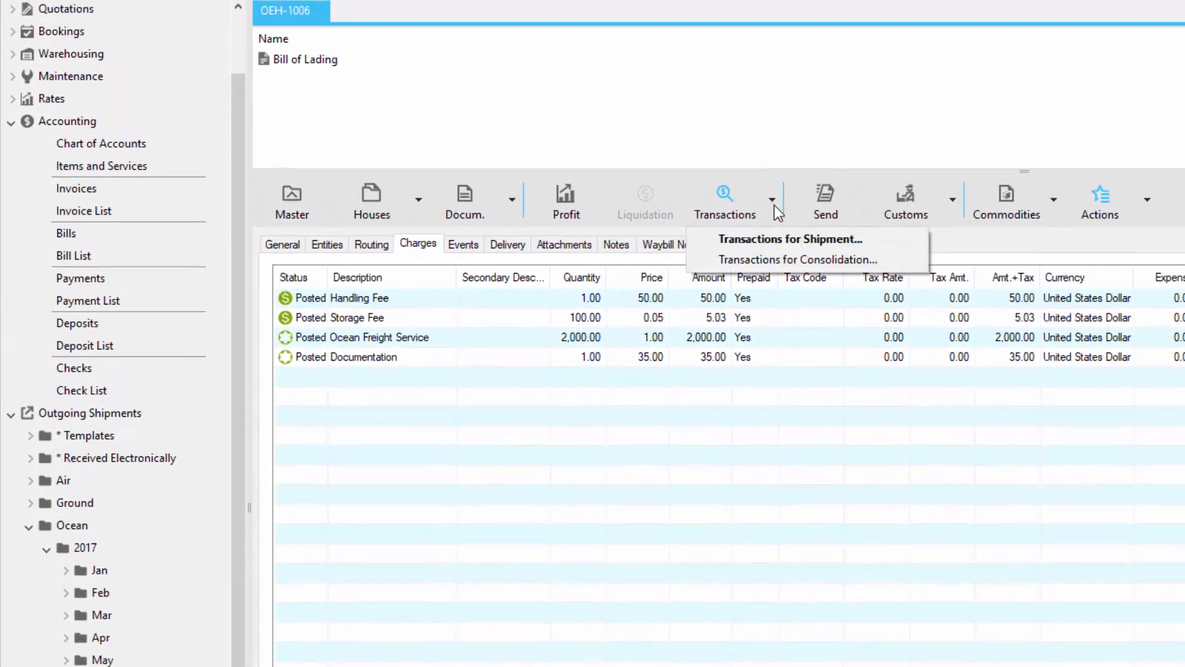
left_click(895, 238)
left_click(285, 45)
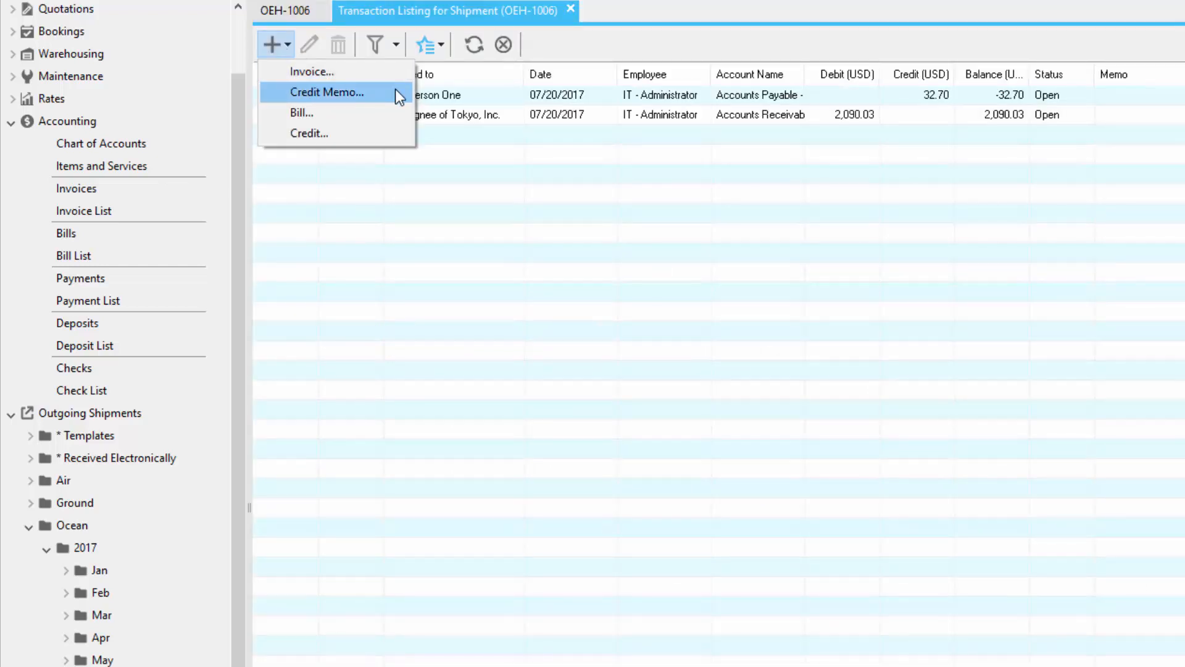
Step: Start linking an existing invoice to shipment OEH-1006 and select INV-1005 as the transaction to link
left_click(442, 53)
left_click(442, 53)
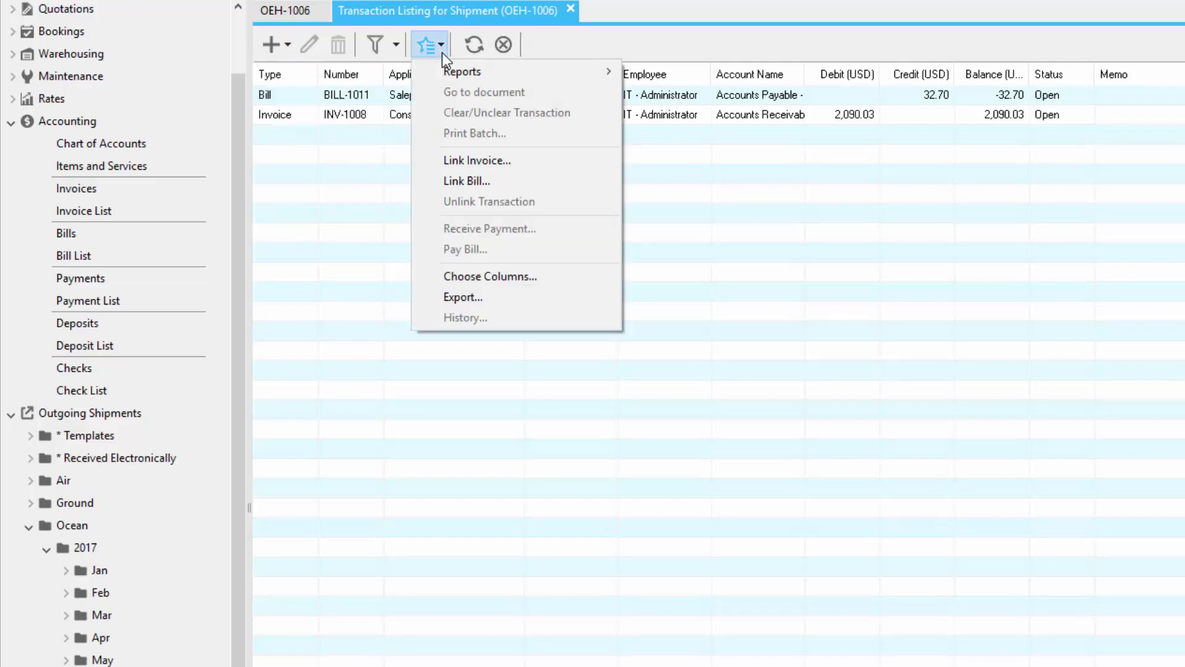
left_click(519, 161)
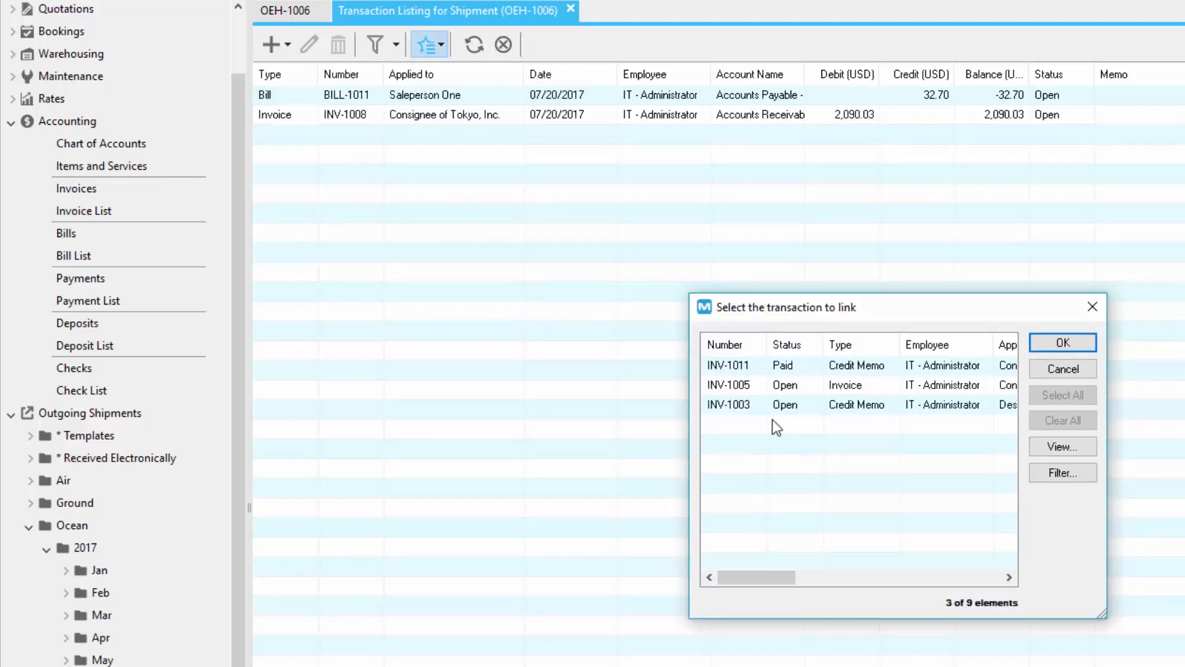
left_click(761, 384)
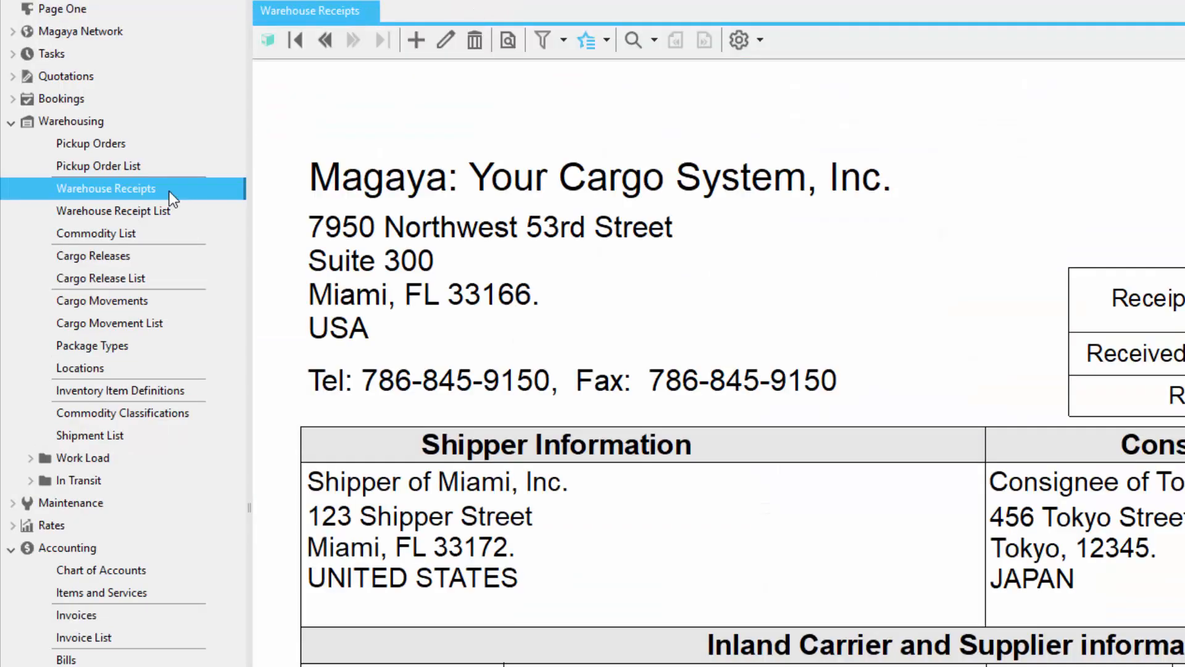
Step: Open the transaction listing for warehouse receipt WR-1005 and examine the transaction types that can be added and the available actions
left_click(607, 41)
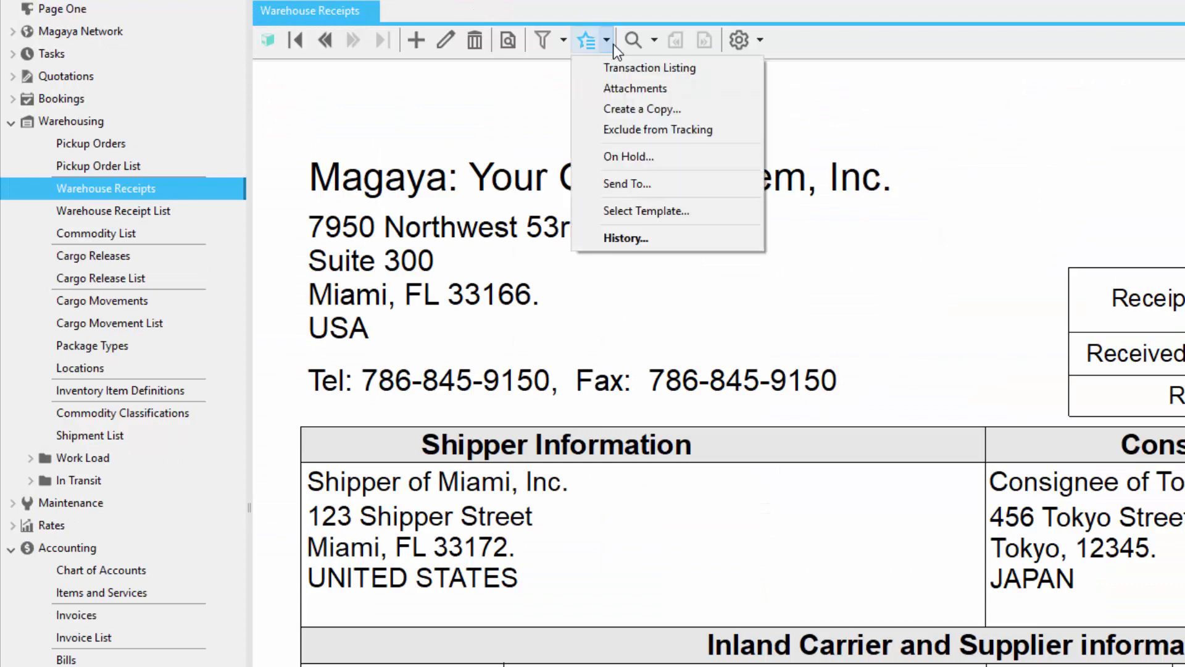
left_click(707, 68)
left_click(288, 45)
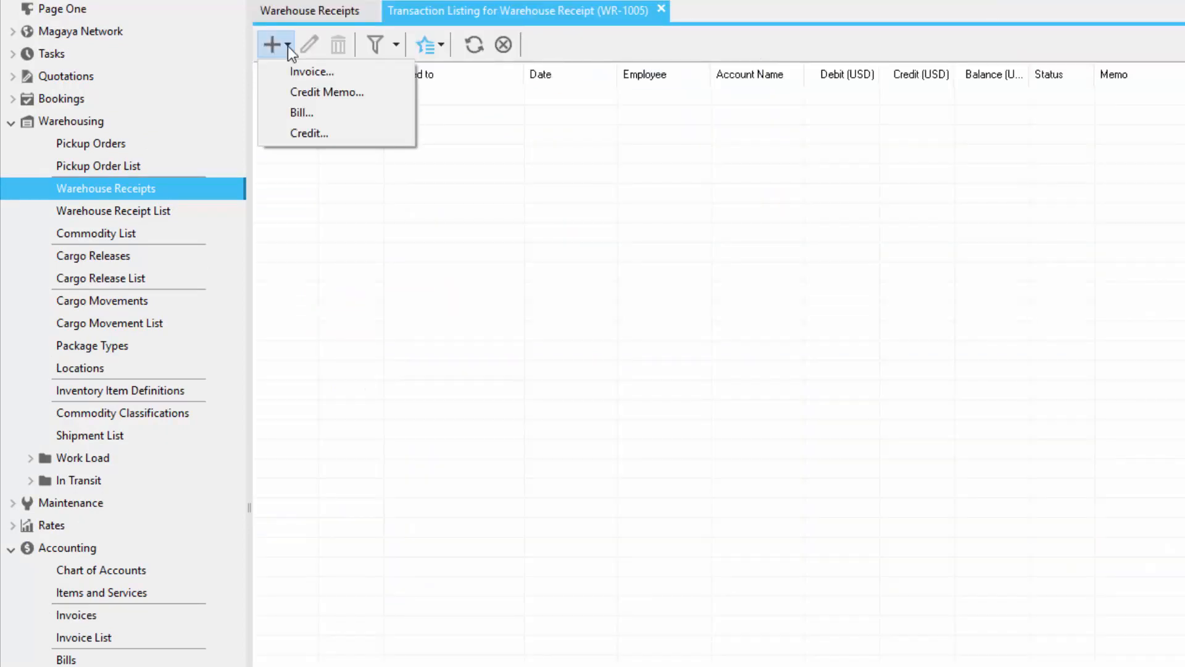
left_click(442, 46)
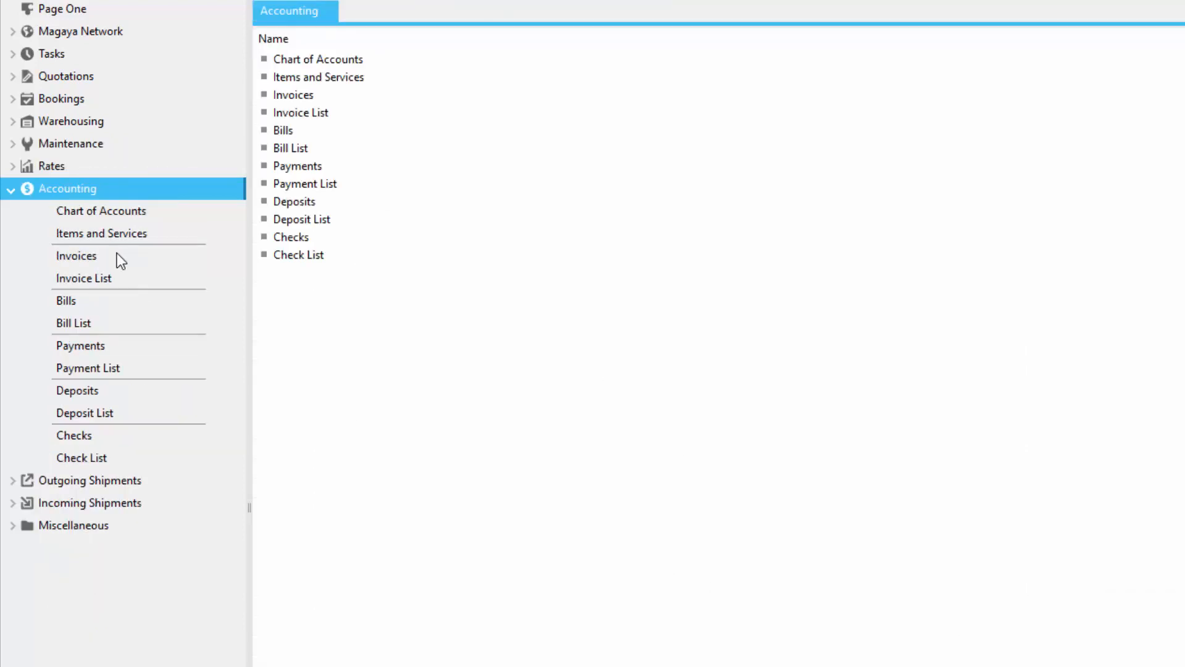
Step: Start a new invoice from Invoices and place the cursor in its number
left_click(117, 255)
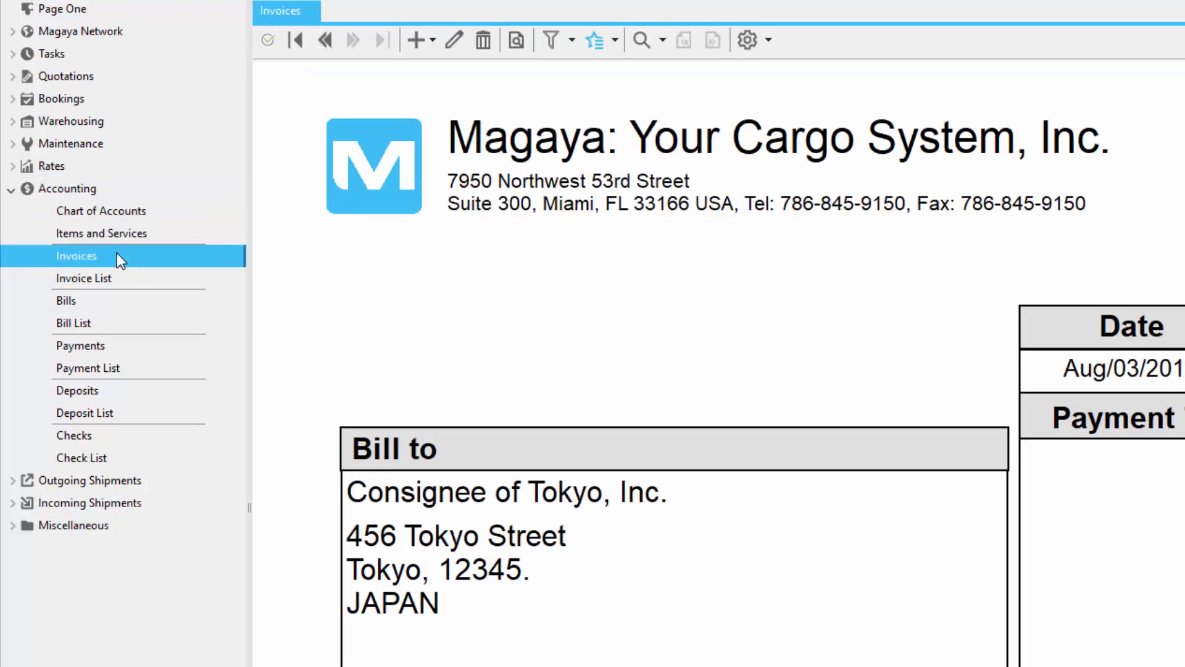
left_click(427, 47)
left_click(522, 66)
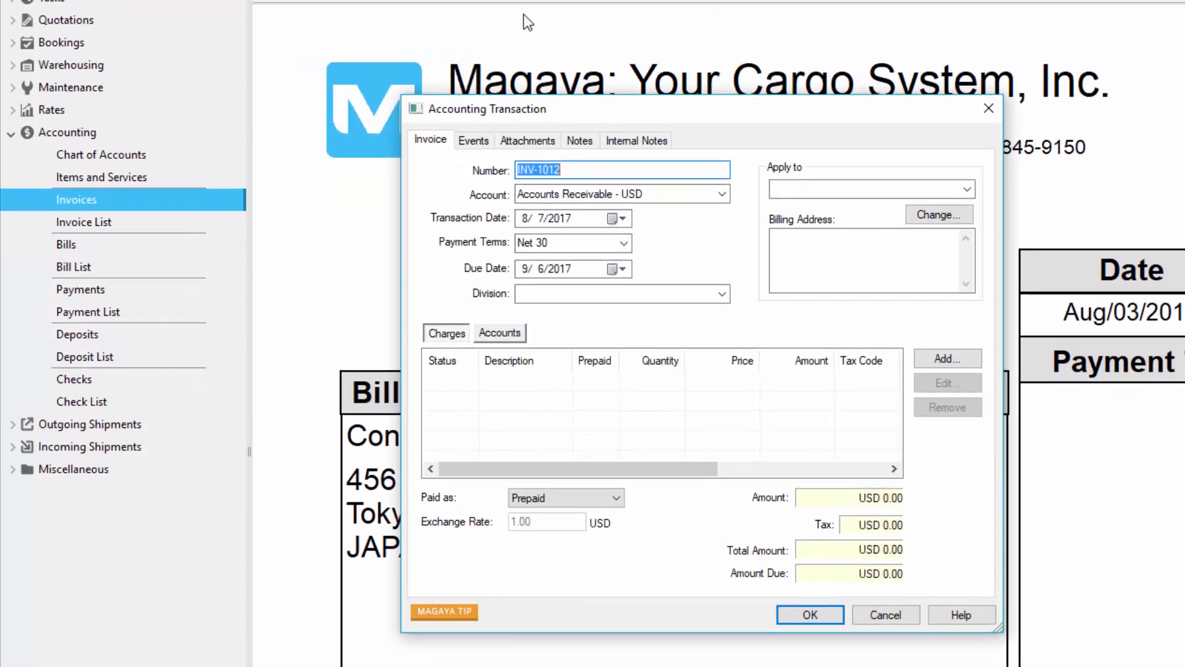
left_click(578, 168)
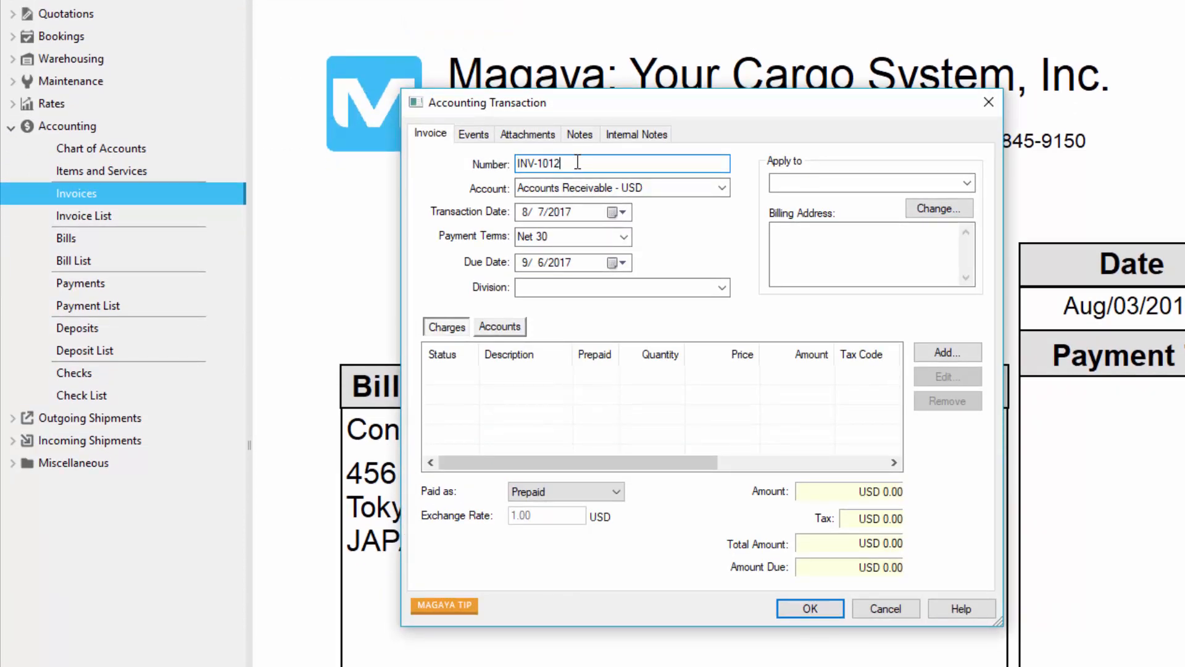
Step: Review the invoice's account, transaction date, payment terms, due date and division options, and apply the invoice to Consignee of Tokyo, Inc
left_click(721, 187)
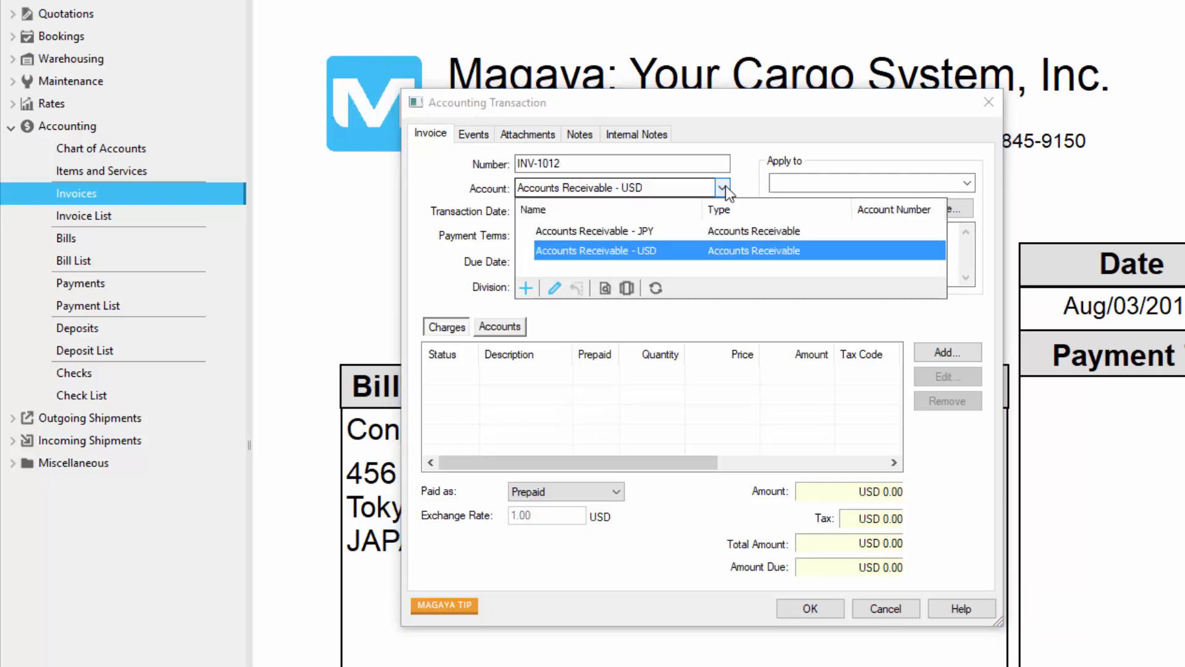
left_click(623, 212)
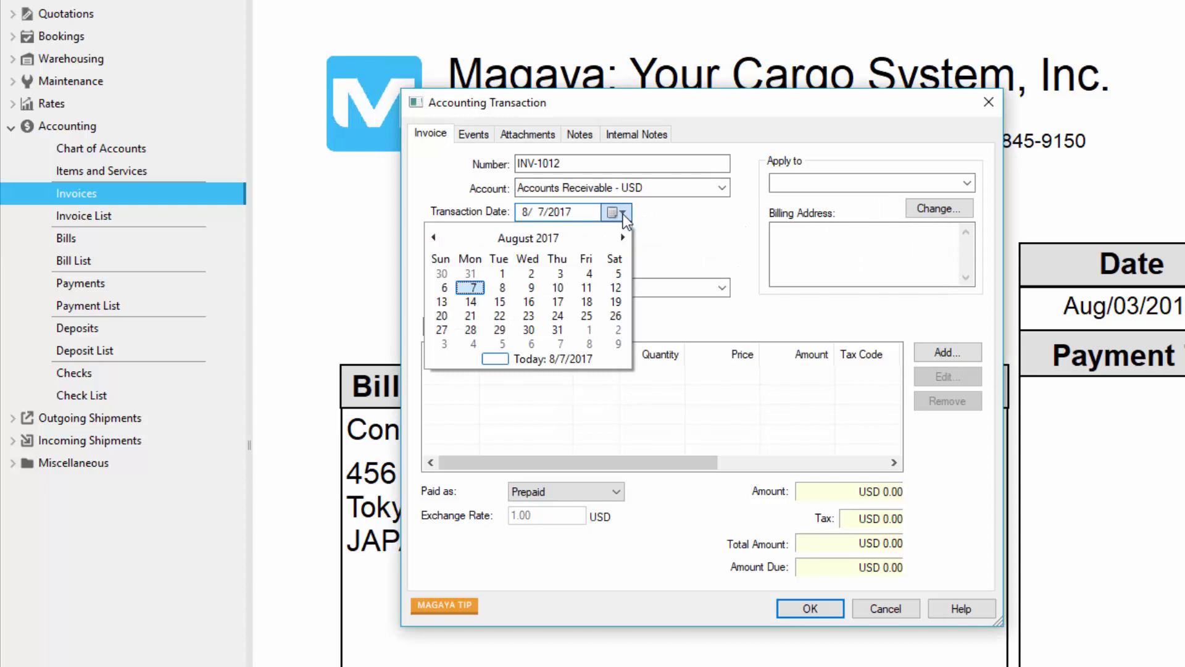
left_click(622, 213)
left_click(622, 263)
left_click(624, 237)
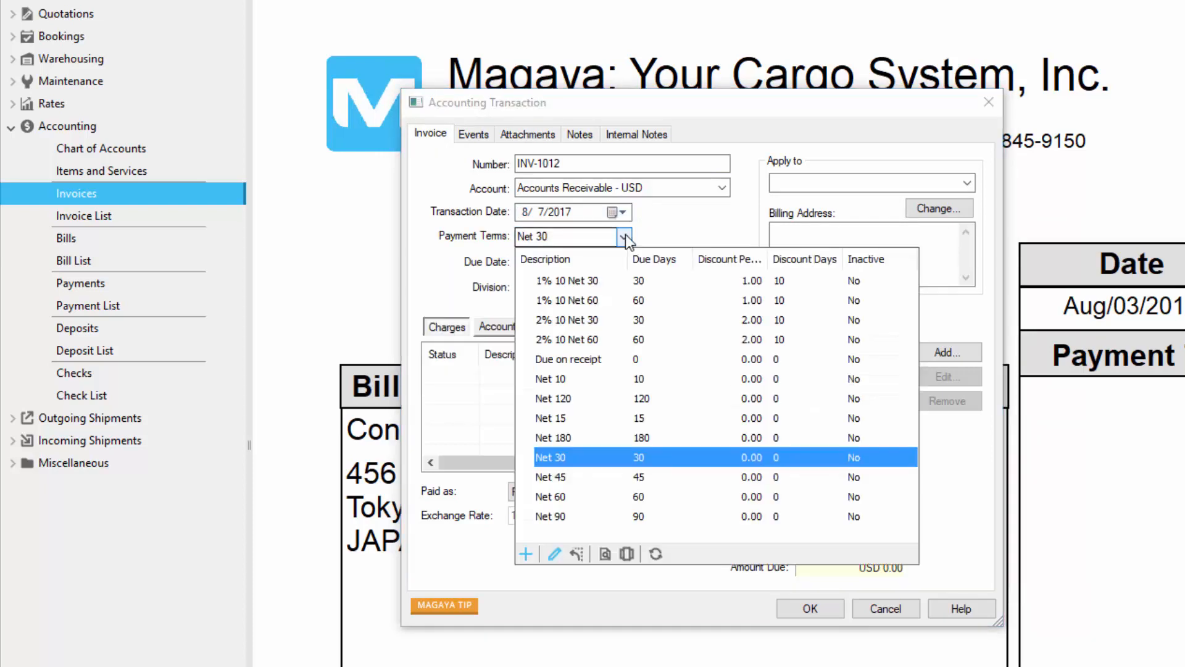
left_click(722, 288)
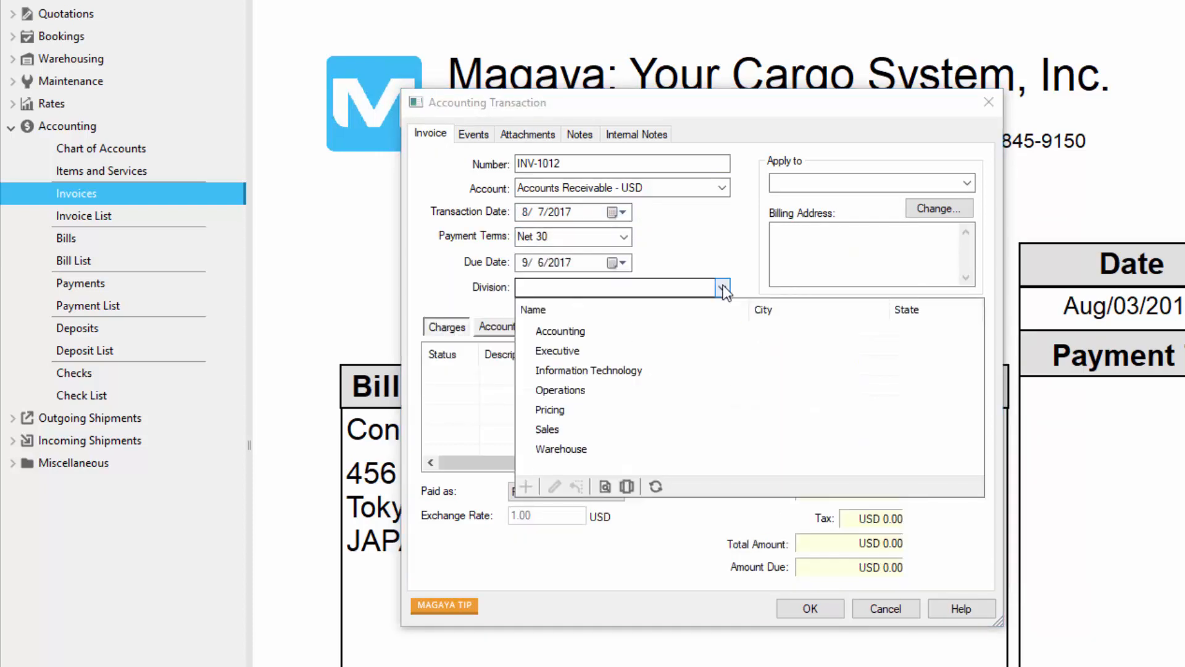
left_click(967, 183)
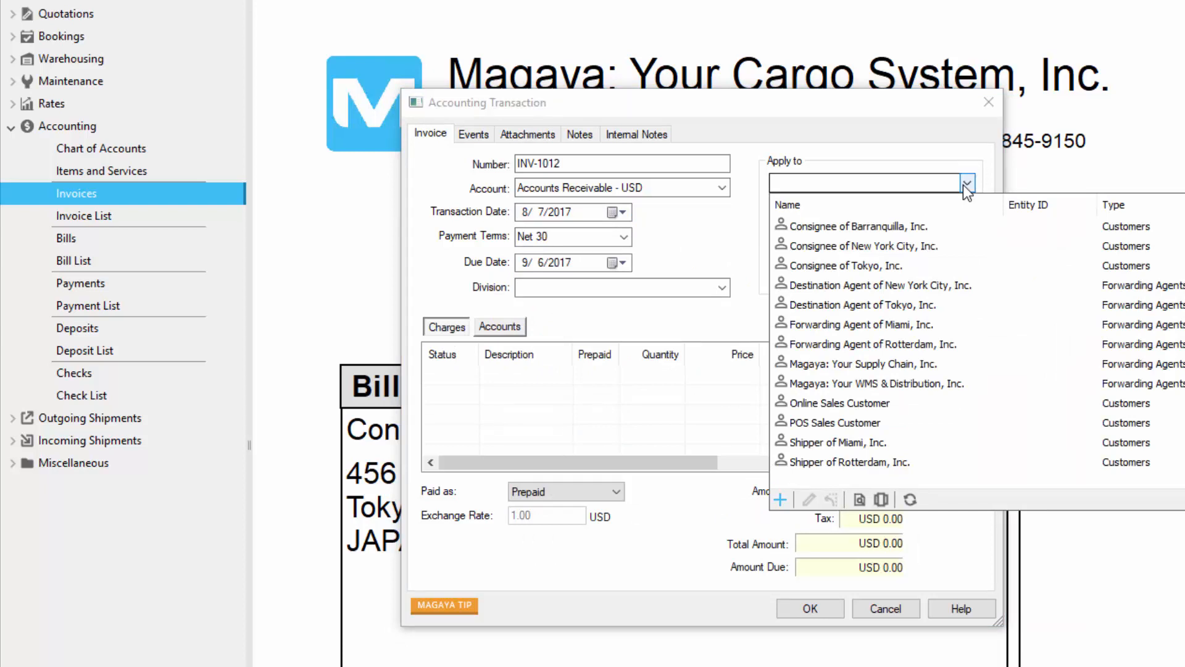
left_click(946, 265)
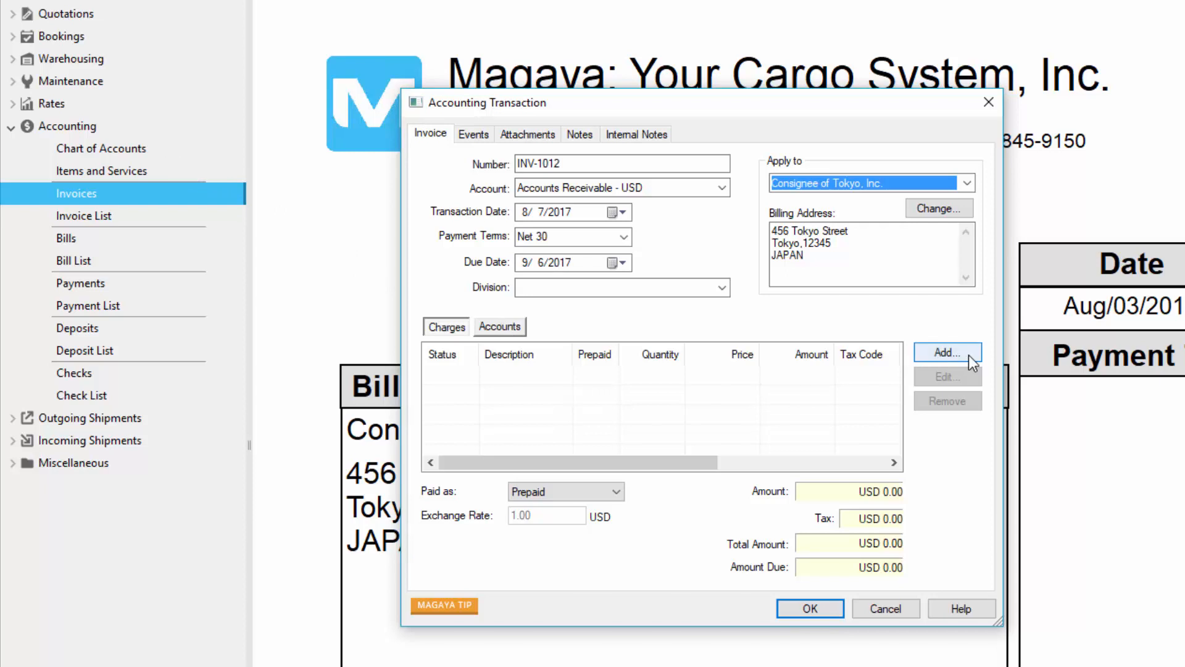
Step: Add a Documentation charge described as "Additional documents" to the invoice and save the invoice
left_click(948, 352)
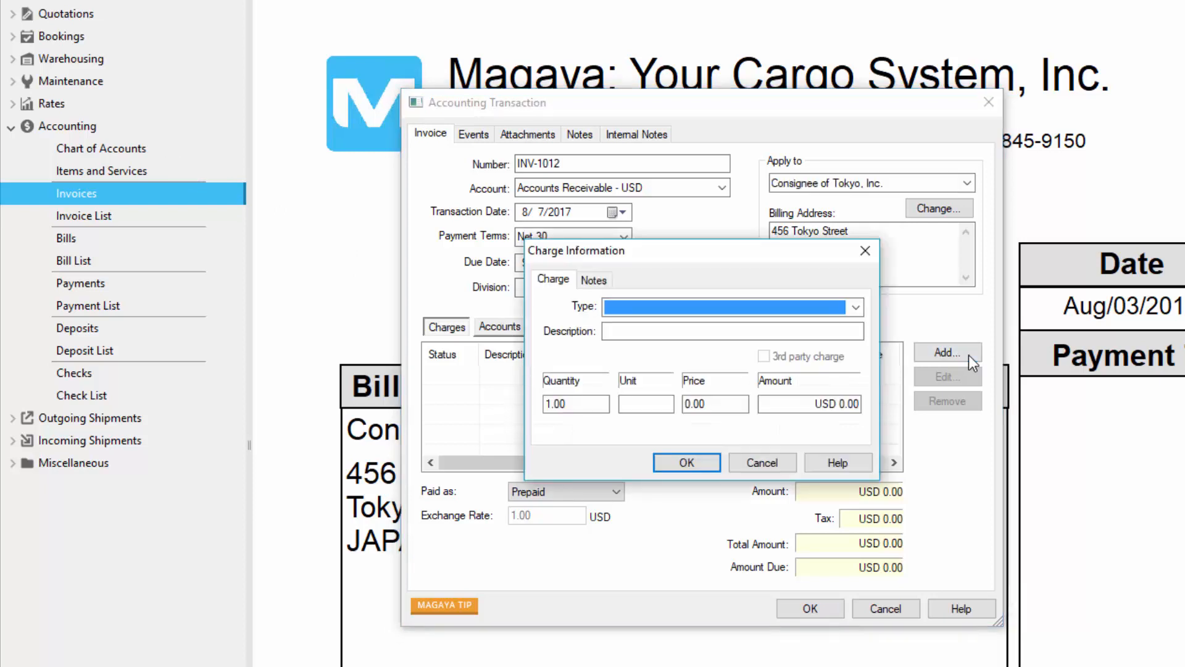
left_click(856, 307)
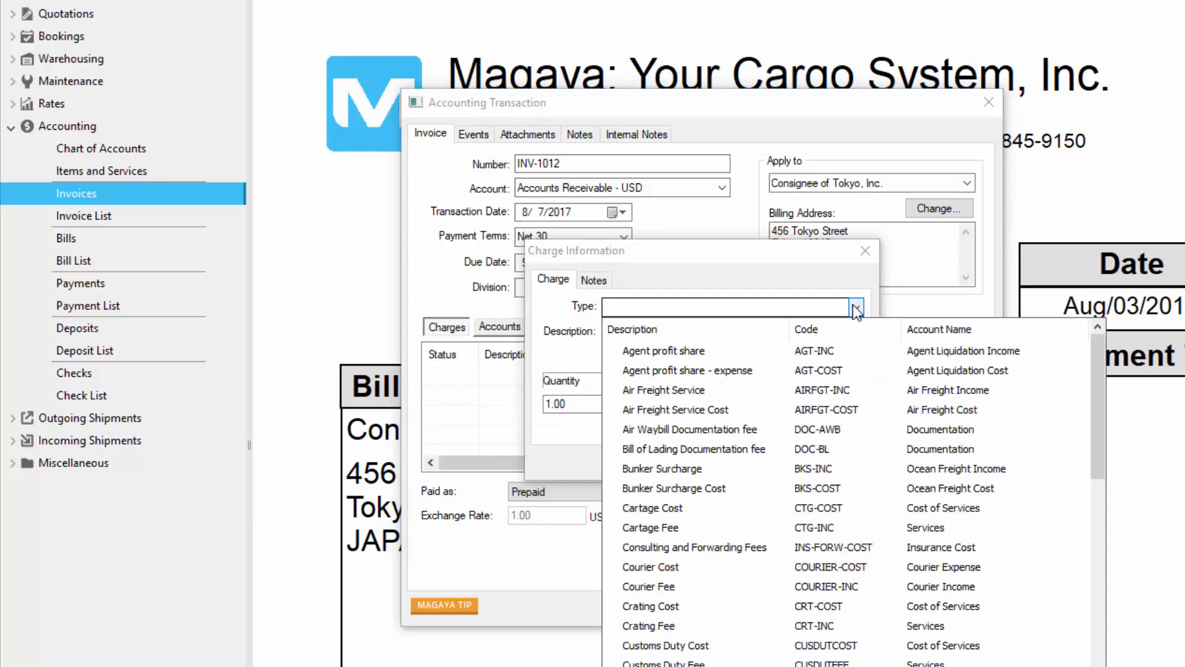
left_click(729, 666)
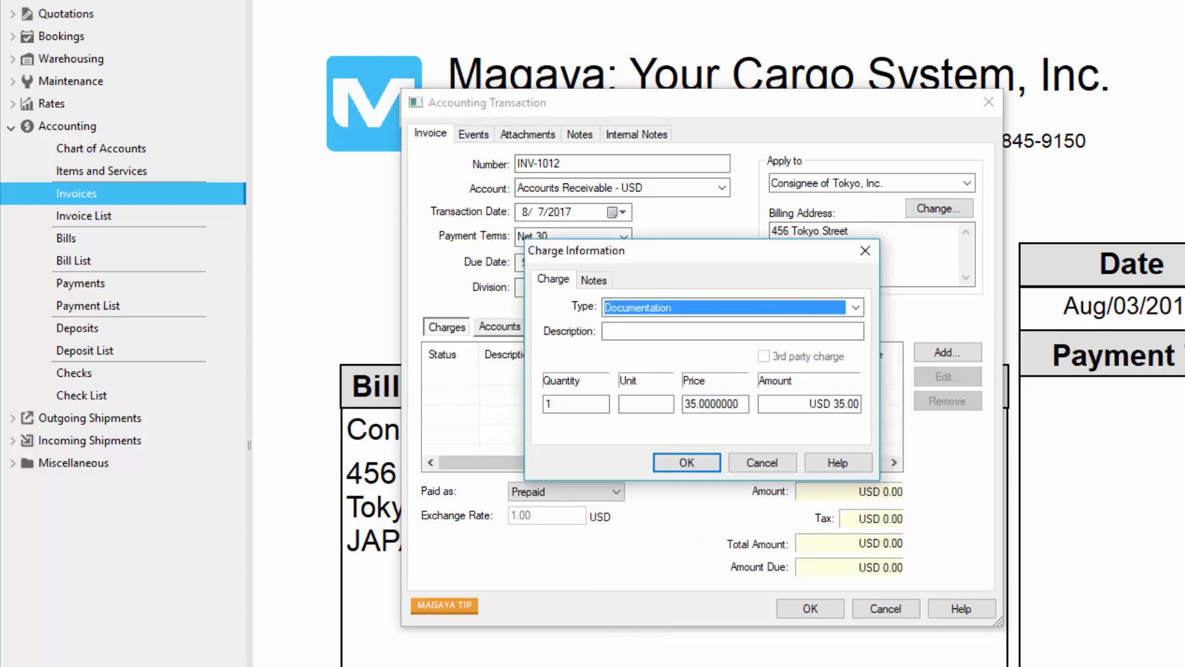
left_click(642, 330)
type("Additional documents")
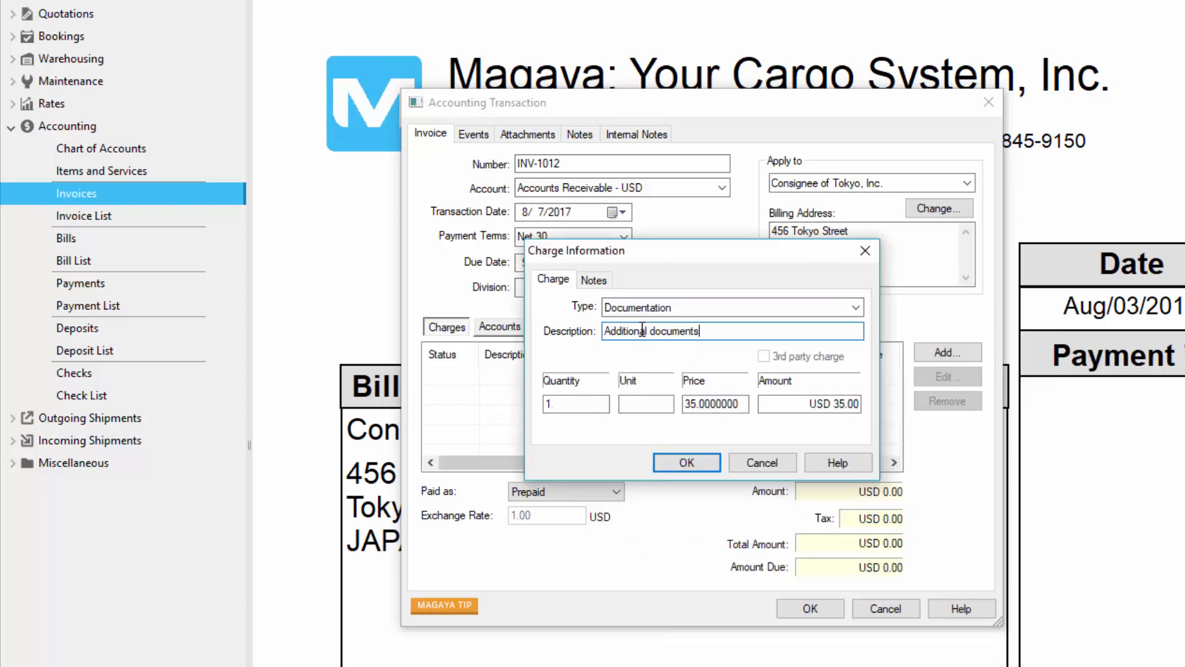
left_click(709, 462)
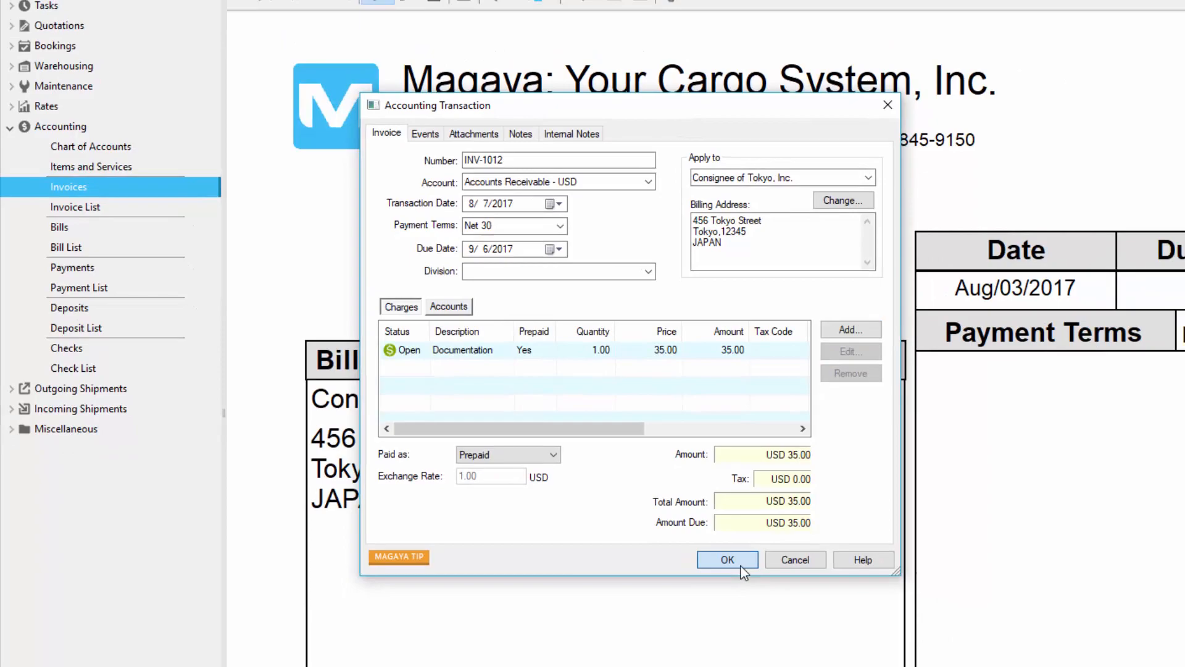
left_click(810, 608)
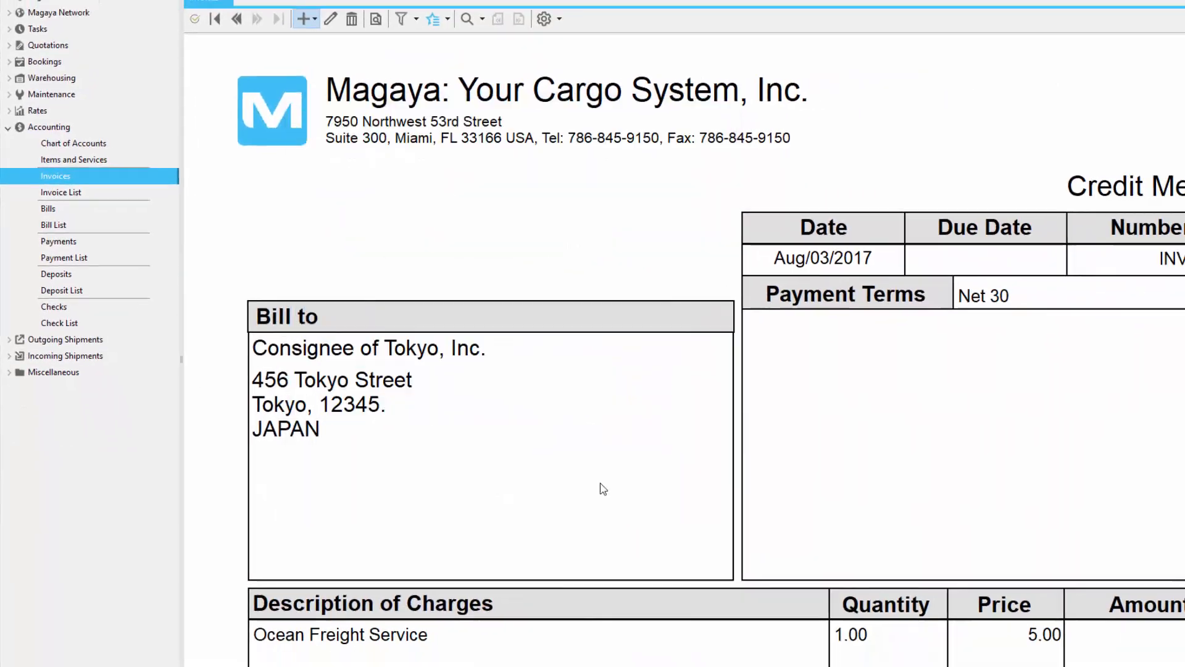
Step: Examine the actions available for the newly saved invoice, including receiving a payment
left_click(436, 29)
left_click(484, 60)
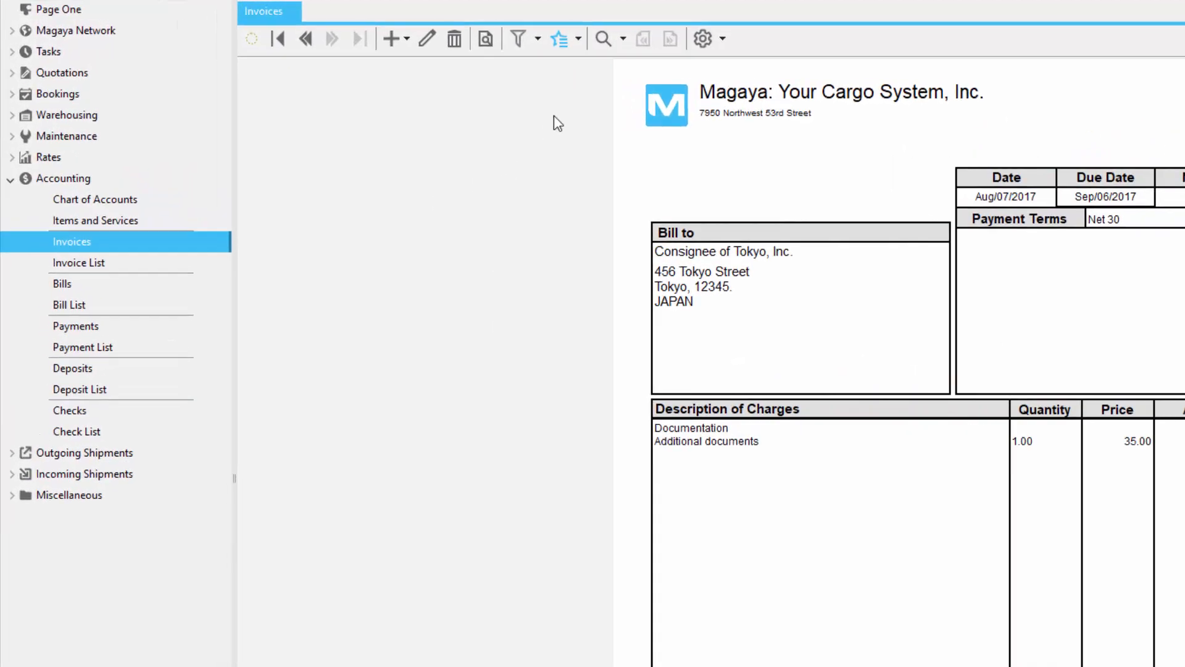
left_click(442, 30)
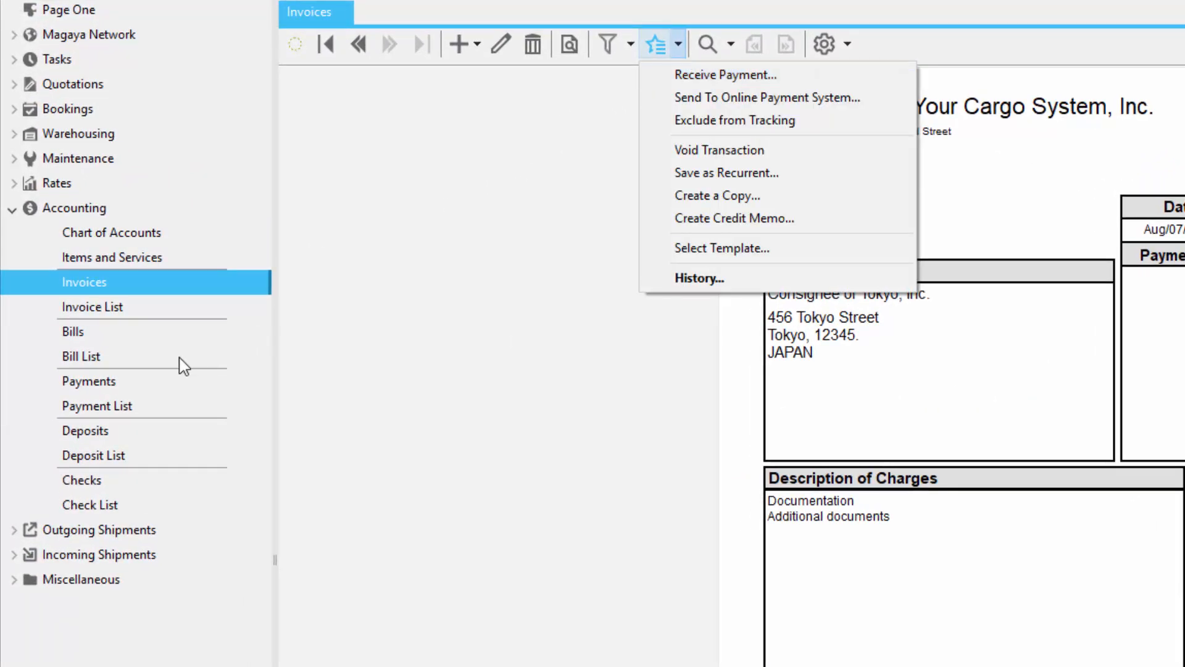
Step: Open Payments and the Payment List and view the payment types that can be added in each
left_click(124, 382)
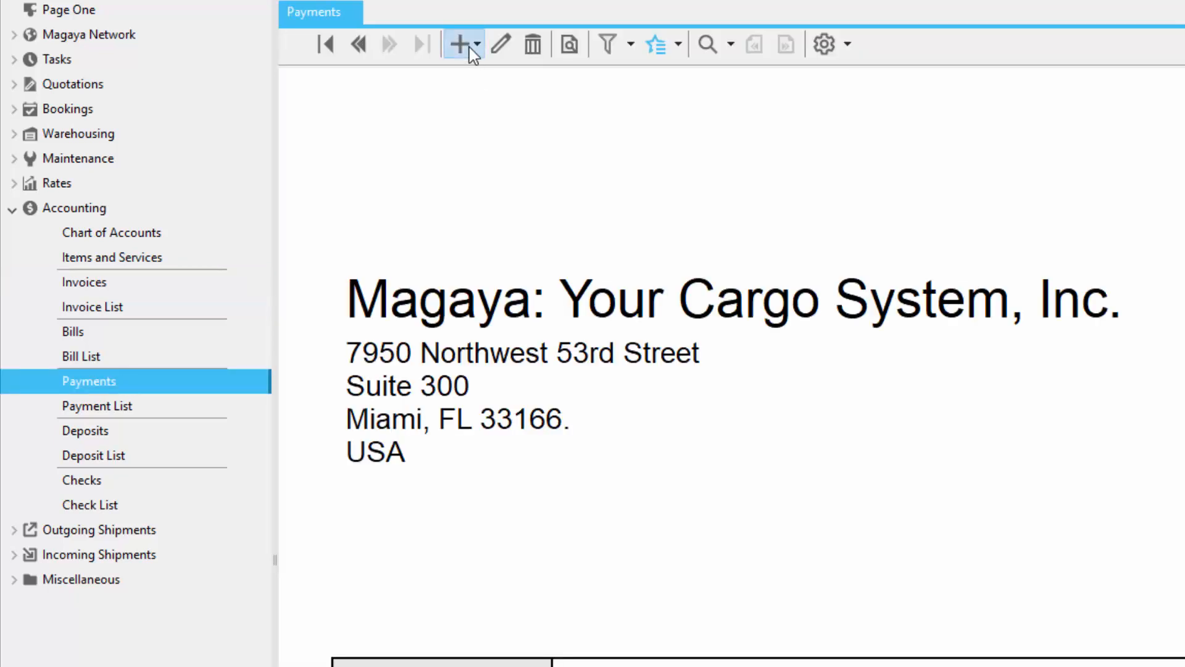
left_click(476, 44)
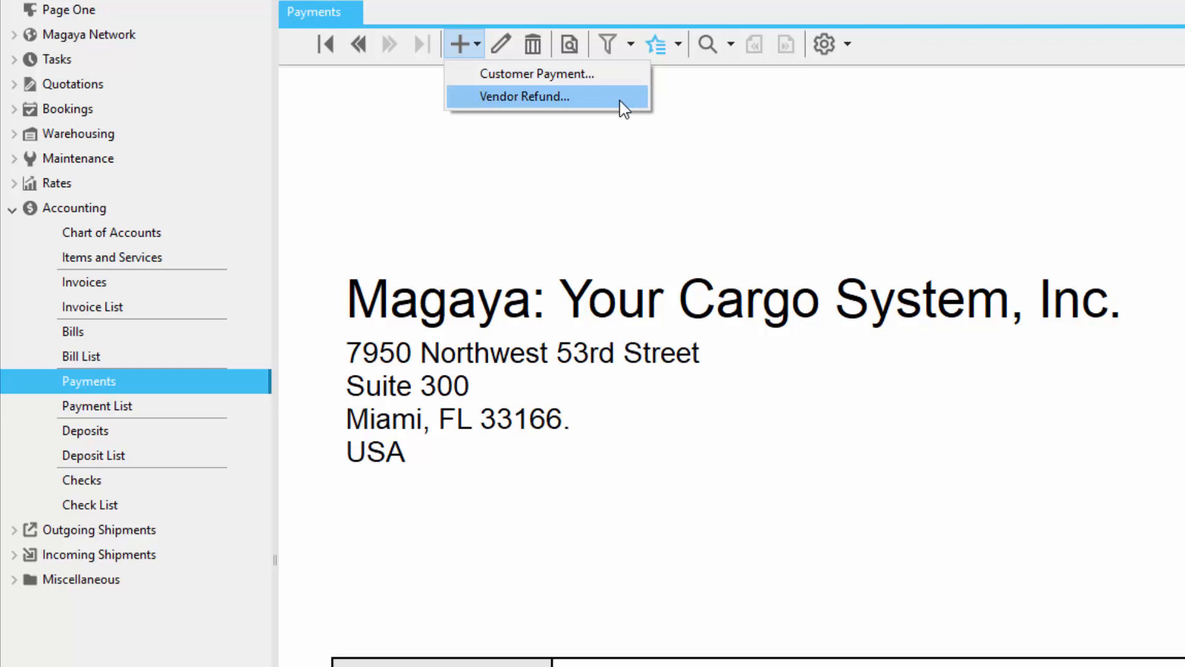
left_click(154, 403)
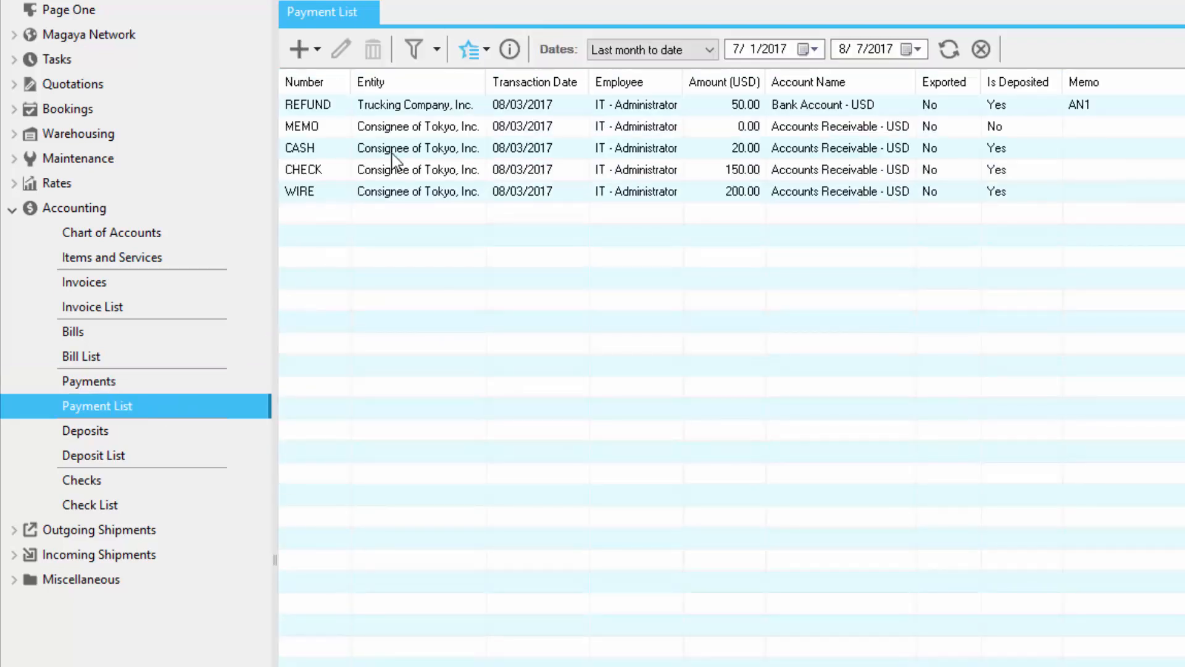
left_click(315, 51)
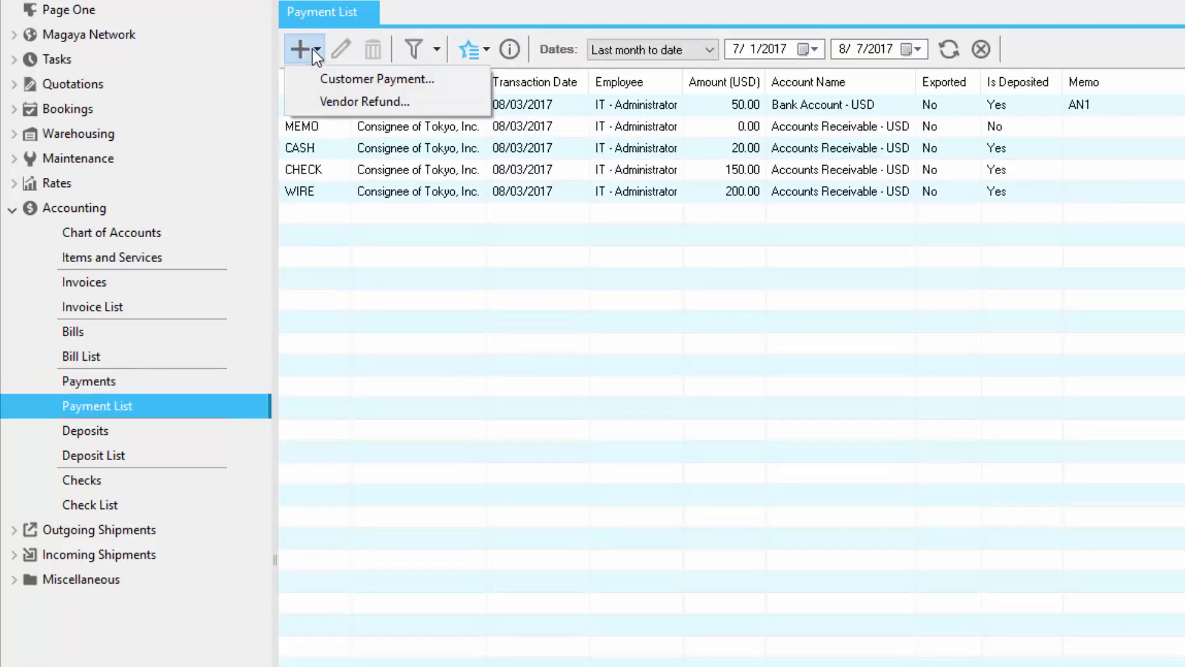
Step: Return to Invoices, start receiving a payment for the displayed invoice and enter CHK123 as its check number
left_click(194, 288)
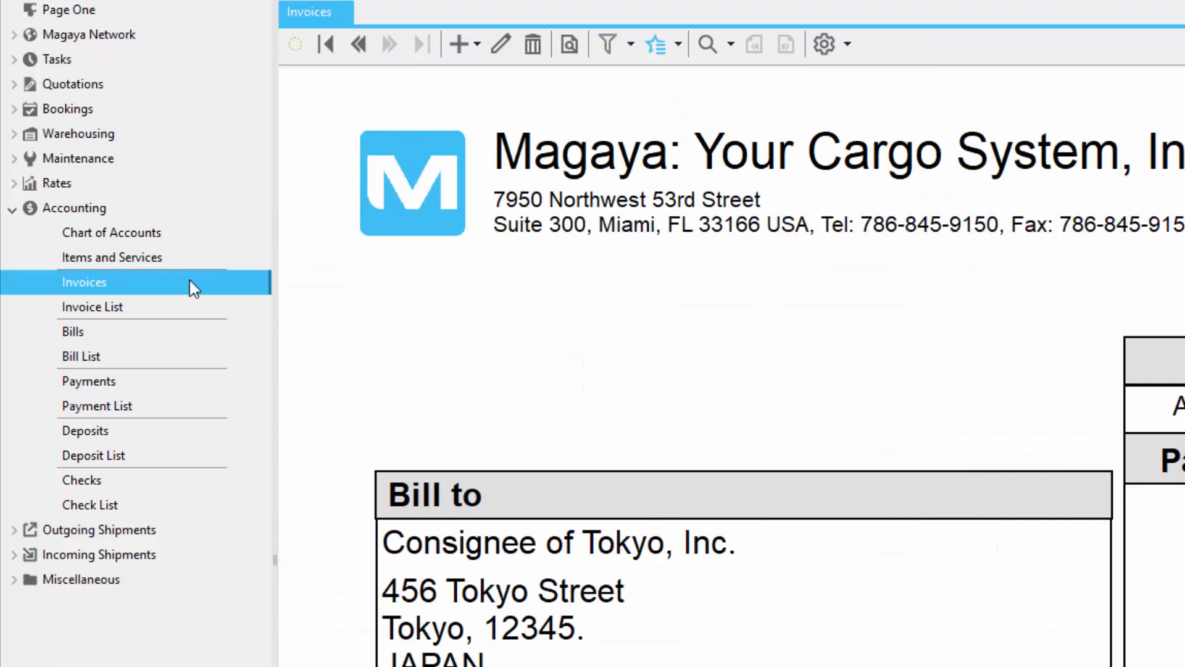
left_click(678, 49)
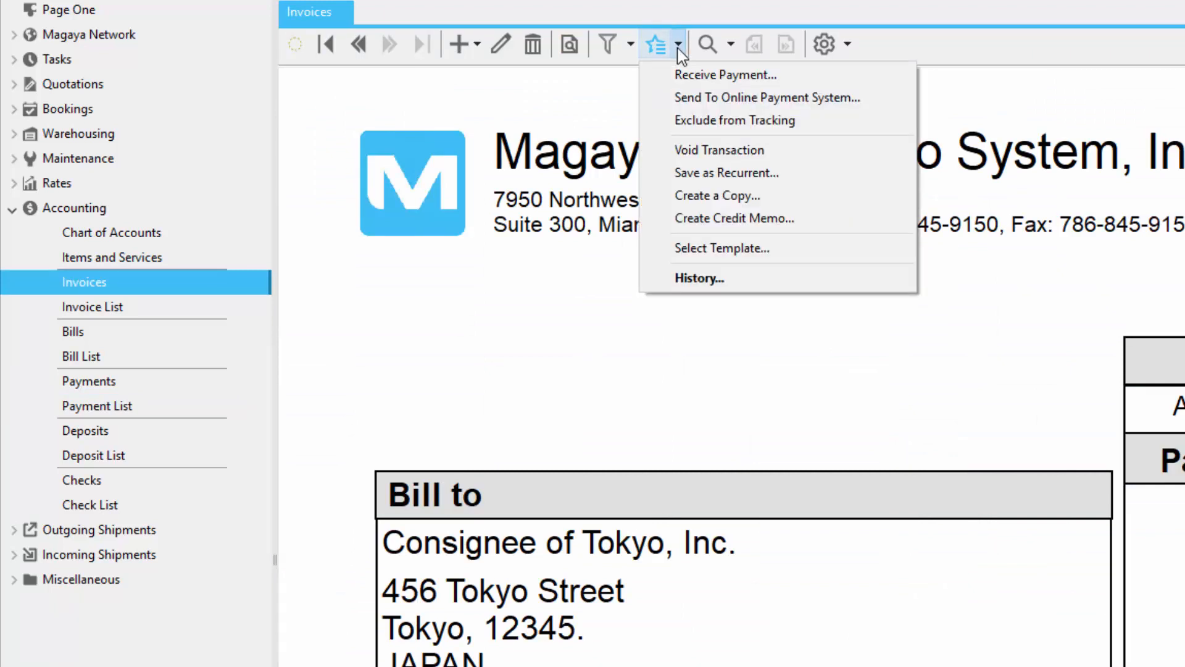
left_click(725, 75)
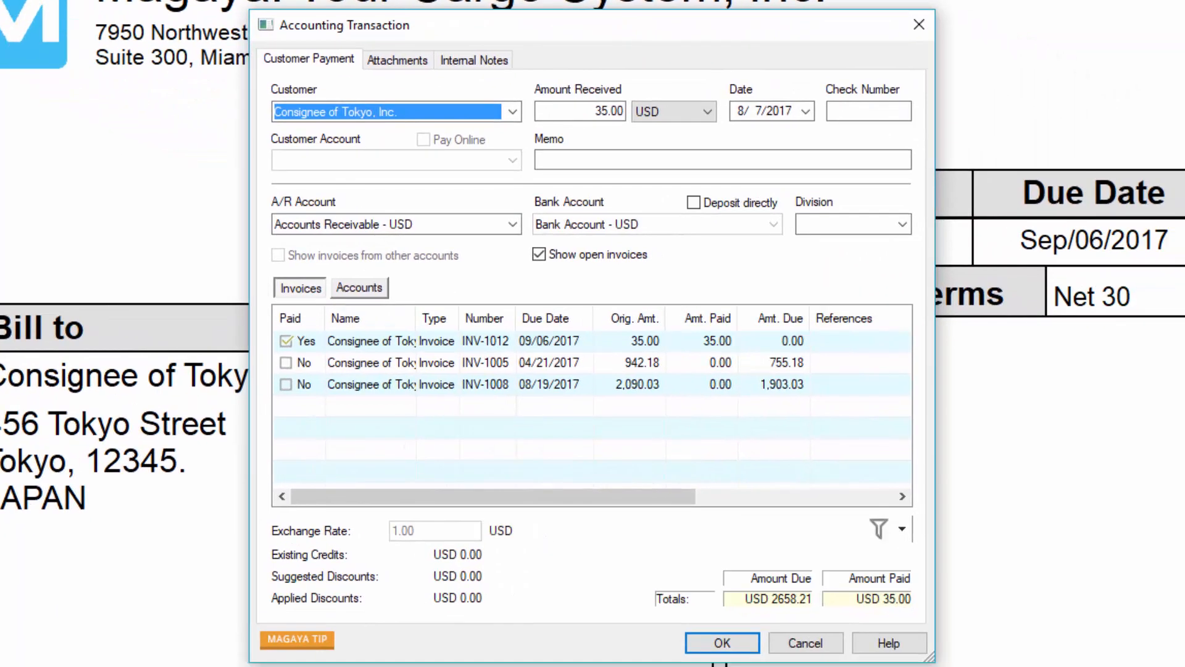
left_click(854, 110)
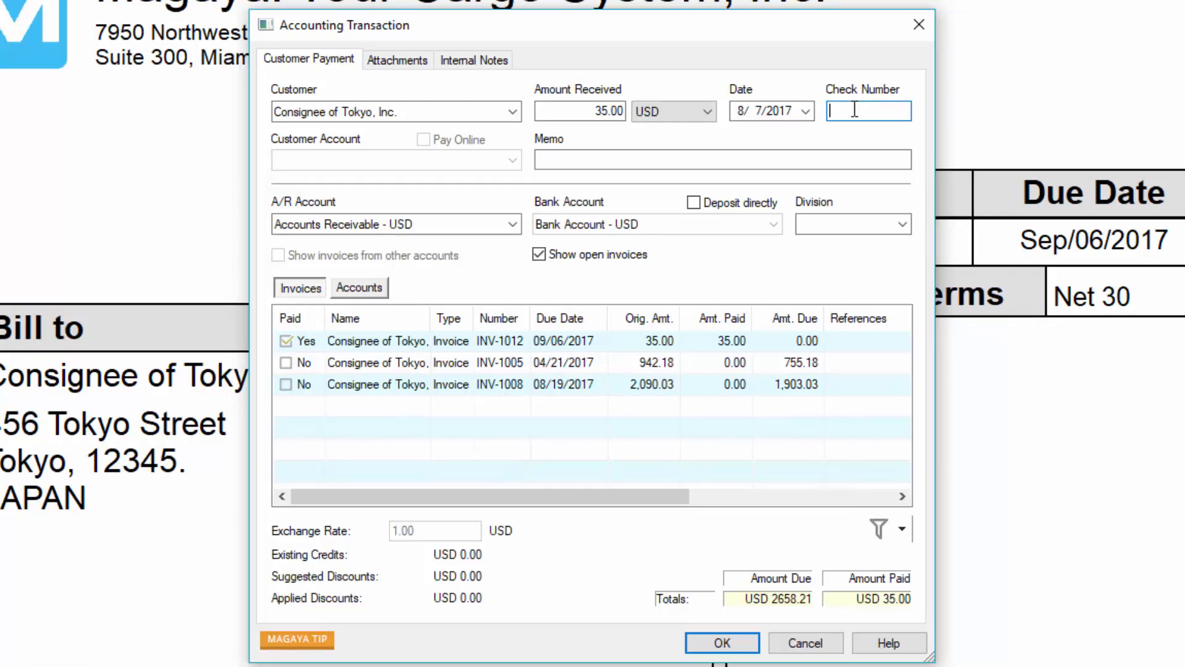
type("CHK123")
Step: Set the amount received to 100.00 and include INV-1005 in the payment with an amount paid of 65
left_click_drag(591, 111, 641, 112)
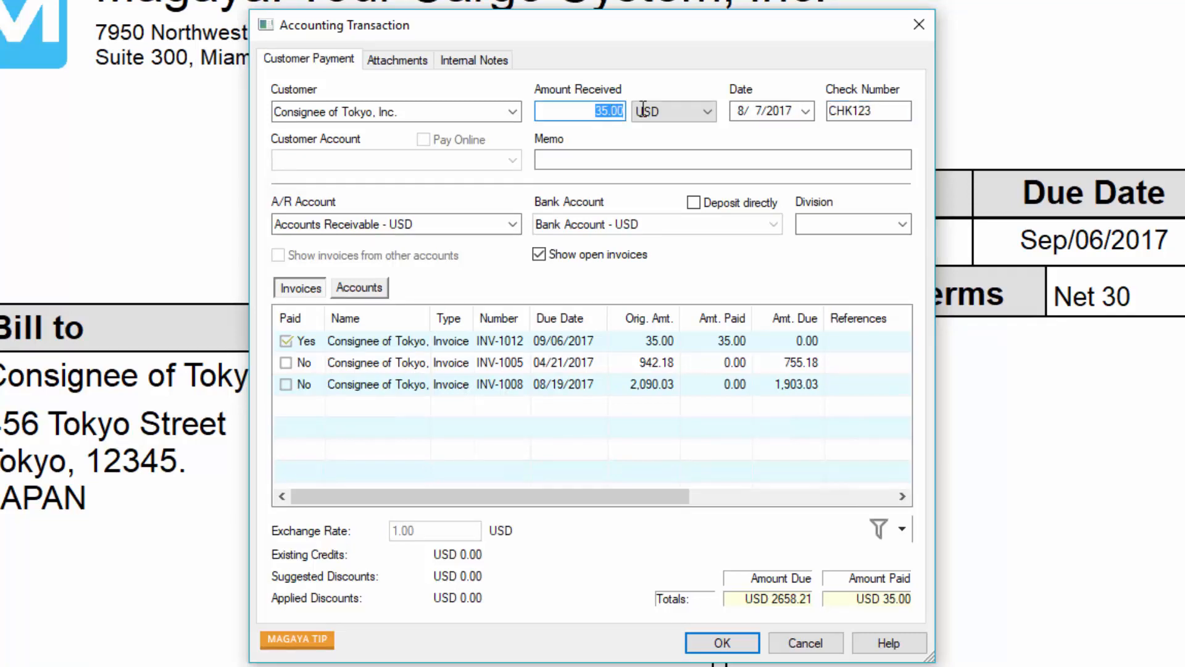
type("100.00")
left_click(285, 363)
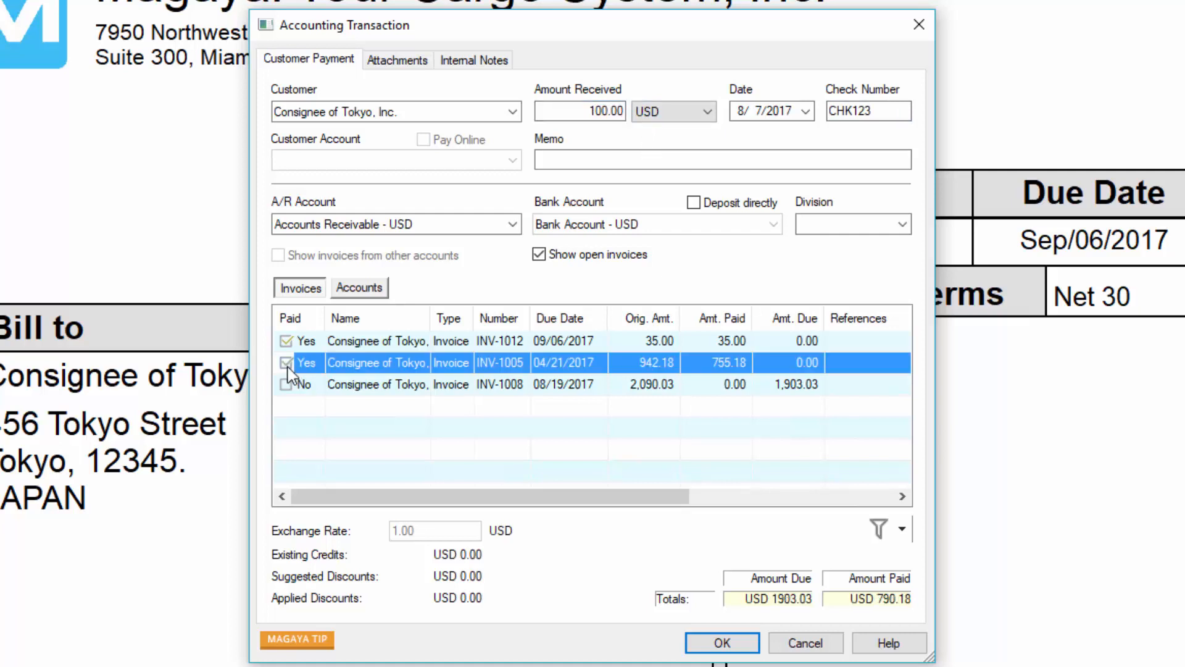
left_click(746, 365)
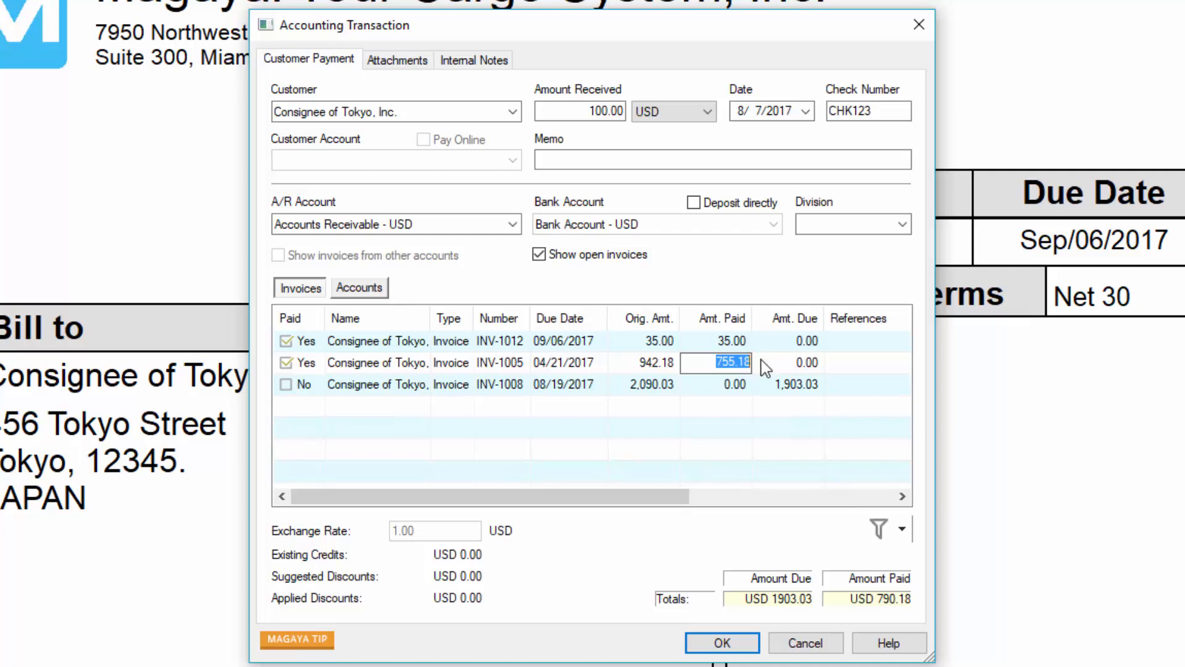
type("65")
left_click(762, 361)
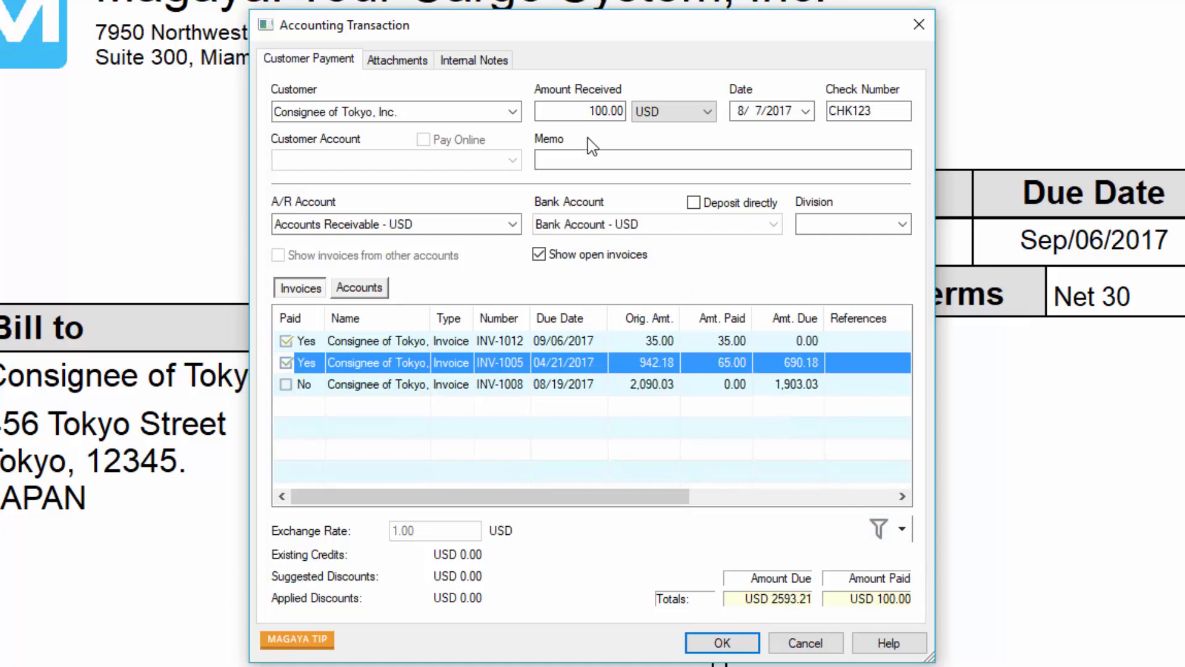
Step: Review the payment's memo, A/R account, division and attachments fields
left_click(623, 160)
left_click(514, 225)
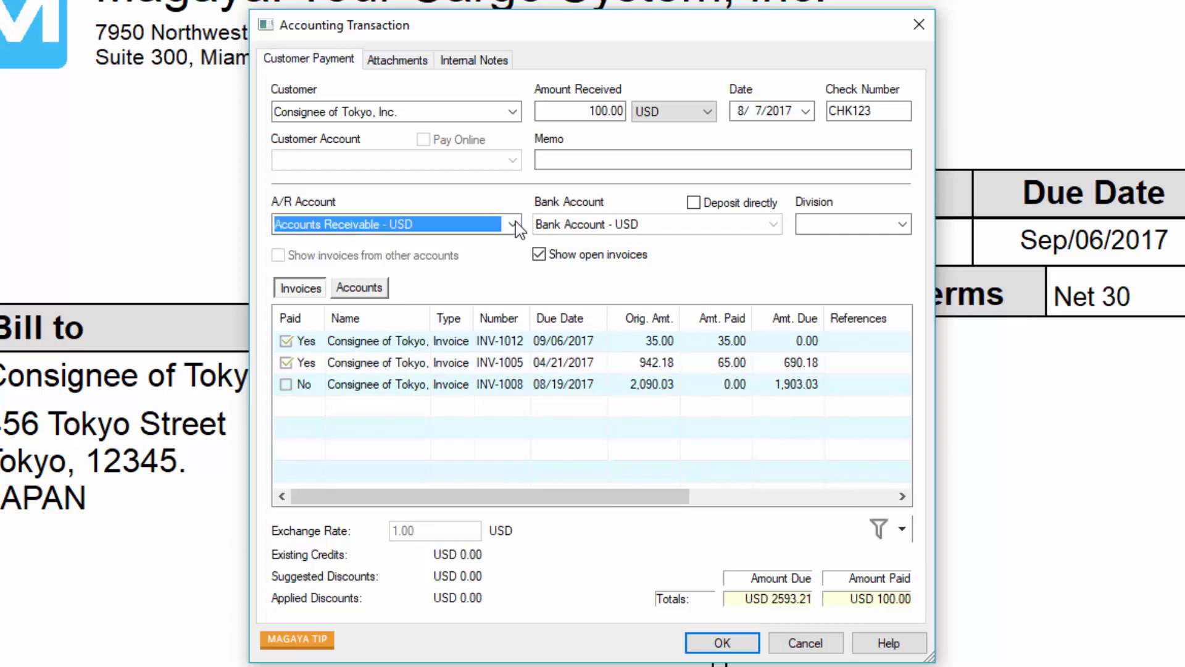
left_click(902, 225)
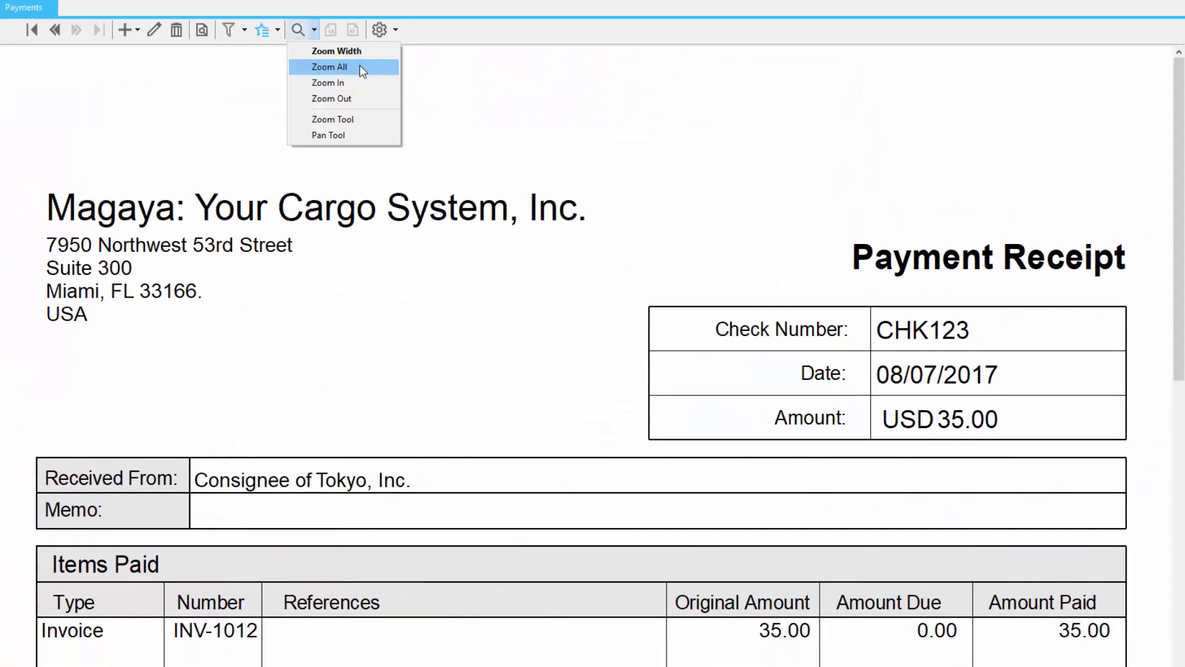
left_click(359, 65)
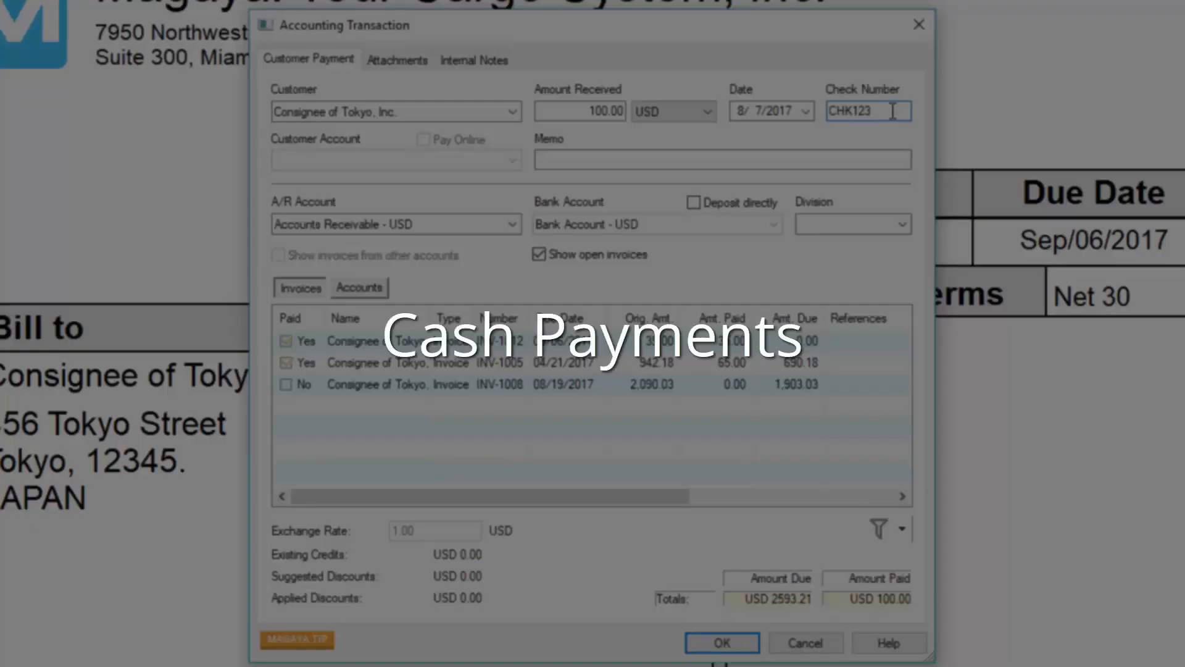
Step: Change the payment's check number to CASH to record it as a cash payment
double_click(893, 111)
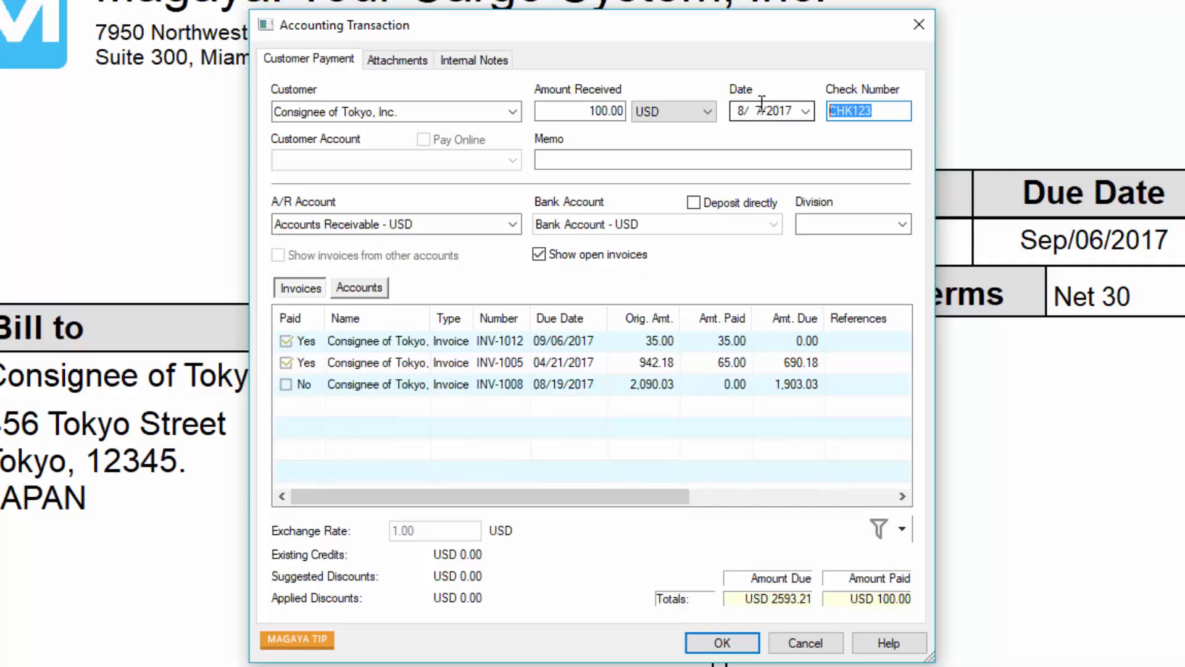
type("CASH")
left_click_drag(585, 112, 651, 107)
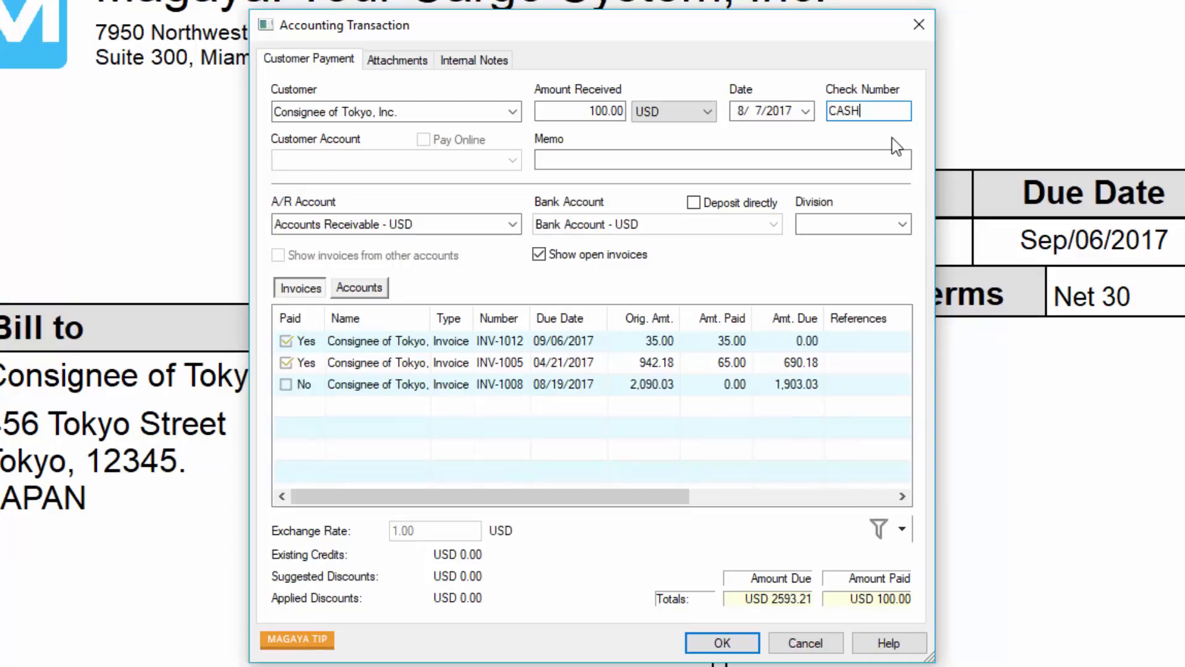
Step: Change the payment's check number to WIRE123 and have it deposited directly into Bank Account - USD
double_click(873, 110)
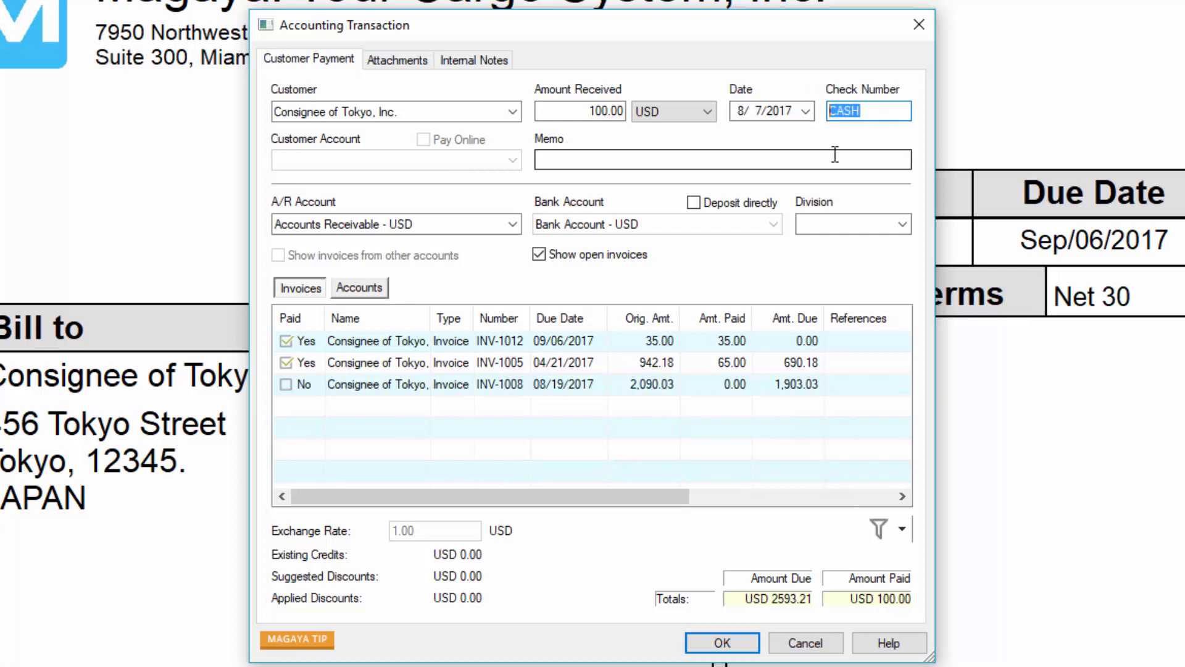
type("WIRE123")
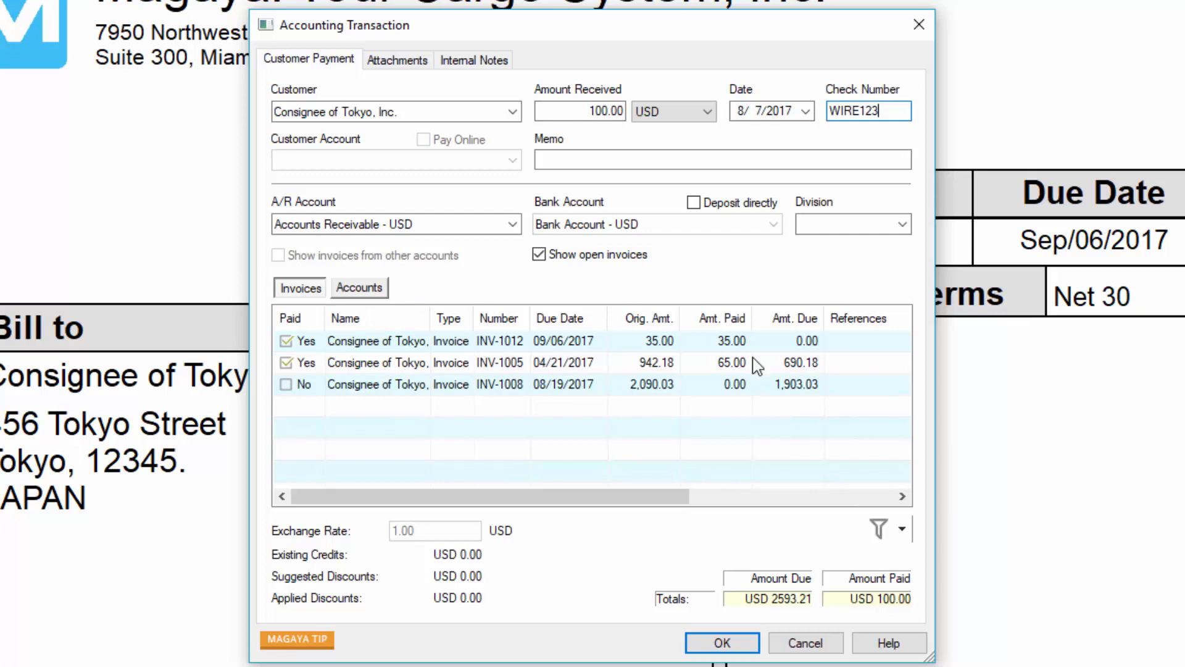
left_click(700, 206)
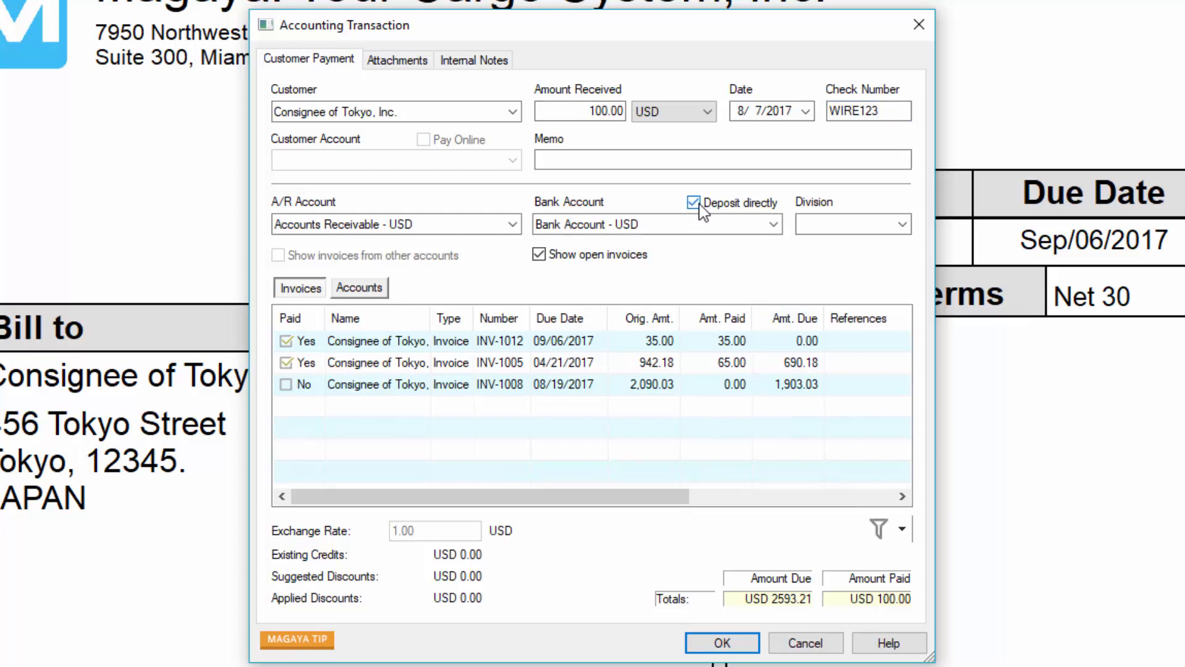
left_click(773, 225)
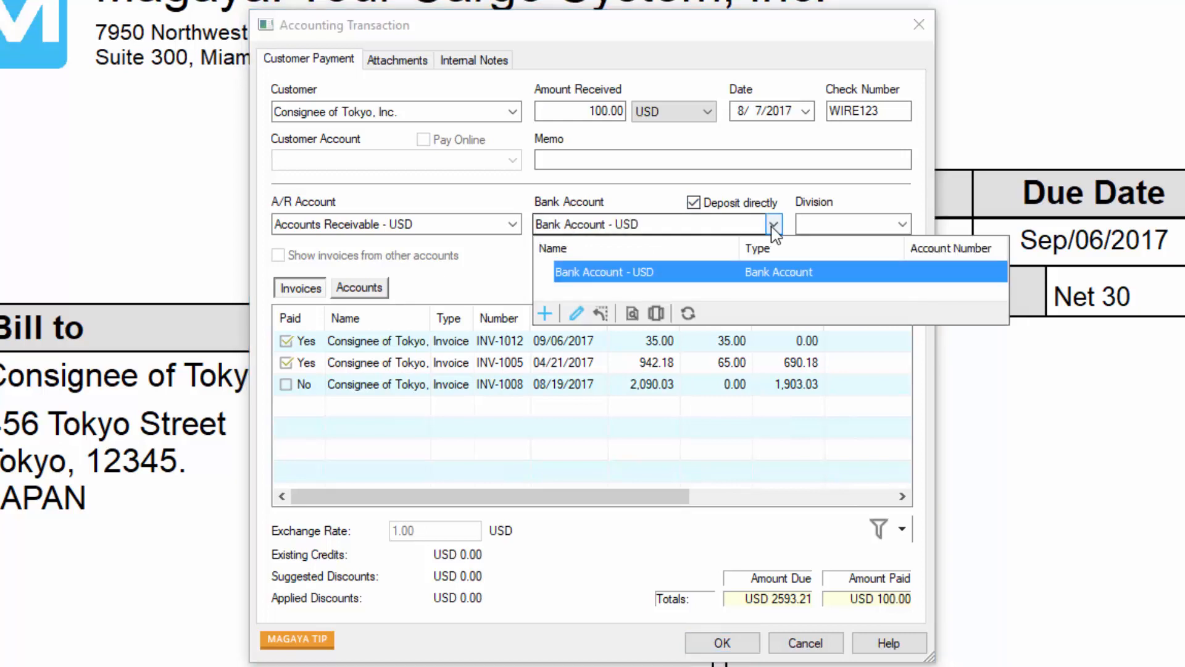
left_click(773, 225)
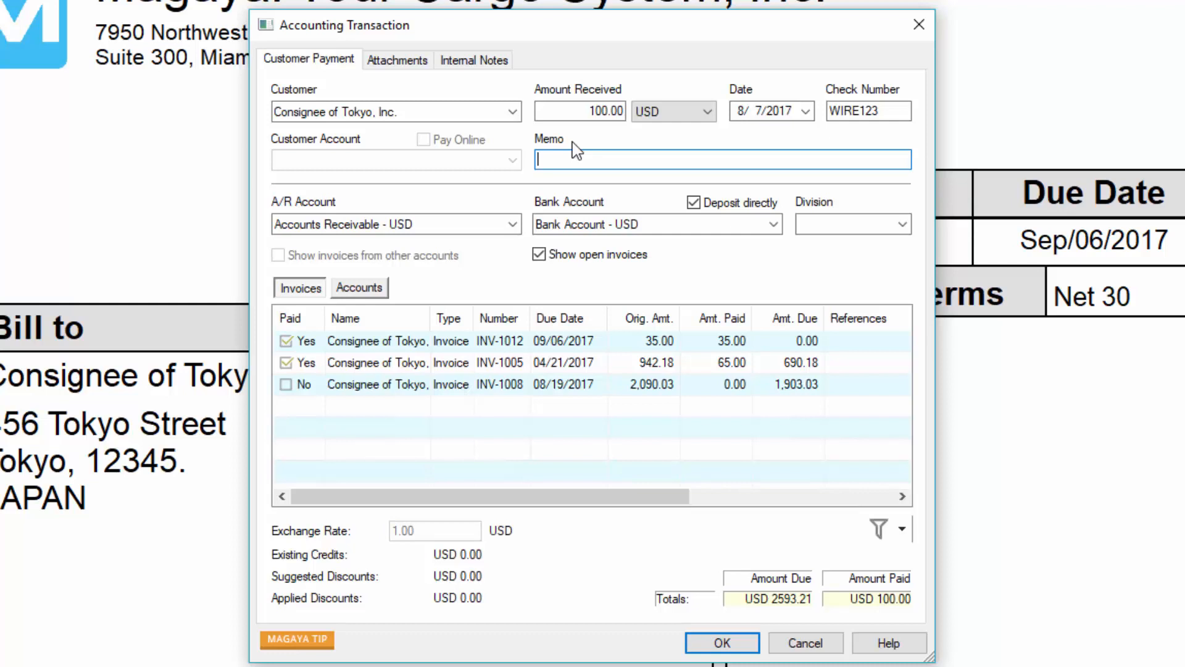
Step: Change the payment's customer to Destination Agent of Tokyo, Inc. and widen the Name and Type columns of the invoice list
left_click(512, 112)
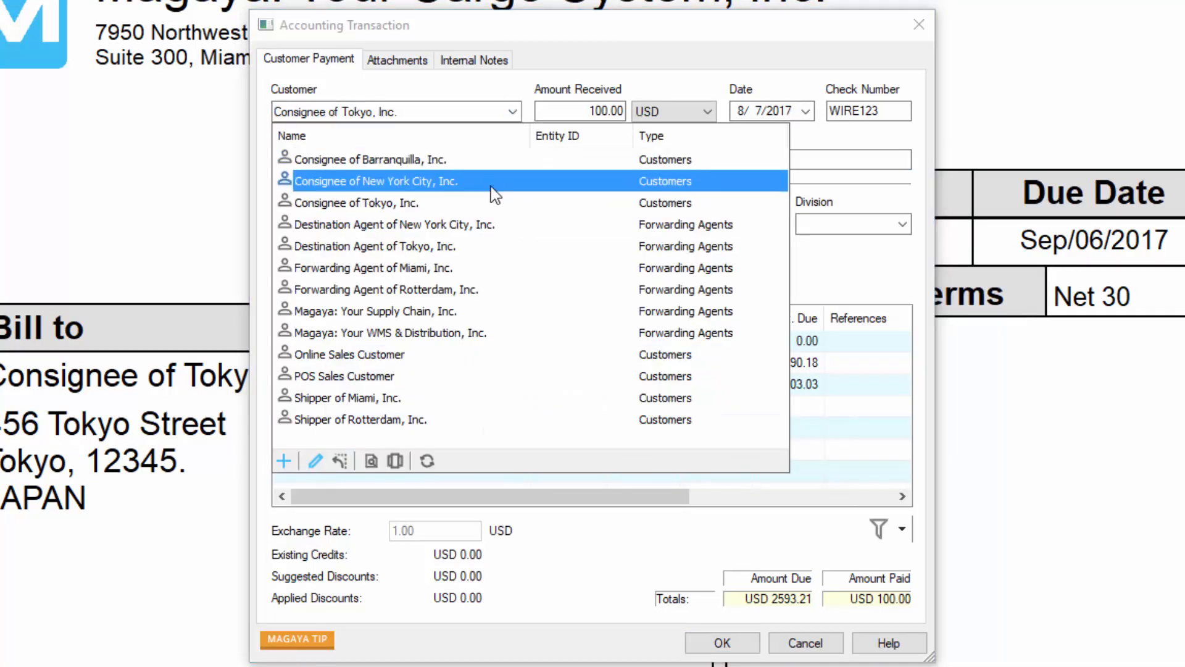
left_click(476, 247)
left_click(581, 110)
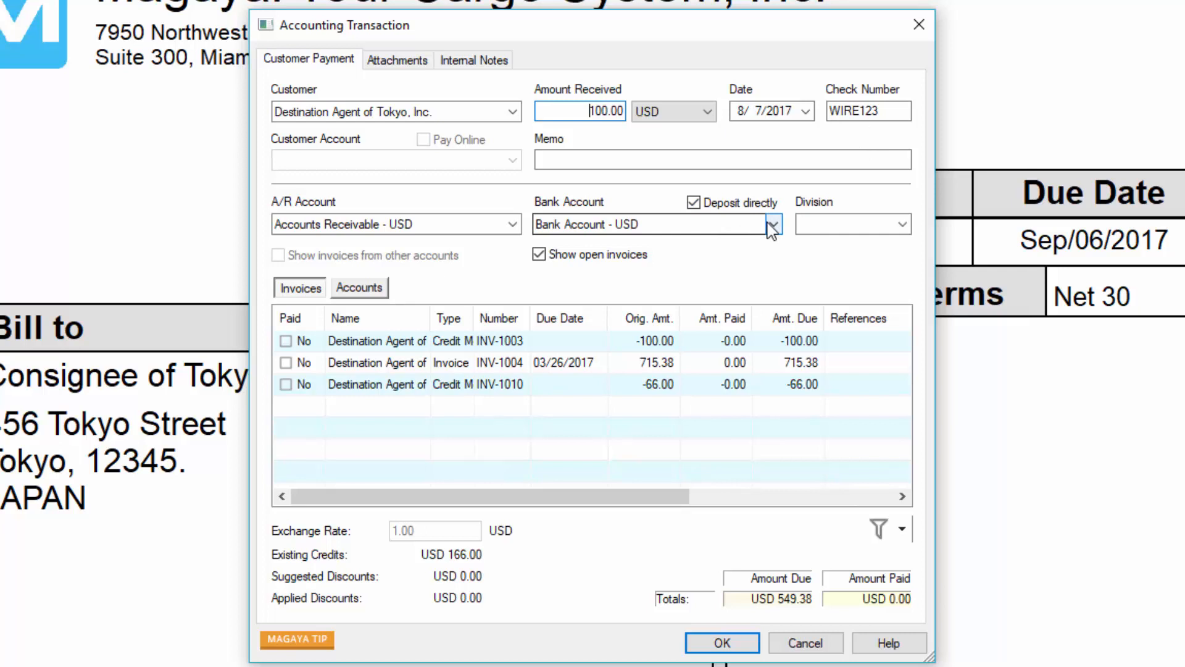
left_click_drag(431, 316, 564, 318)
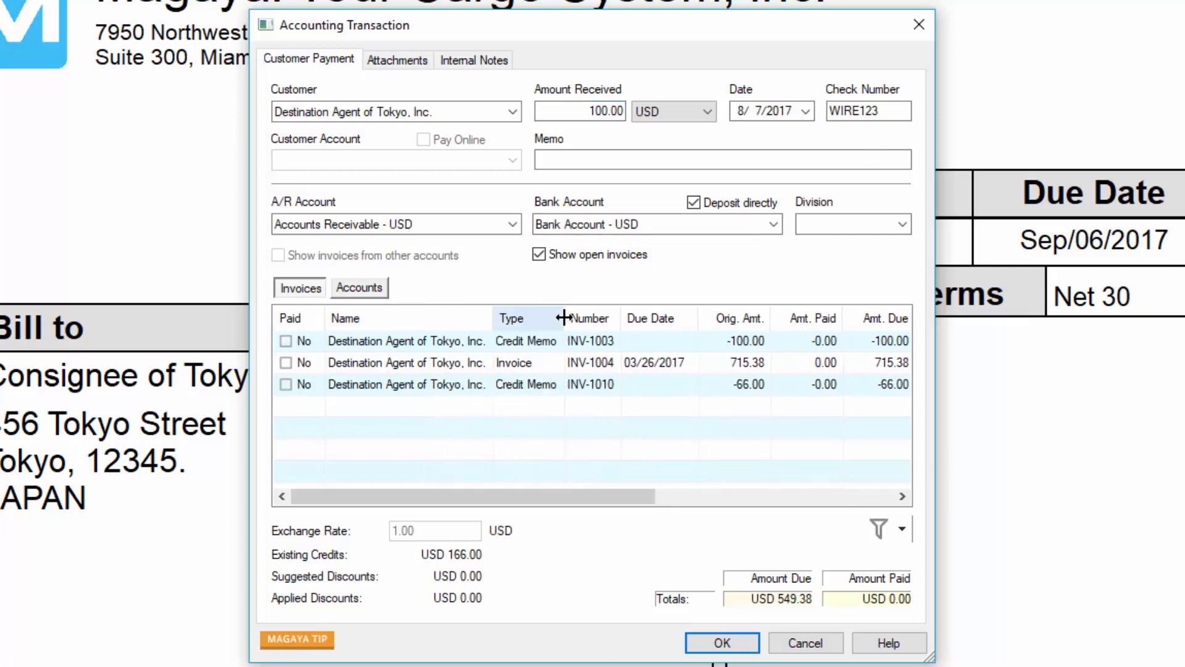
Step: Include invoice INV-1004 and the credit memos INV-1010 and INV-1003 in the payment
left_click(286, 363)
left_click(286, 383)
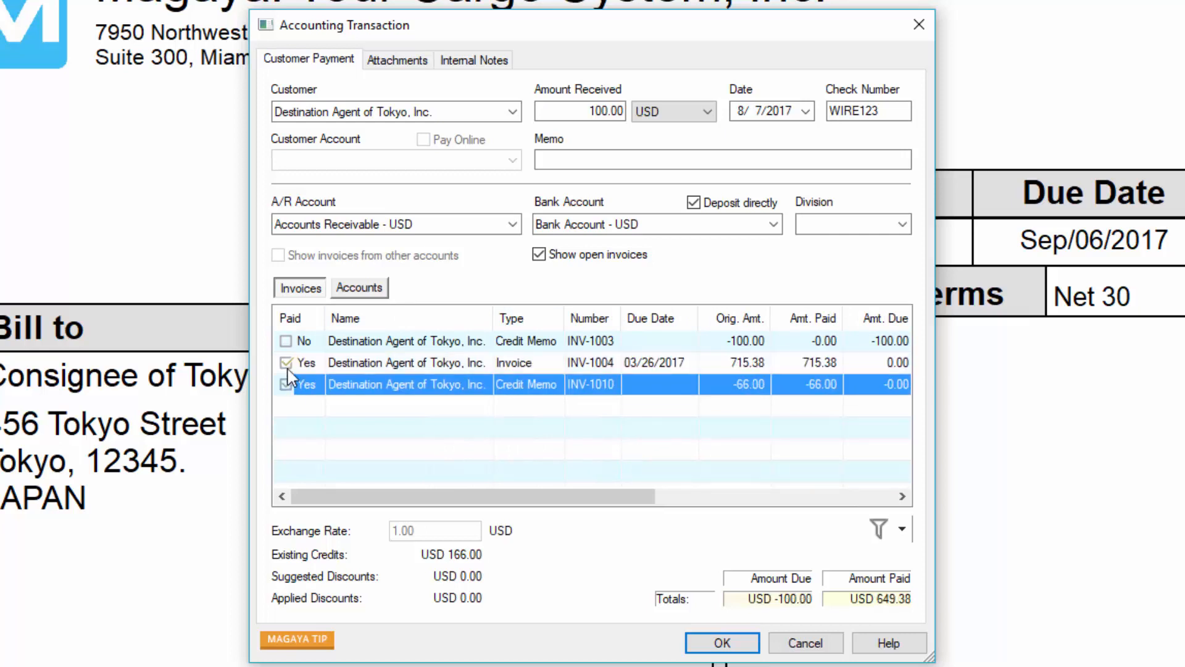
left_click(286, 341)
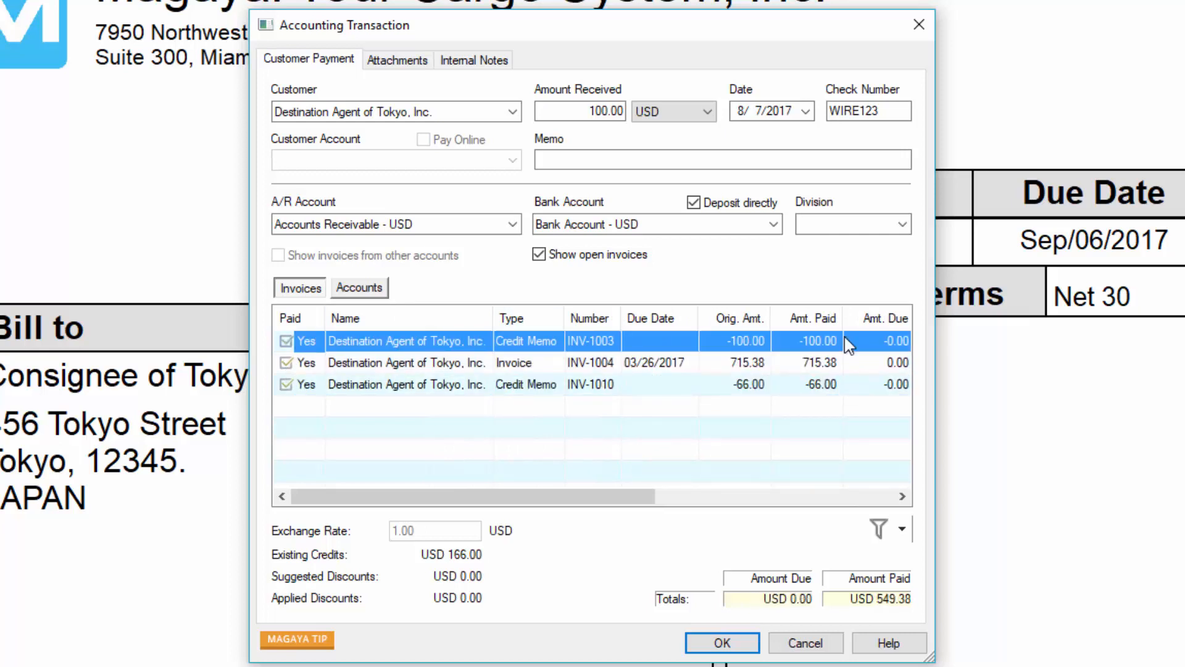
left_click(852, 384)
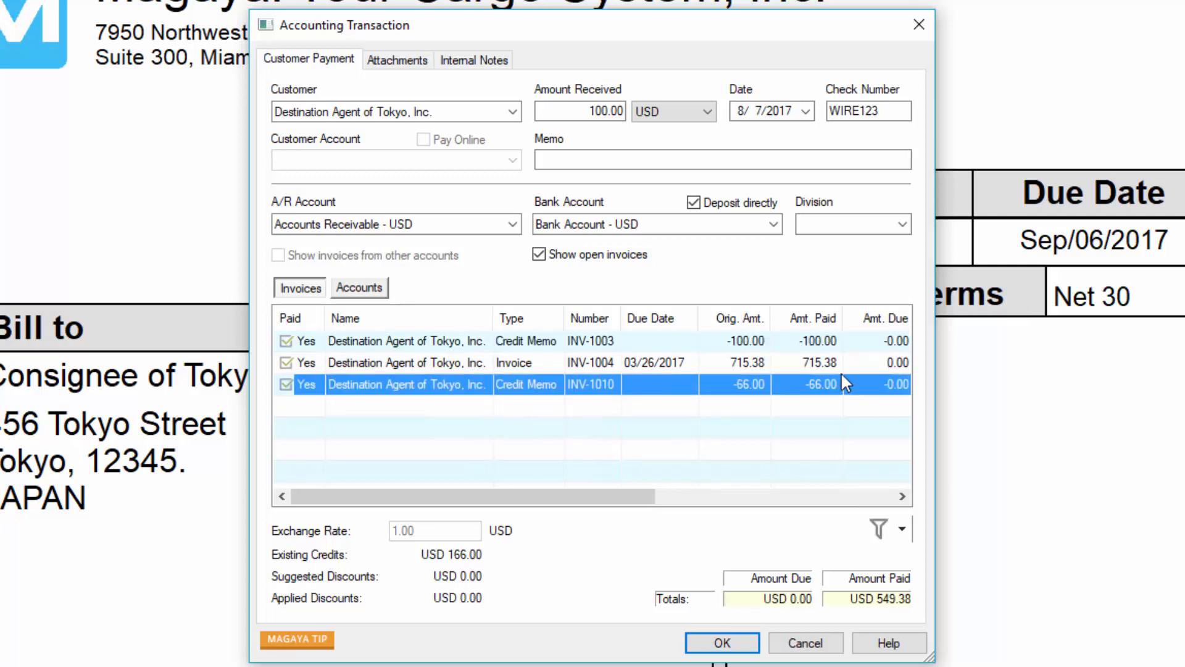
Step: Set the amount paid for INV-1004 to 266 and save the wire payment
left_click(811, 369)
left_click(810, 365)
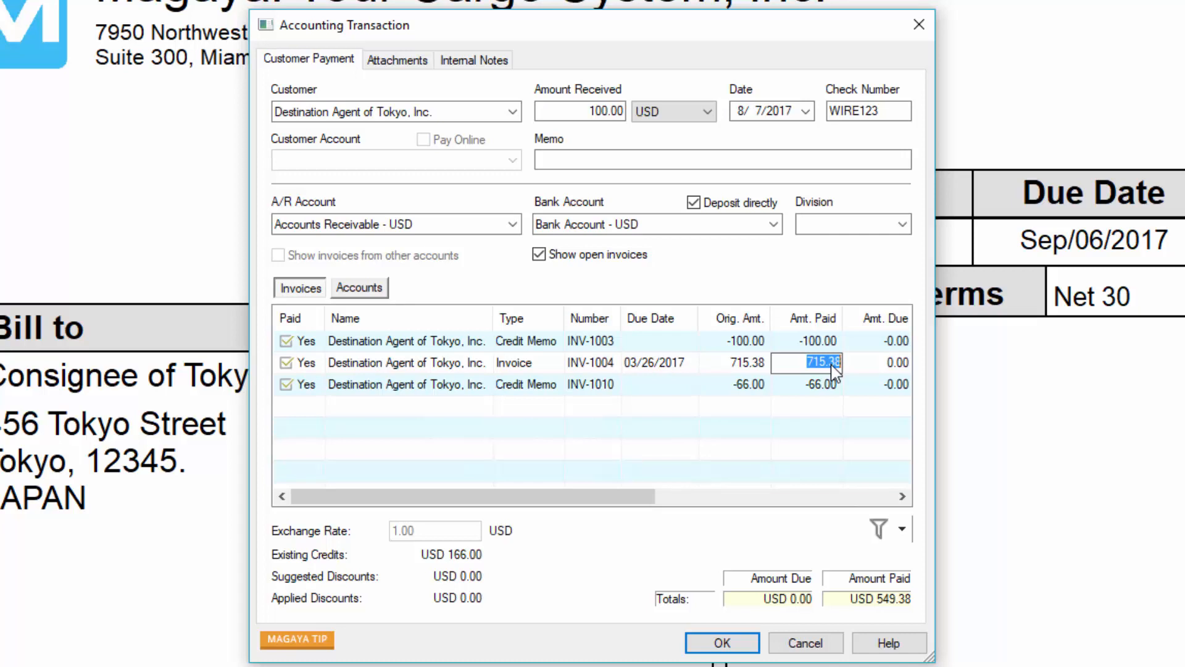
type("266")
key("Return")
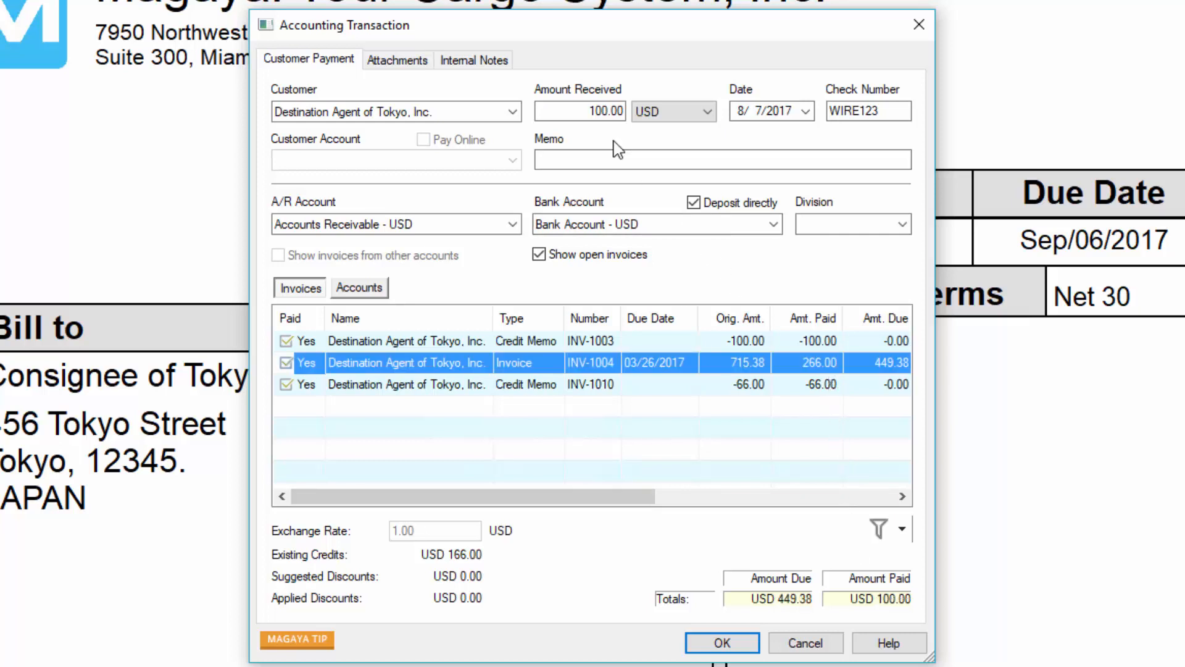
left_click(619, 159)
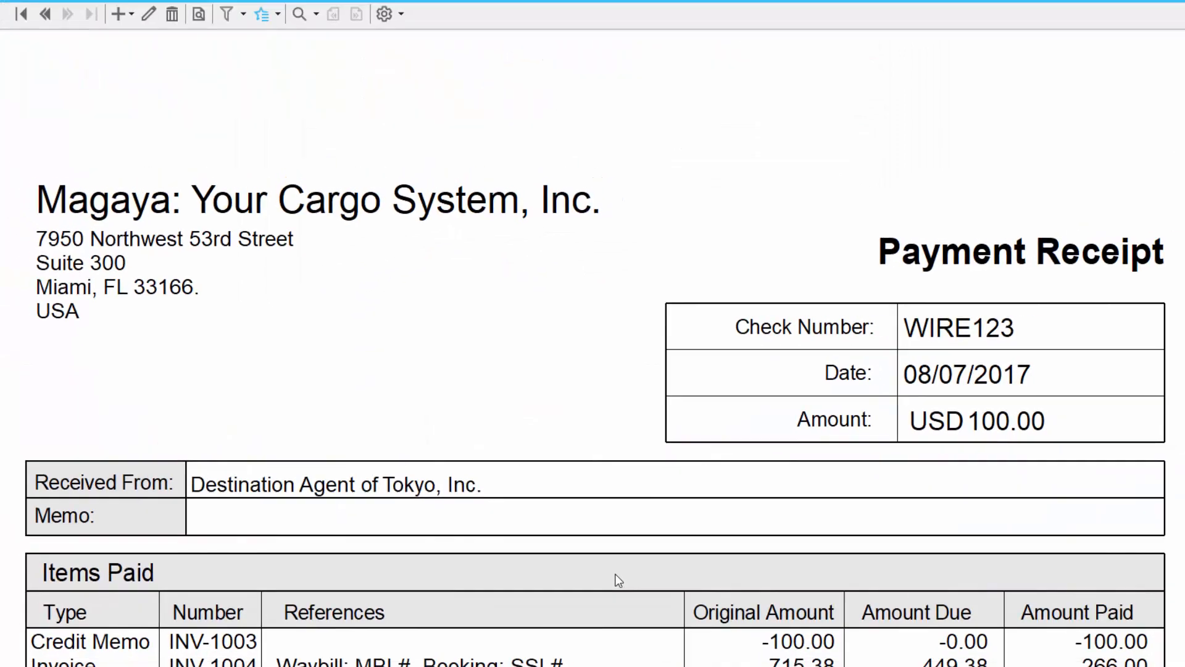
Step: Check the Undeposited Funds balance in the Chart of Accounts
left_click(314, 29)
left_click(370, 68)
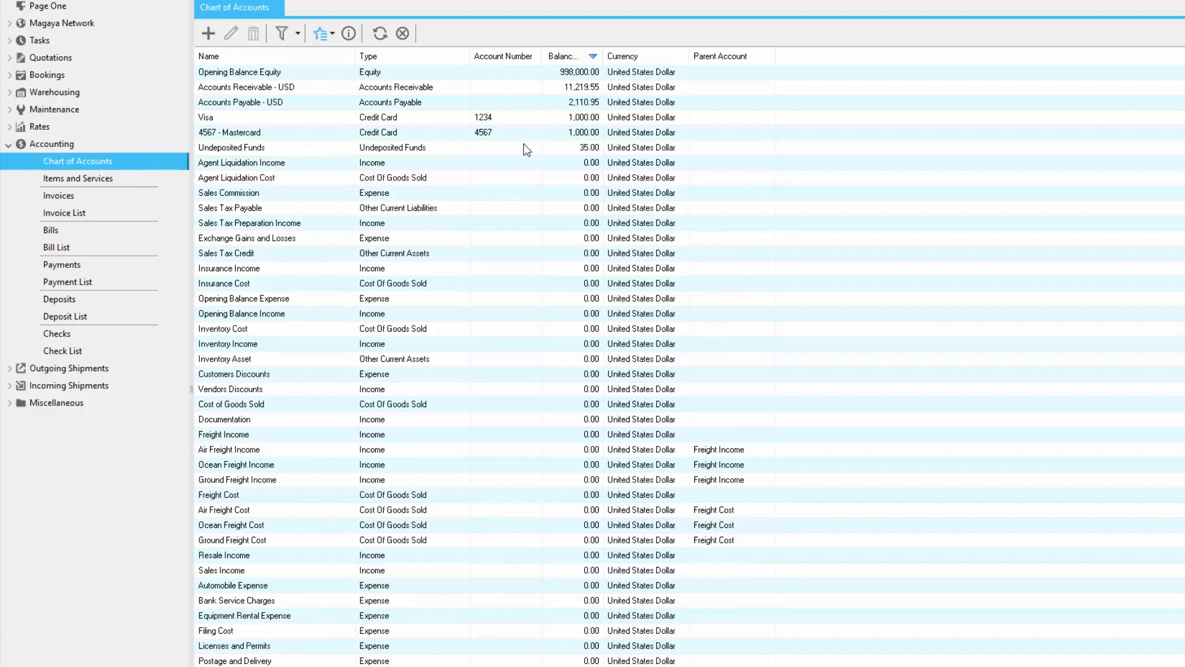
left_click(549, 149)
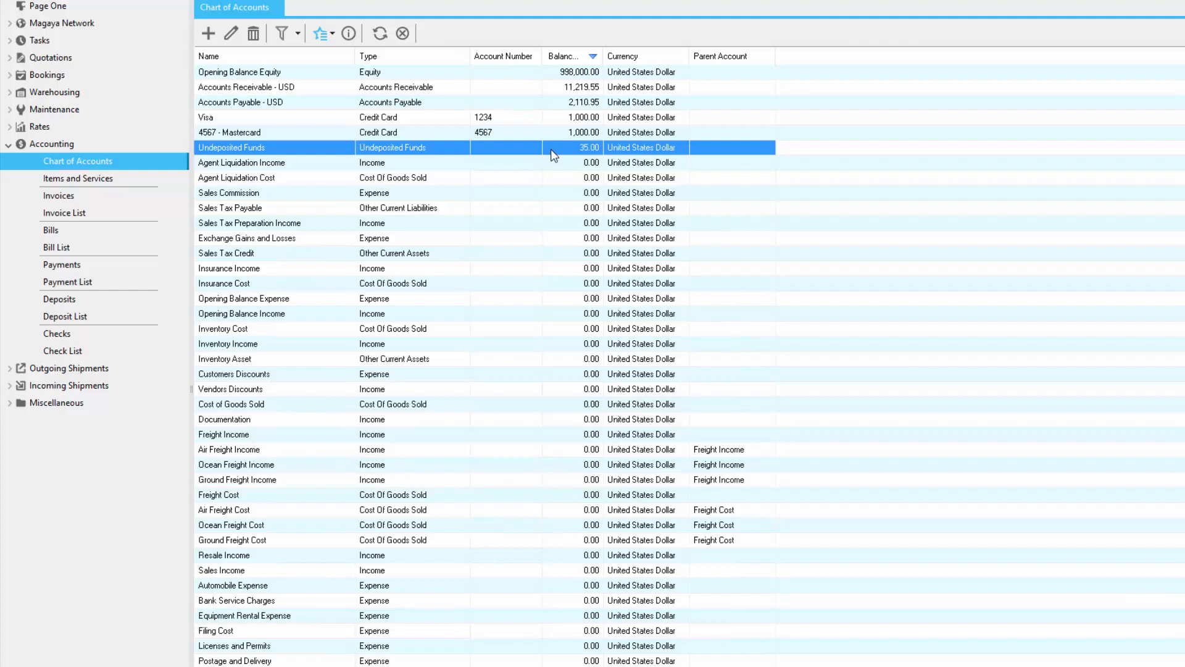
Step: Review the options for adding a deposit in both Deposits and the Deposit List
left_click(96, 302)
left_click(327, 34)
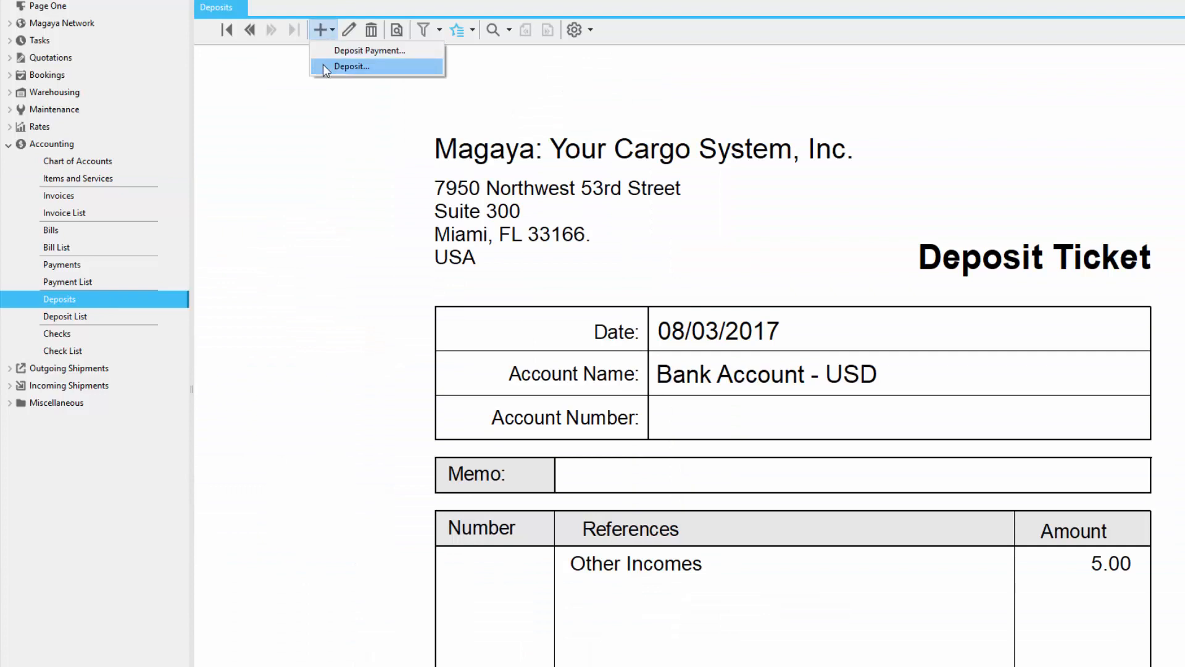
left_click(123, 317)
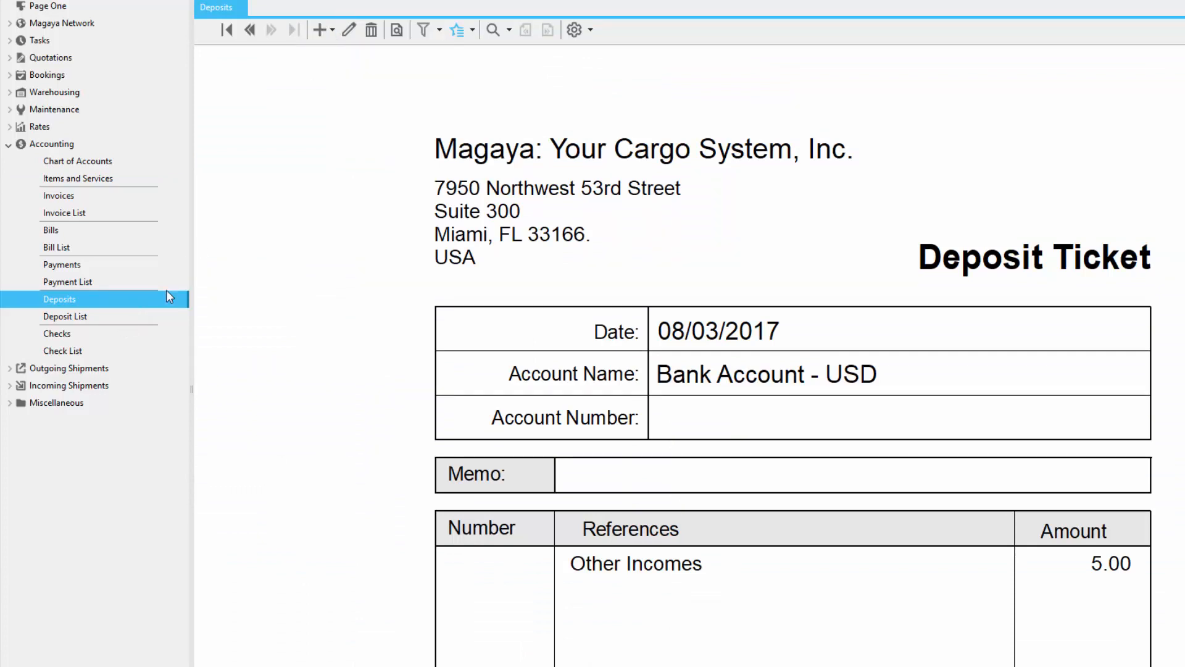
left_click(210, 33)
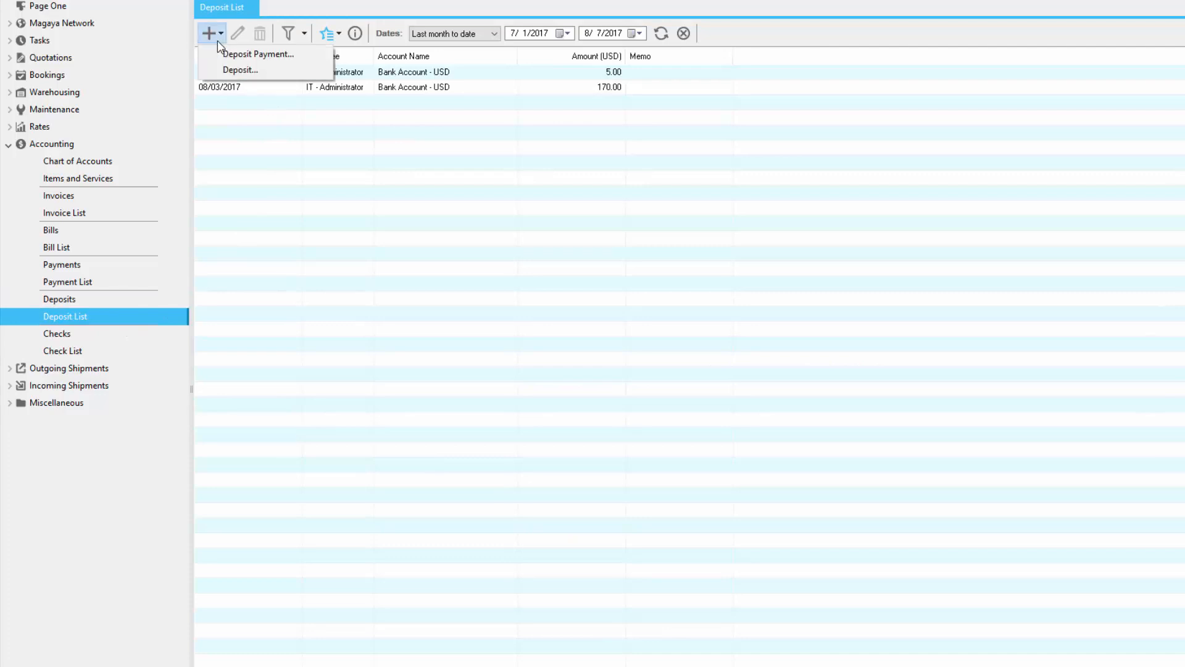
Step: Create a payment deposit in Deposits that puts the CHK123 payment from Consignee of Tokyo, Inc. into Bank Account - USD
left_click(101, 301)
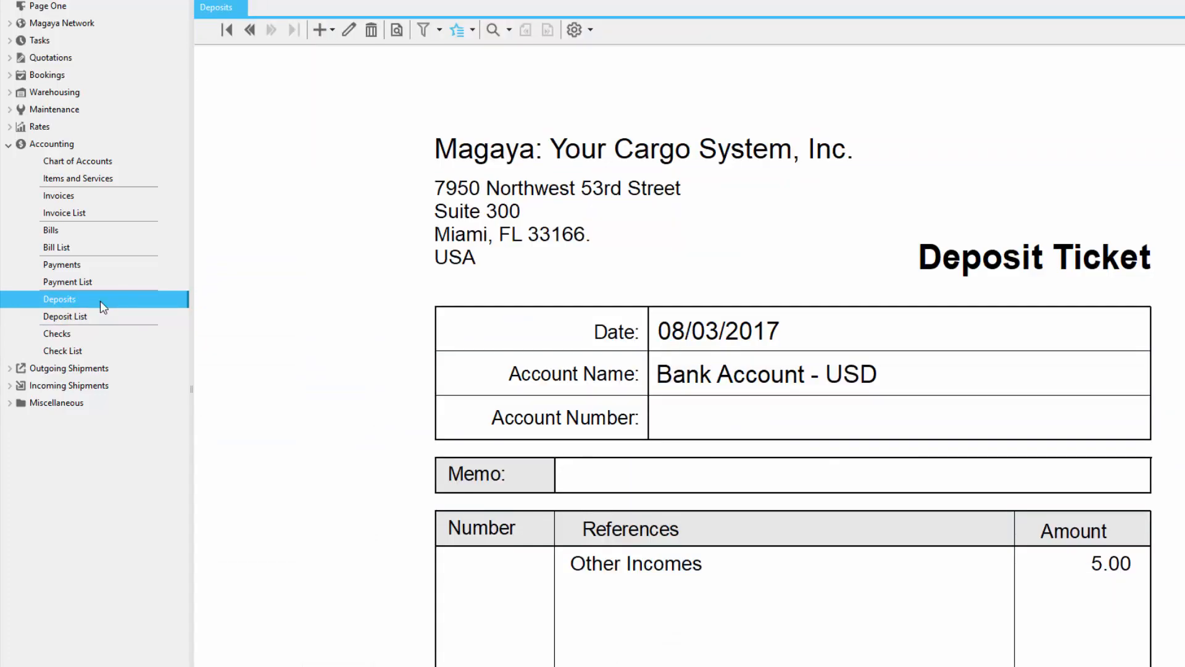
left_click(332, 30)
left_click(329, 55)
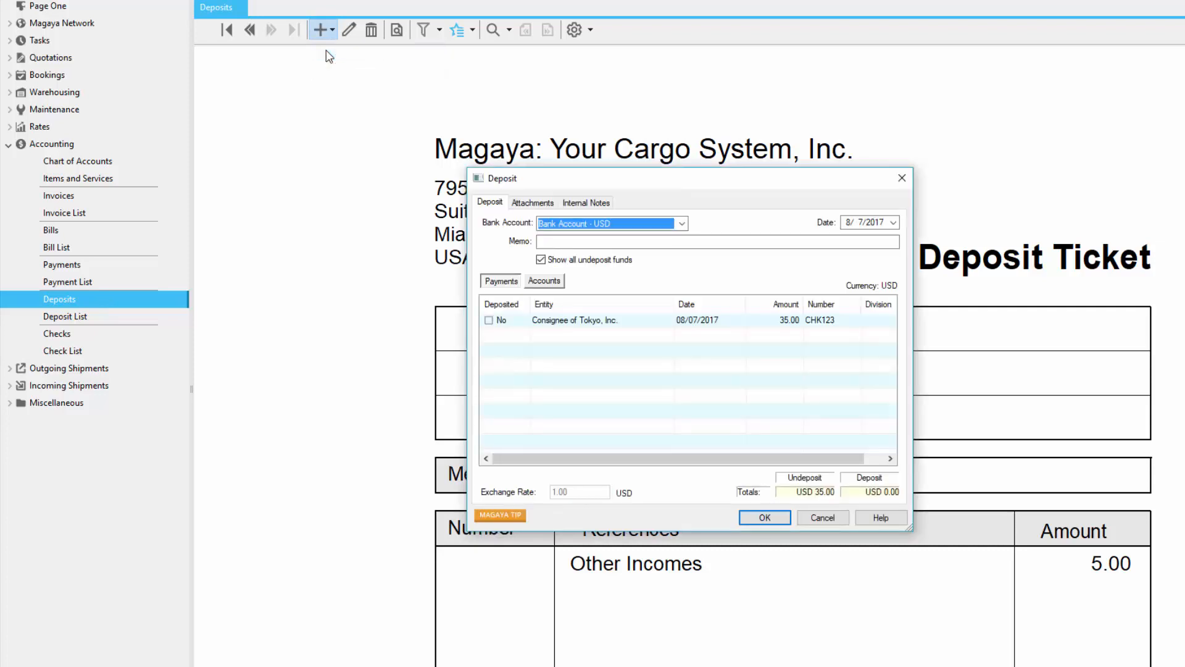
left_click(682, 223)
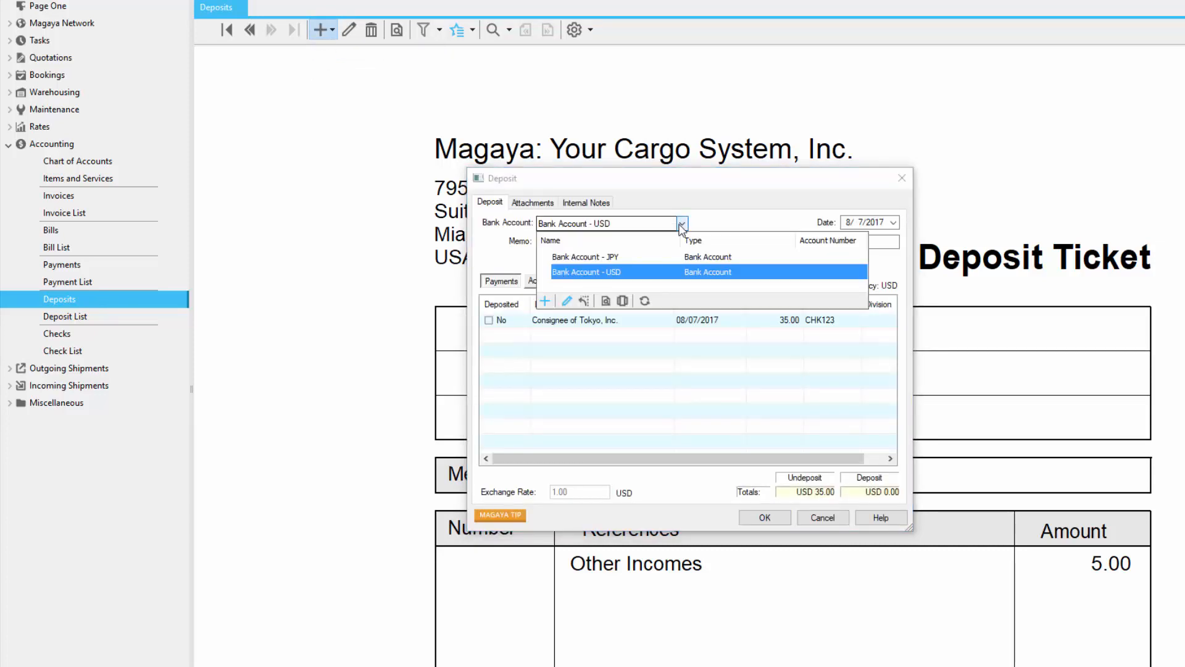
left_click(681, 225)
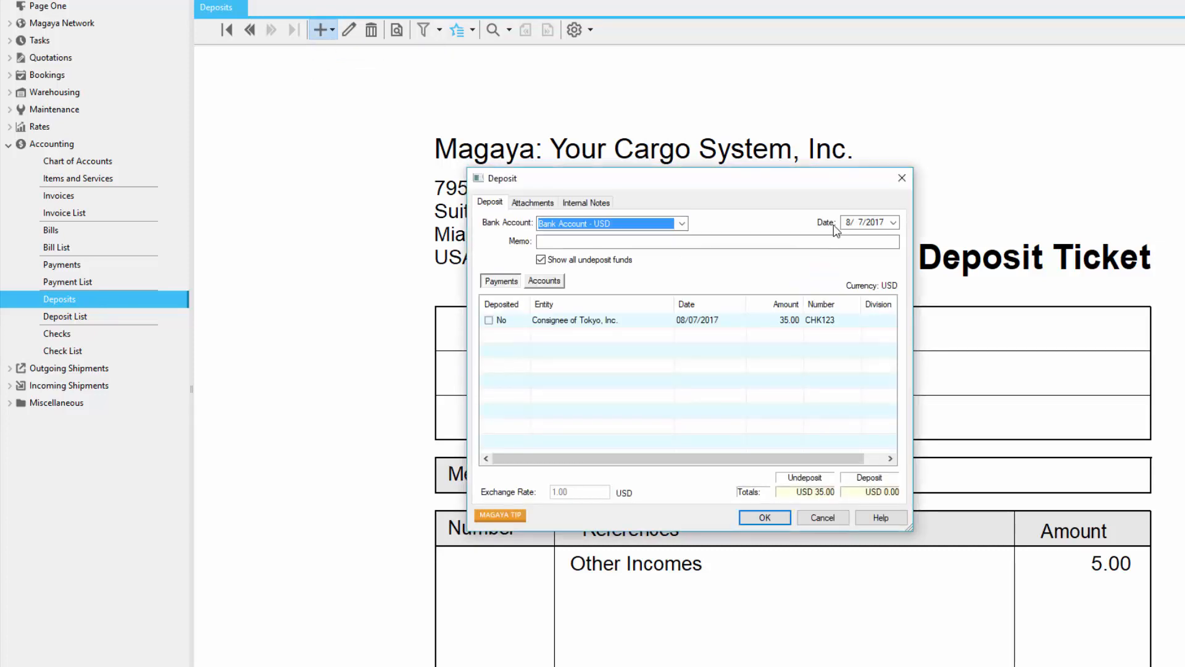
left_click(489, 320)
left_click(768, 520)
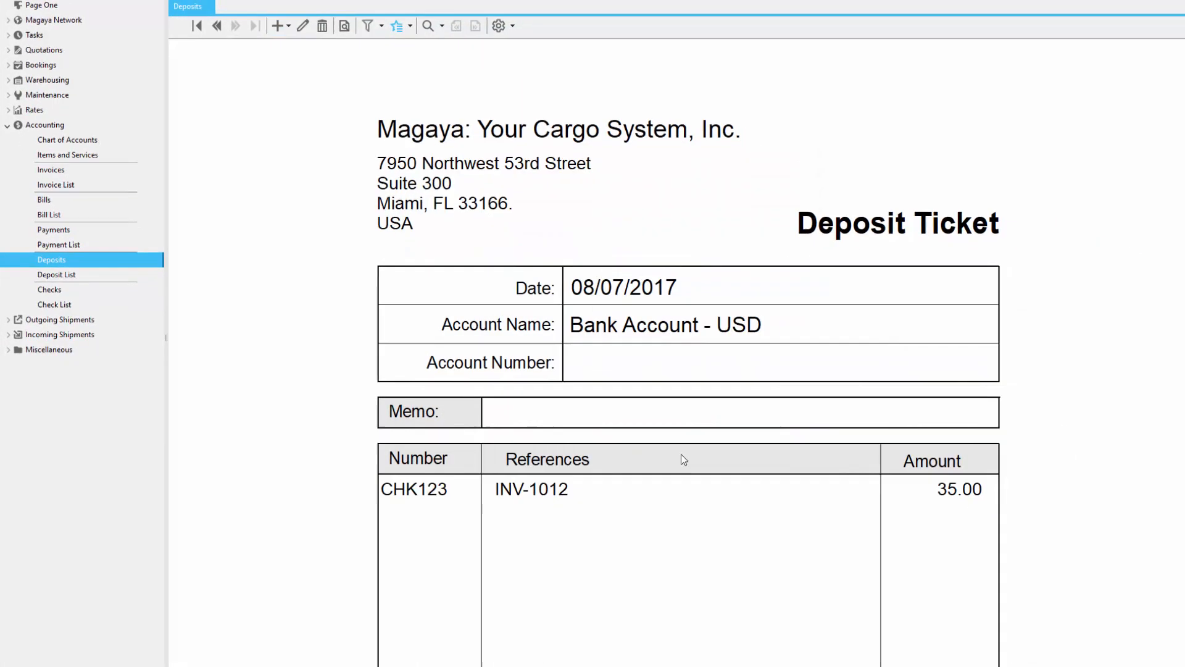
Step: Refresh the Chart of Accounts and examine the transaction listing of Bank Account - USD for the new deposit
left_click(75, 137)
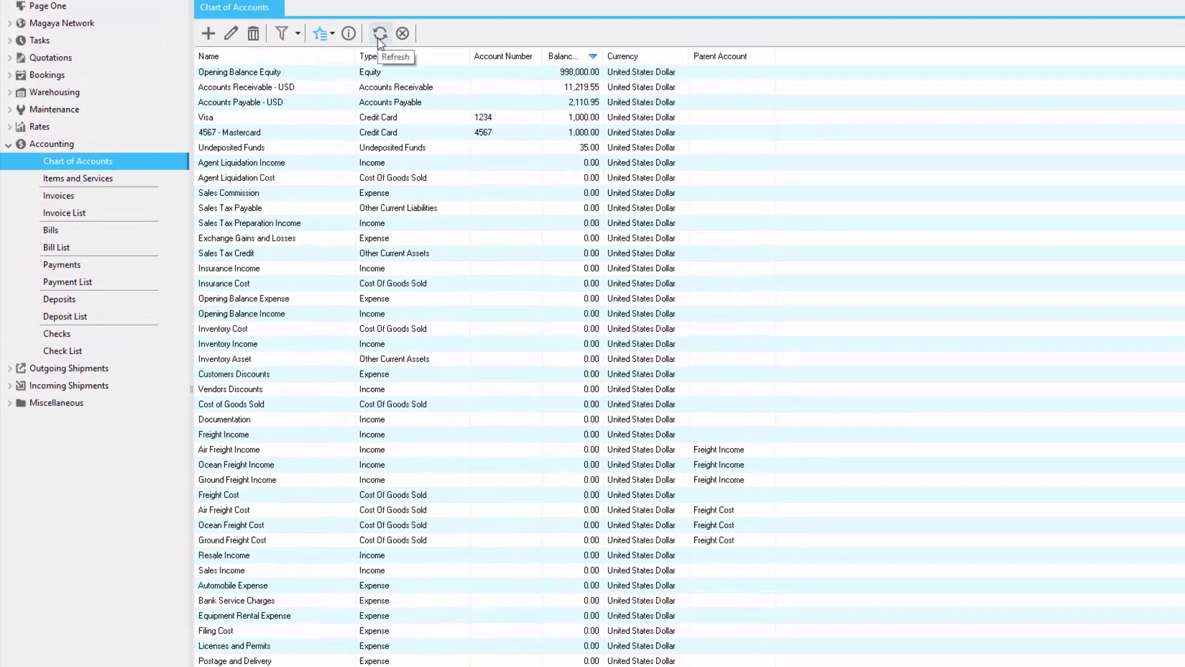
left_click(380, 33)
left_click(306, 258)
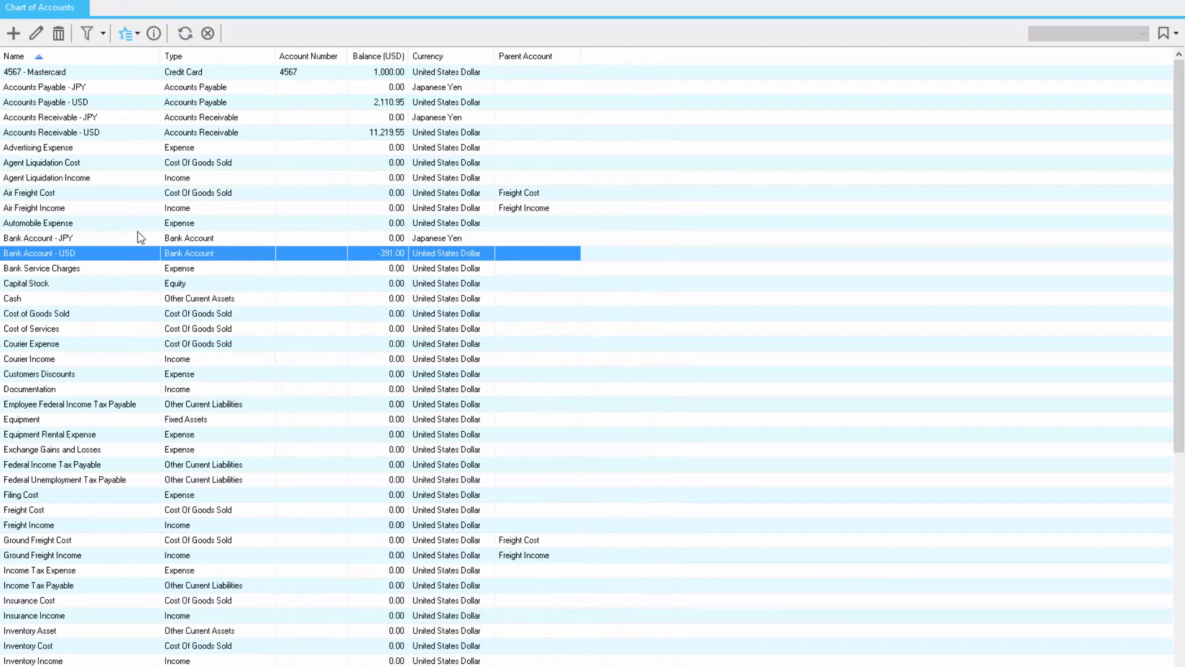
left_click(160, 38)
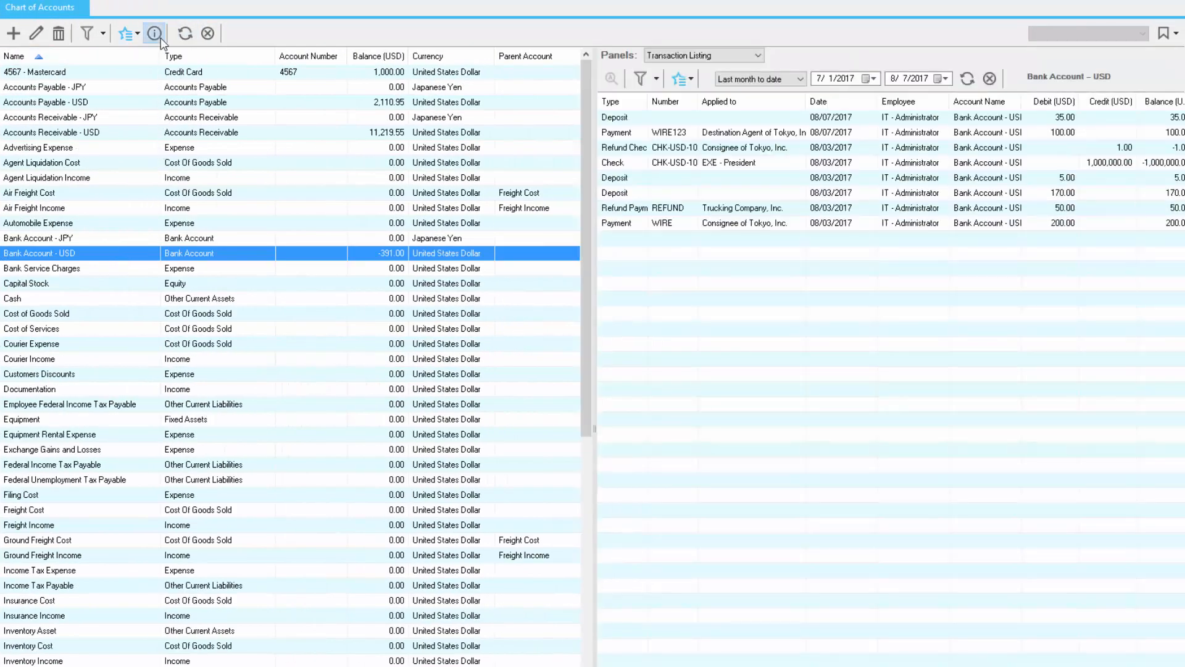
left_click(654, 122)
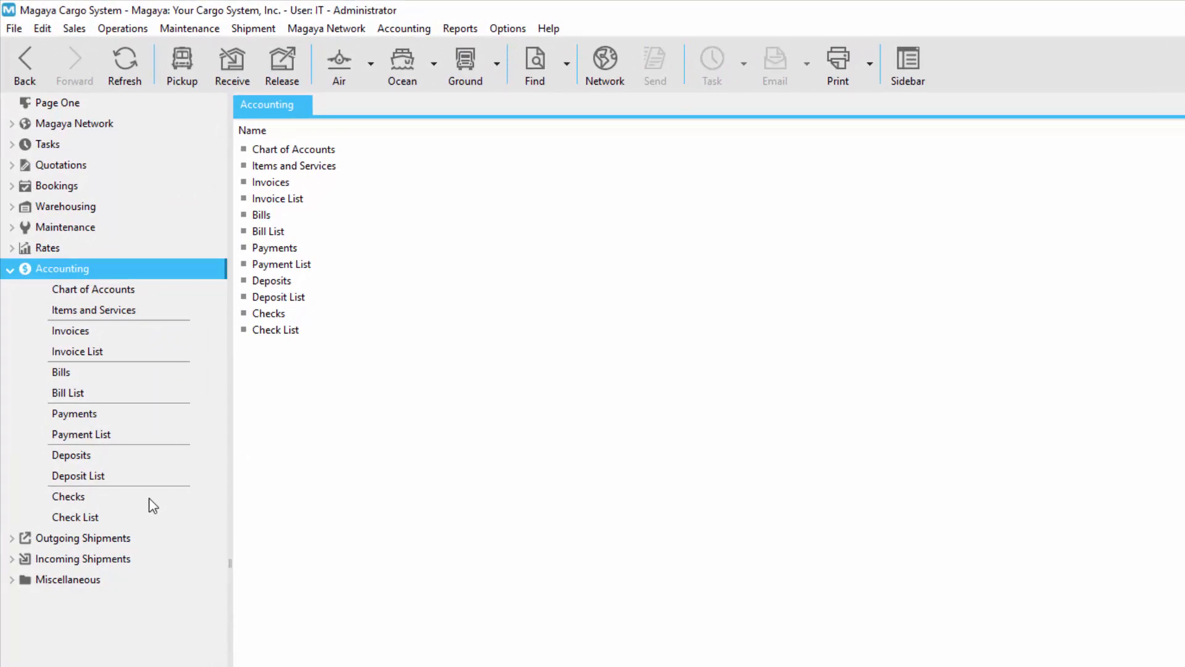
Step: Review the options for adding a bill or bill credit in both Bills and the Bill List
left_click(99, 373)
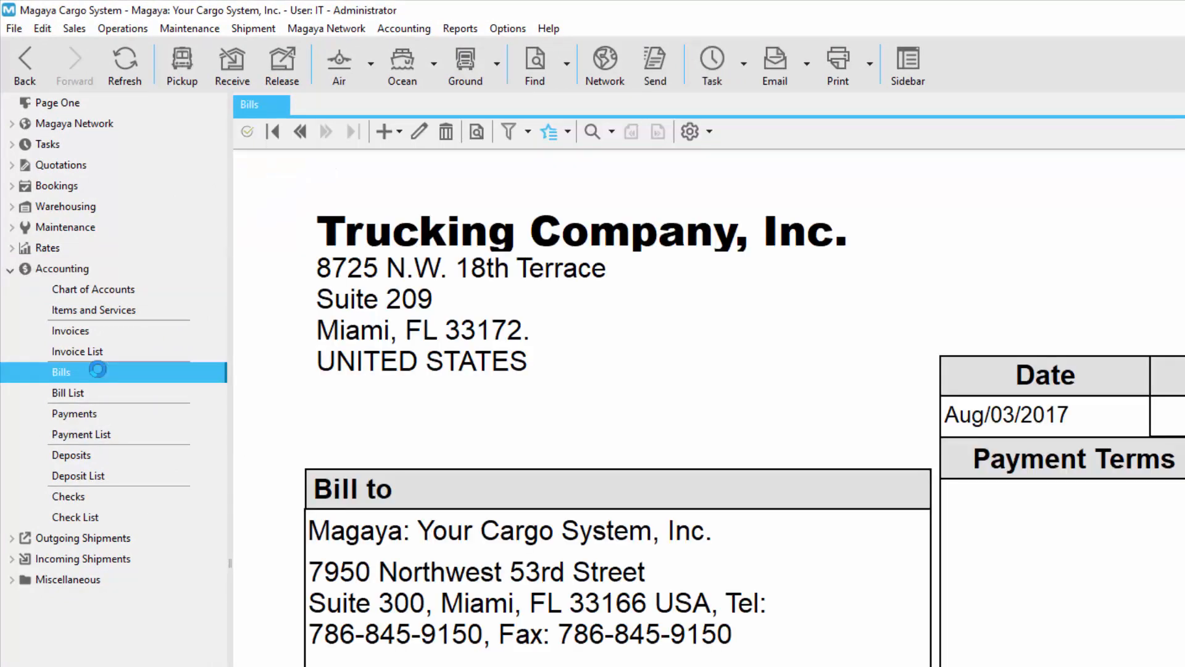
left_click(393, 132)
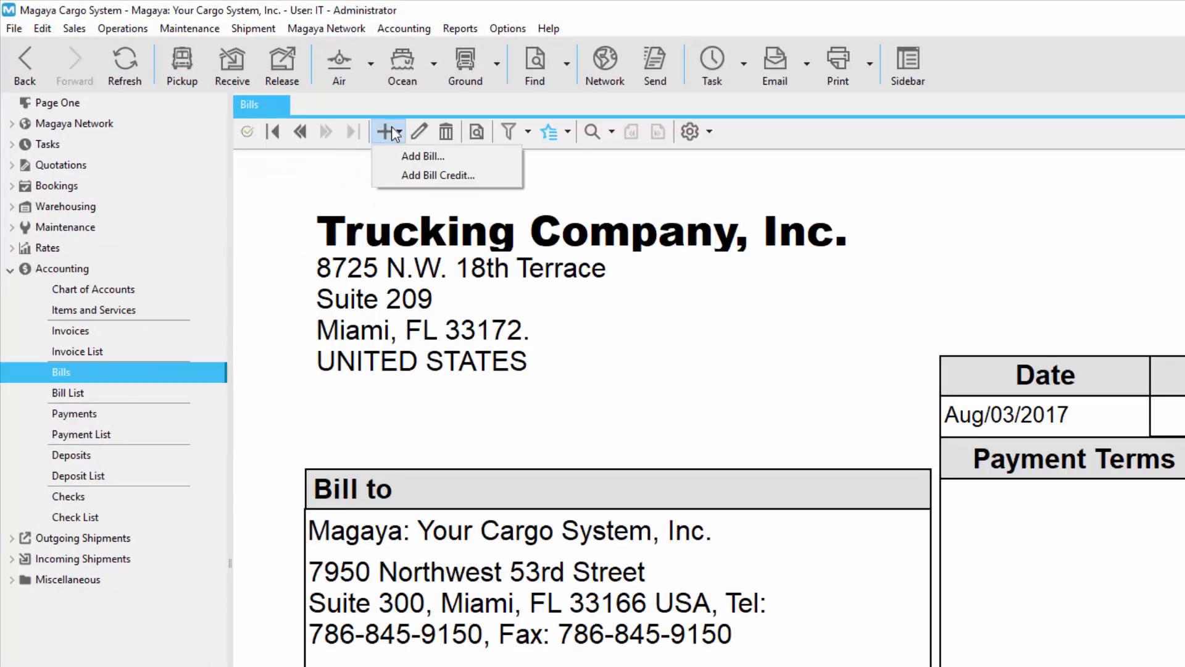
left_click(106, 390)
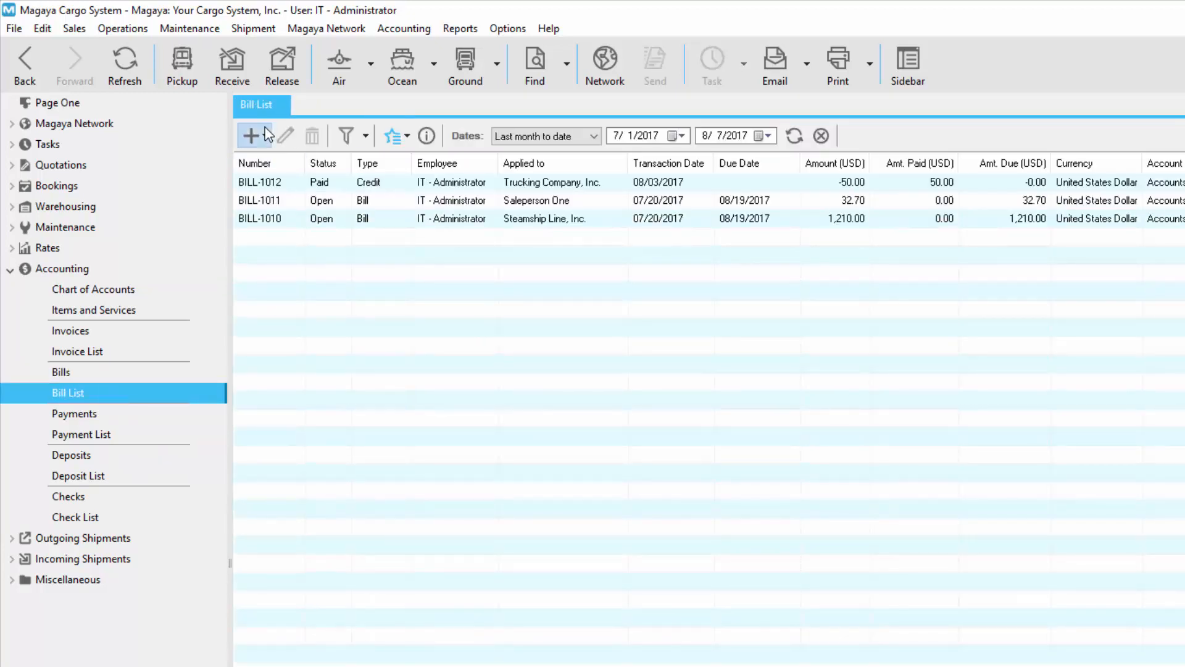
left_click(253, 135)
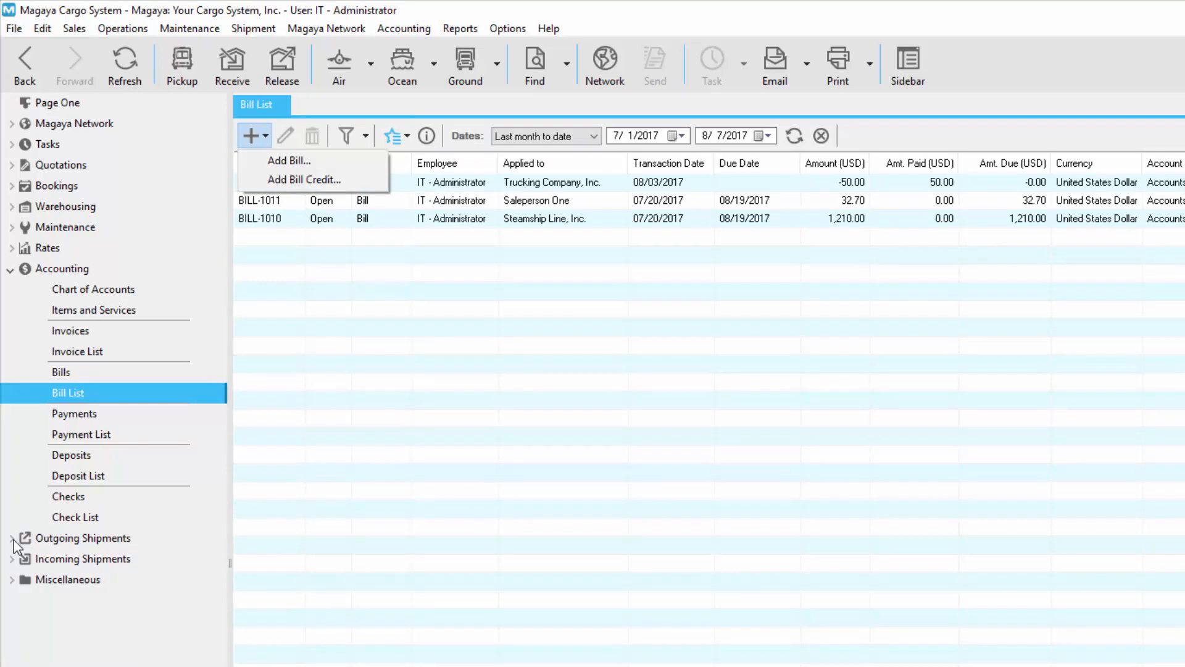
Step: Open the transaction listing of outgoing ocean shipment OEH-1006 and review the transaction types that can be added
left_click(12, 537)
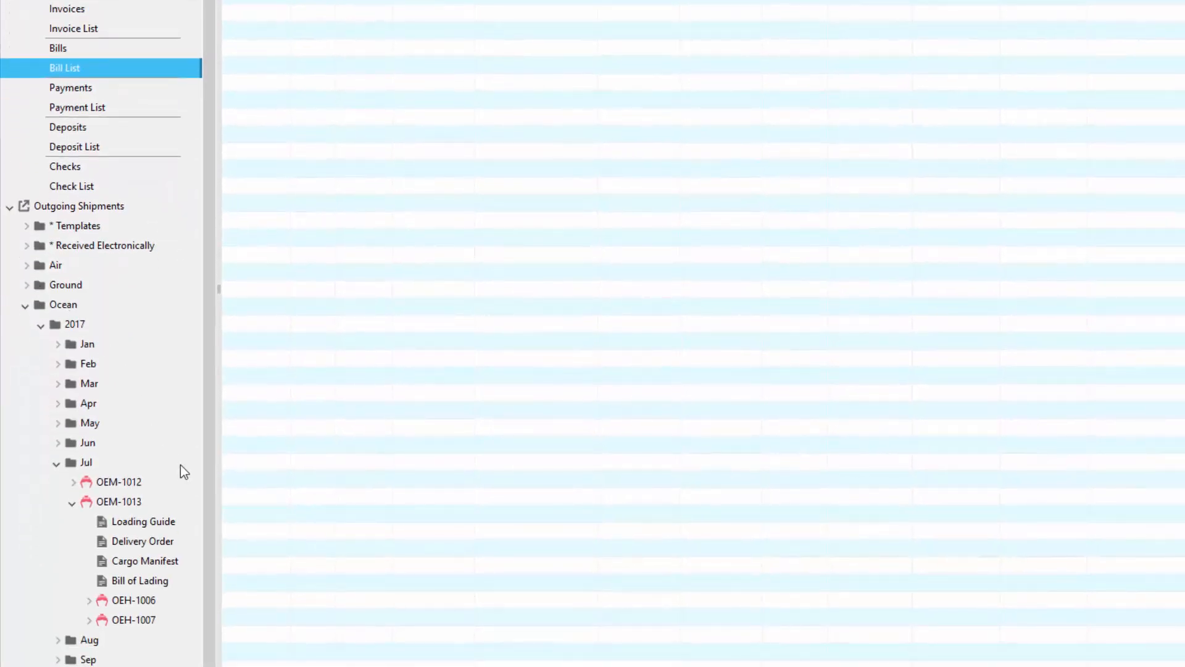
left_click(172, 600)
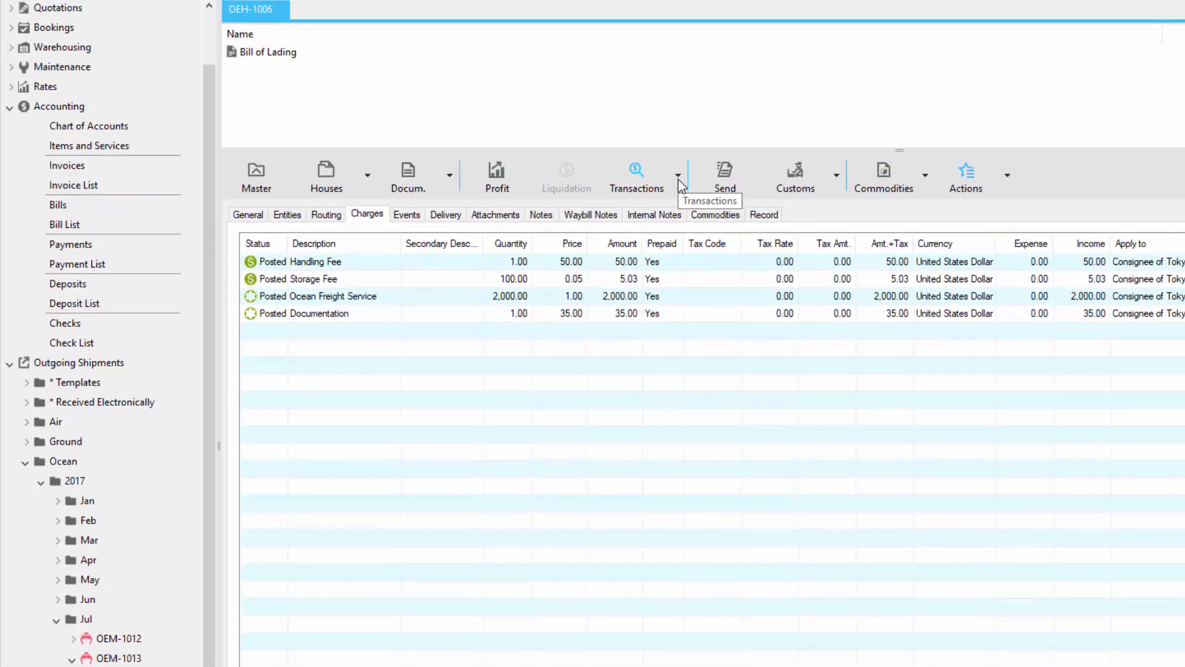
left_click(679, 179)
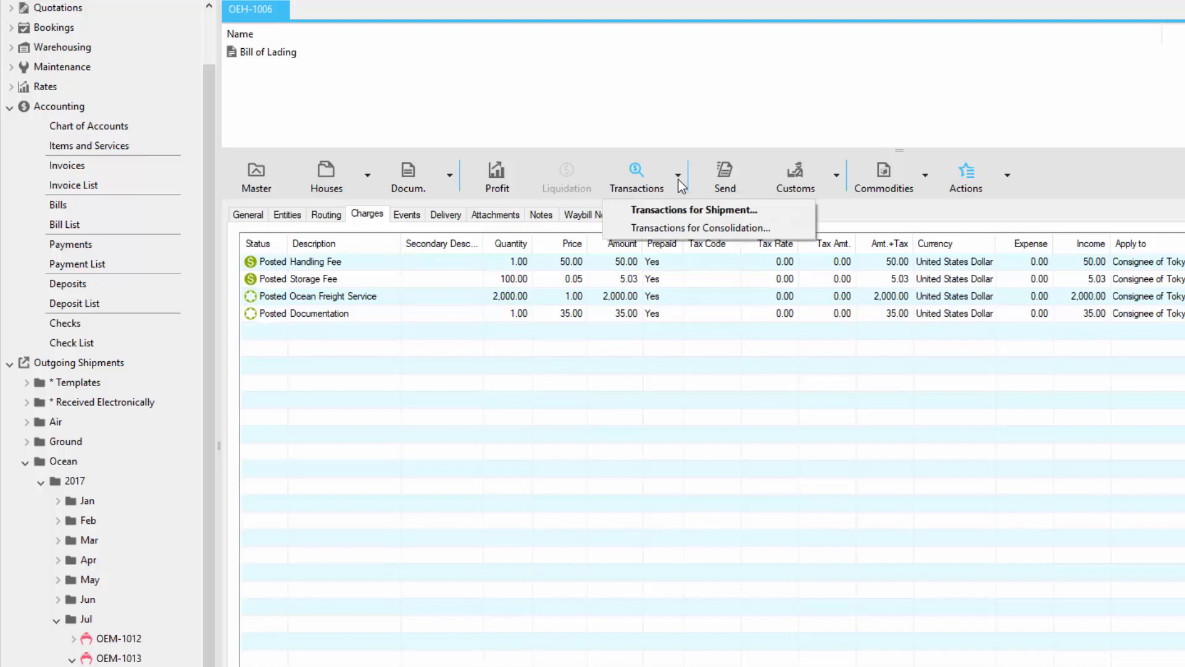
left_click(801, 216)
left_click(252, 38)
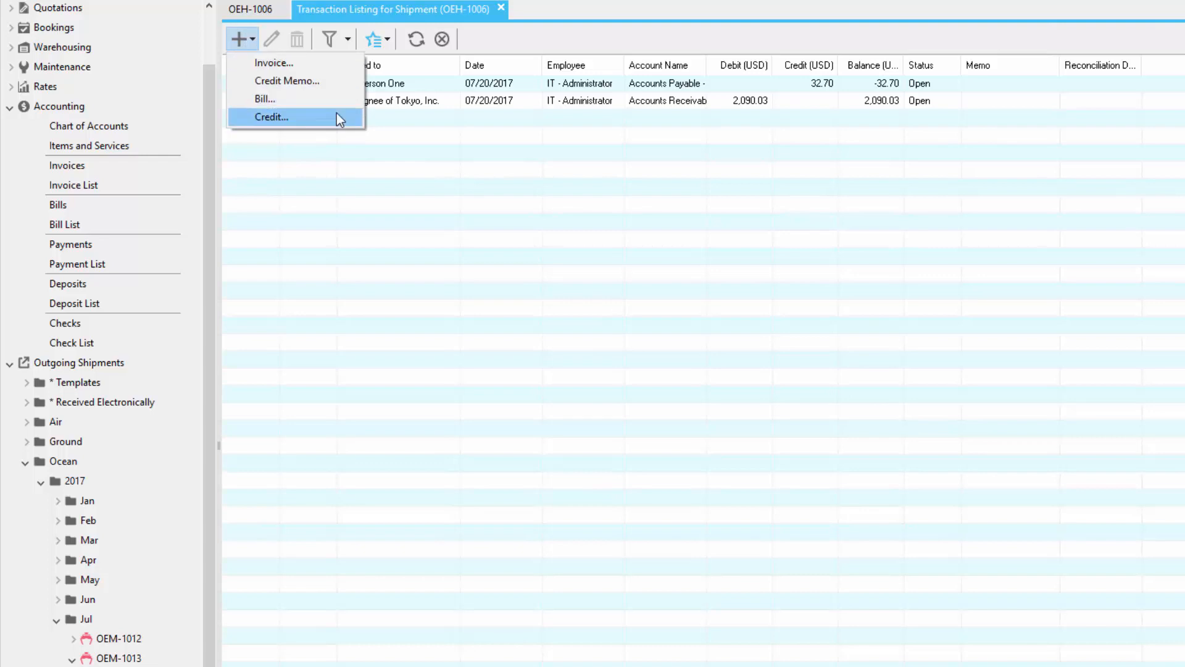
Step: Review how to link an existing transaction to shipment OEH-1006, picking BILL-1001 among the linkable transactions
left_click(383, 43)
left_click(383, 41)
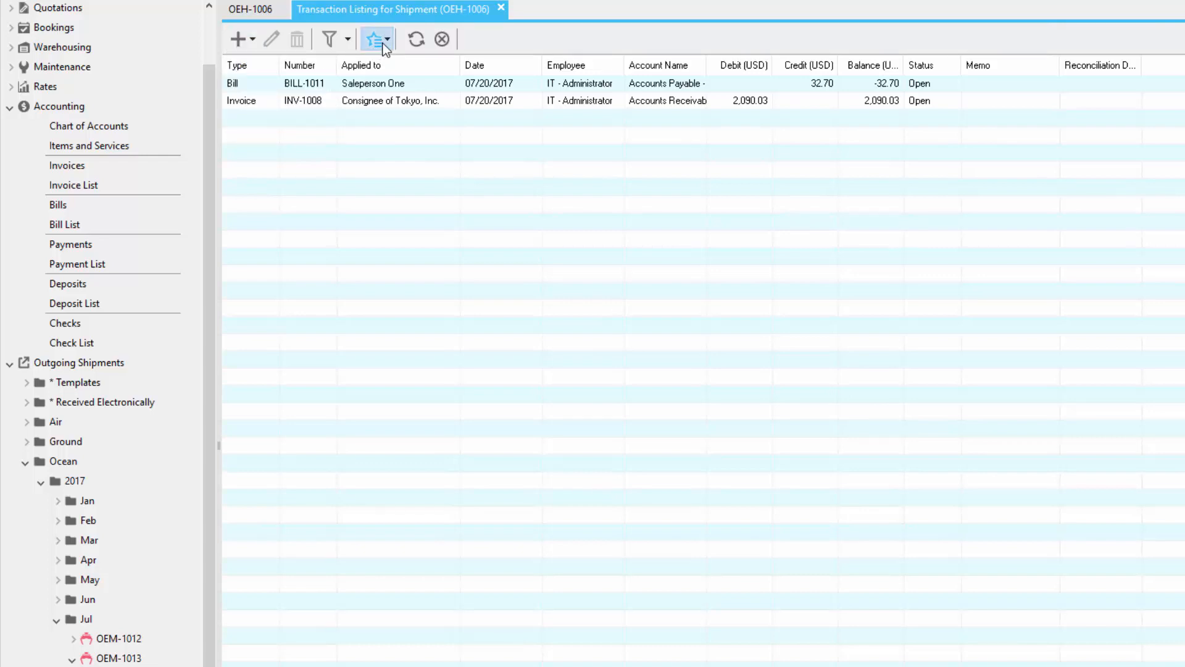
left_click(454, 158)
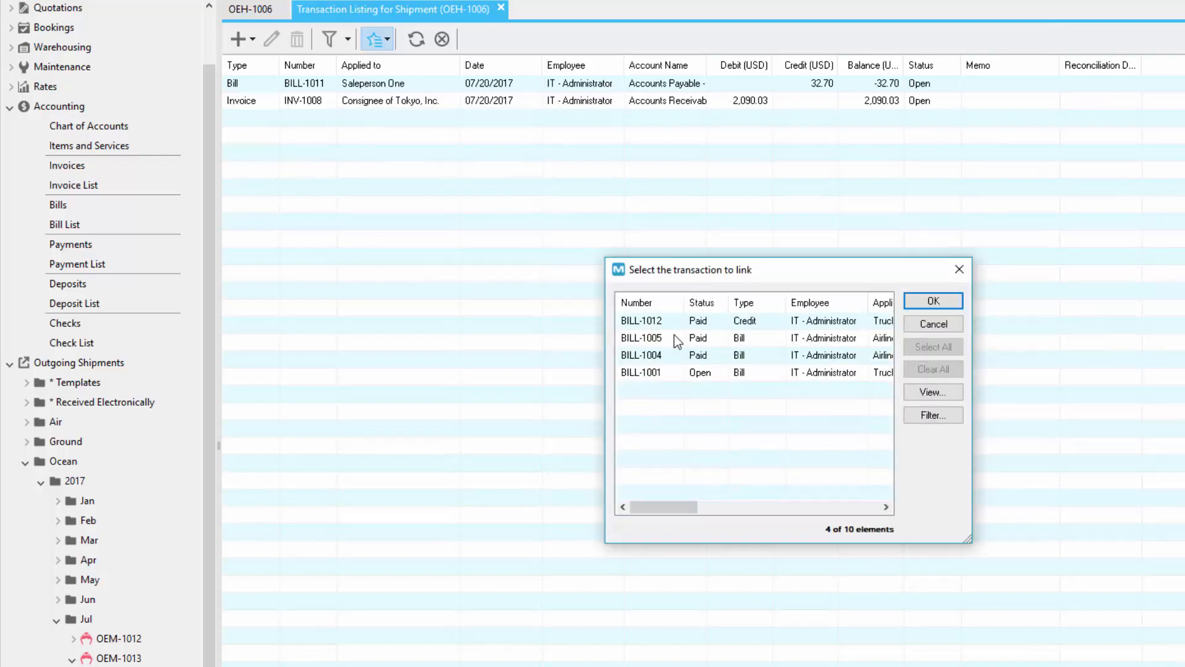
left_click(673, 374)
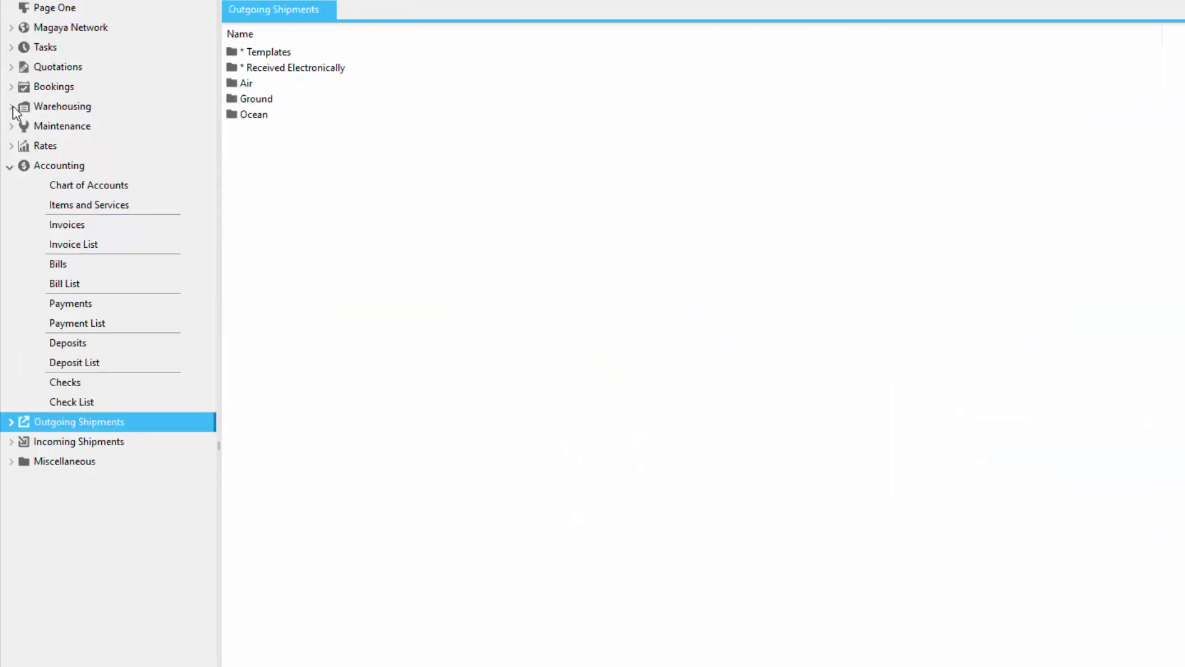
Step: Open the transaction listing of warehouse receipt WR-1005 and review its options for adding transactions and its available actions
left_click(11, 108)
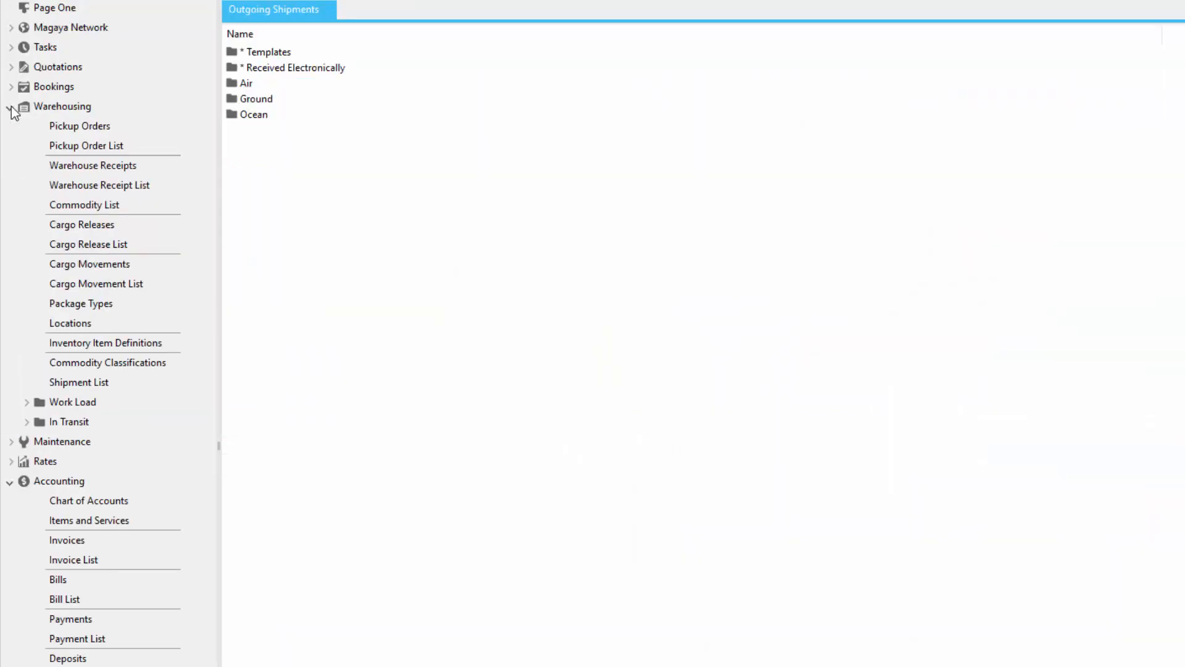
left_click(148, 168)
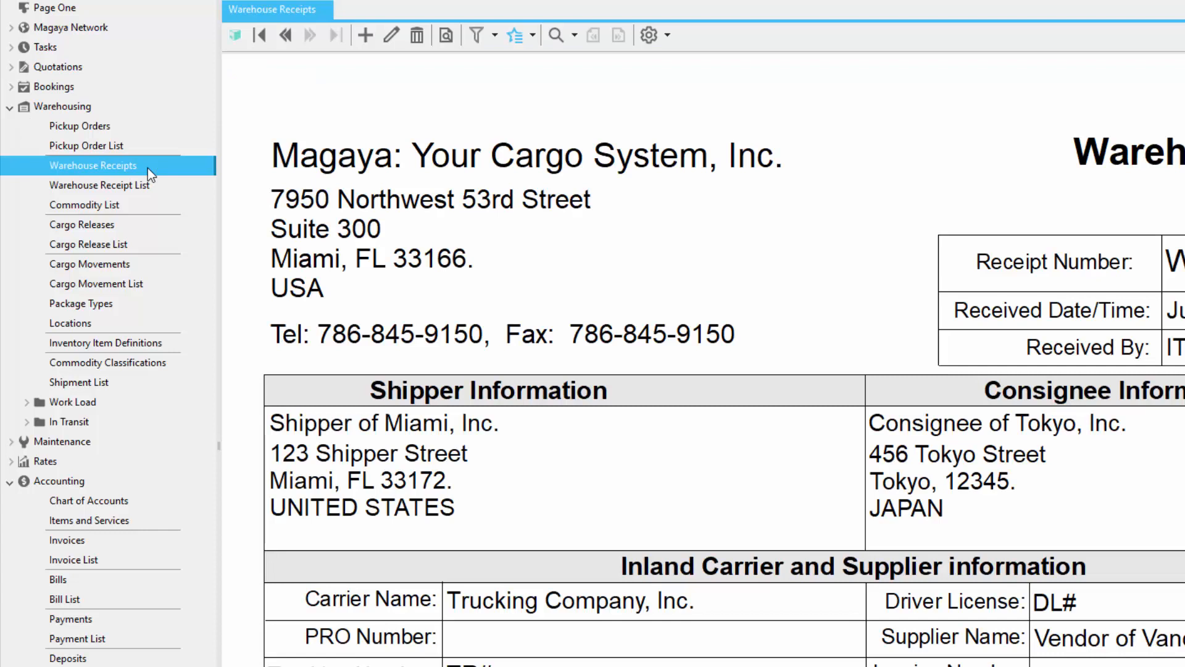
left_click(531, 36)
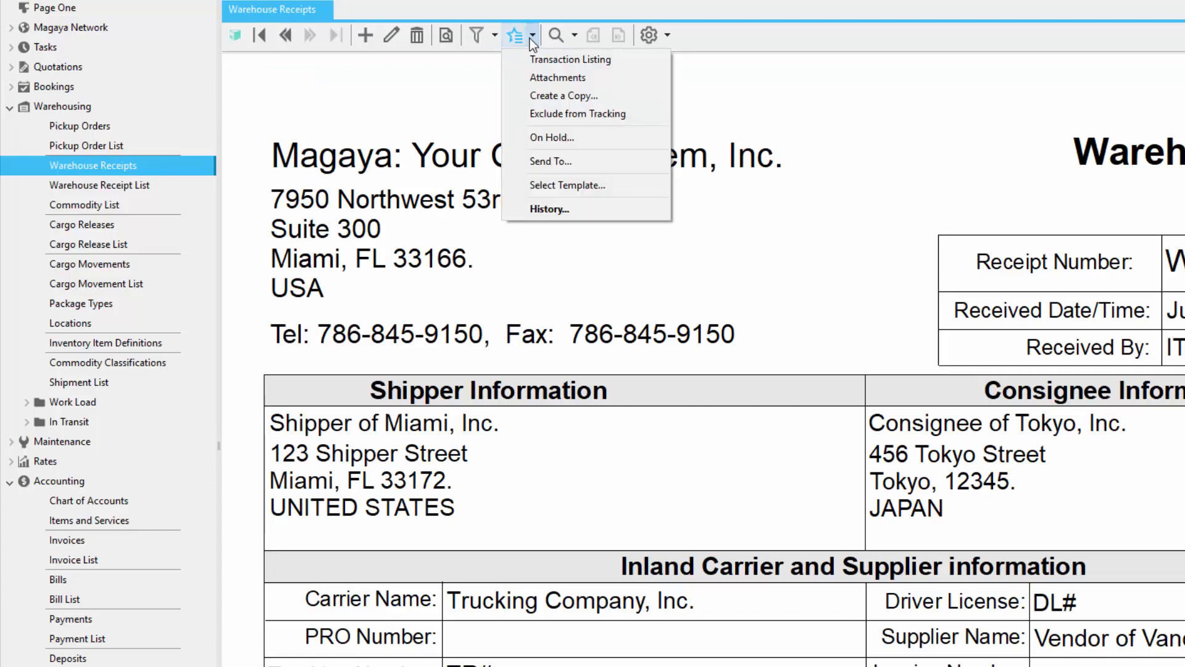
left_click(631, 57)
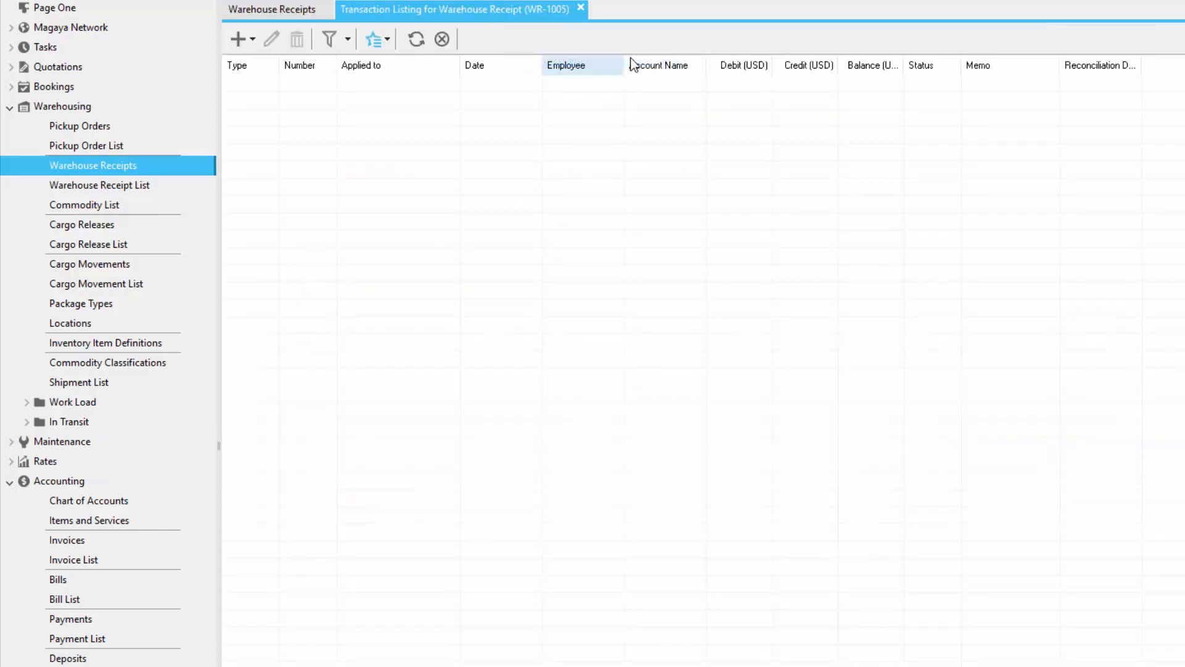
left_click(242, 39)
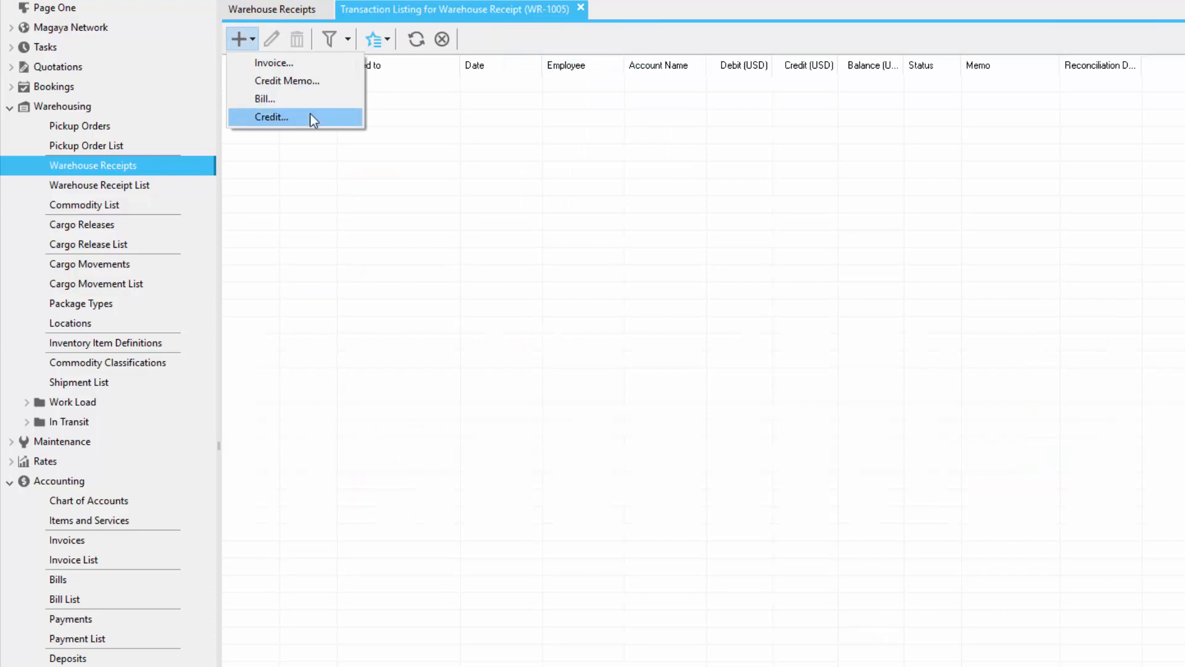
left_click(384, 38)
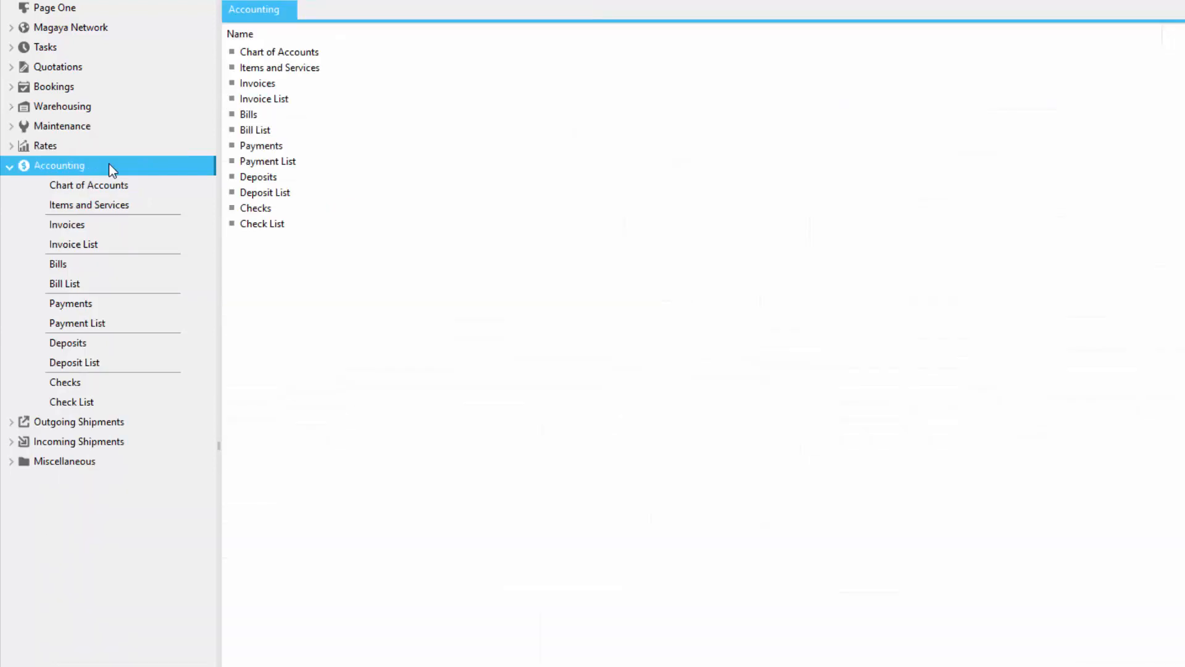
Step: Start a new bill in Bills and set its number to 123
left_click(108, 270)
left_click(381, 43)
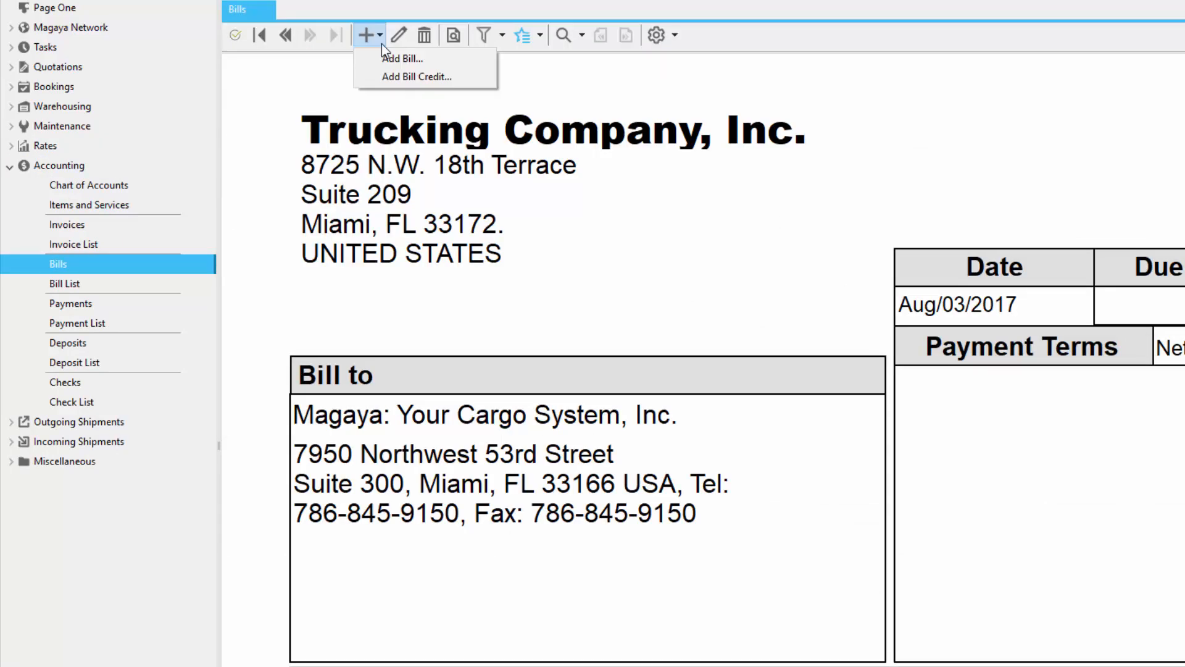
left_click(431, 61)
left_click(524, 197)
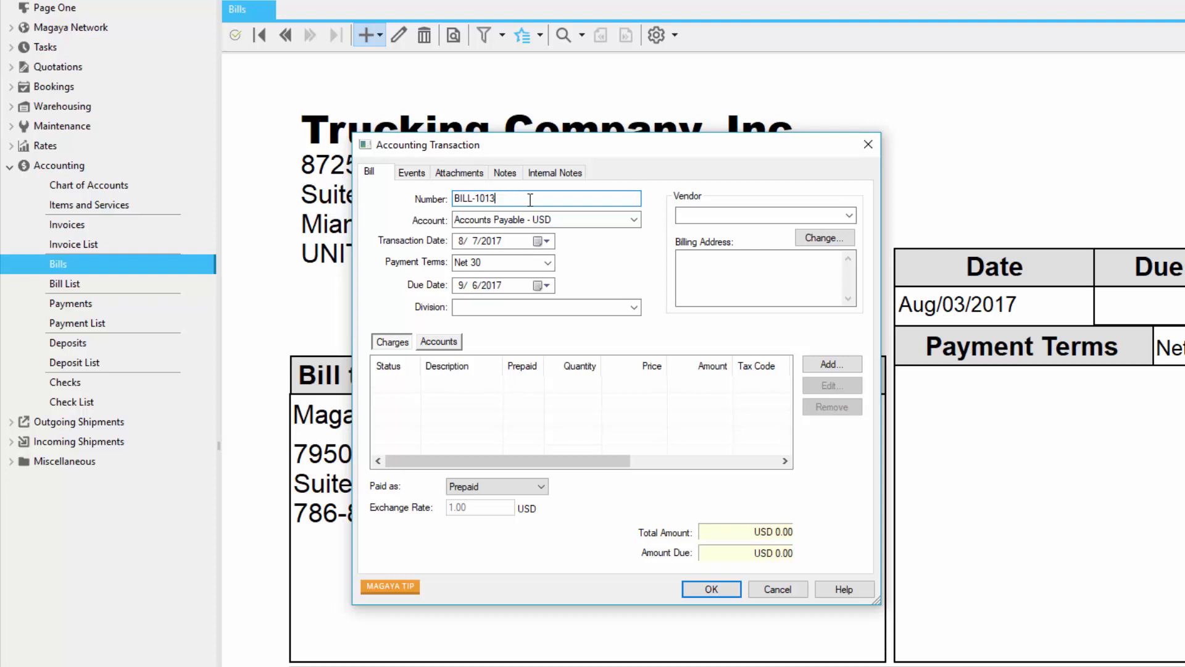
left_click_drag(530, 199, 338, 198)
type("123")
Step: Review the account and division choices for bill 123 and select Trucking Company, Inc. as the vendor
left_click(634, 220)
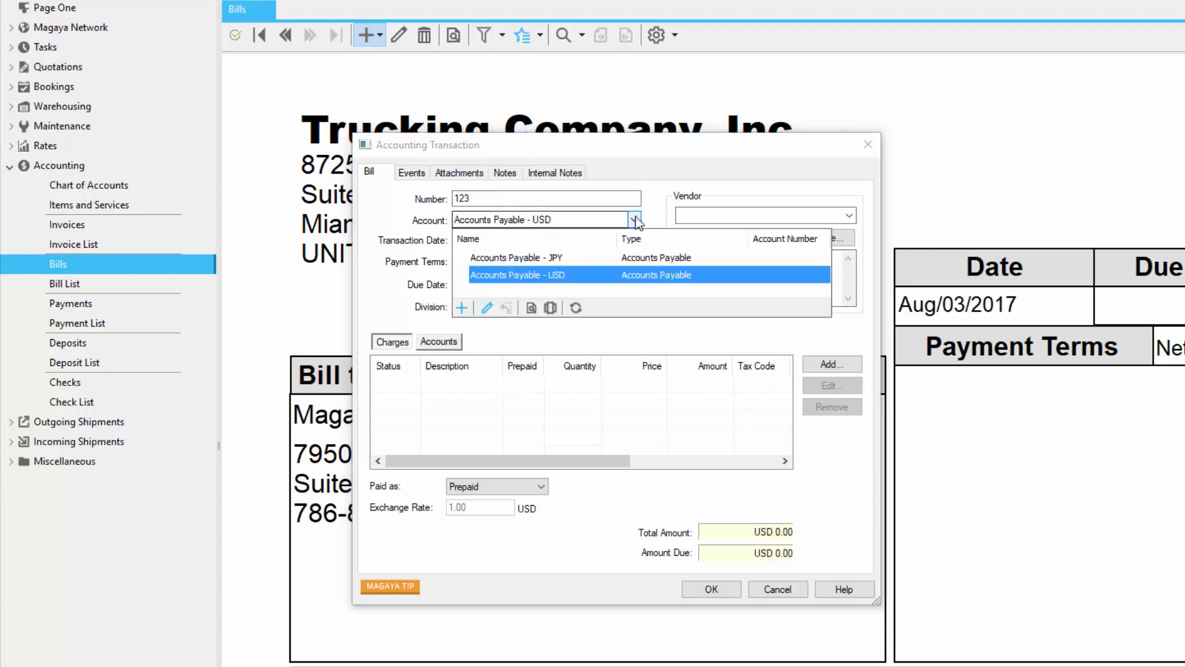
left_click(636, 219)
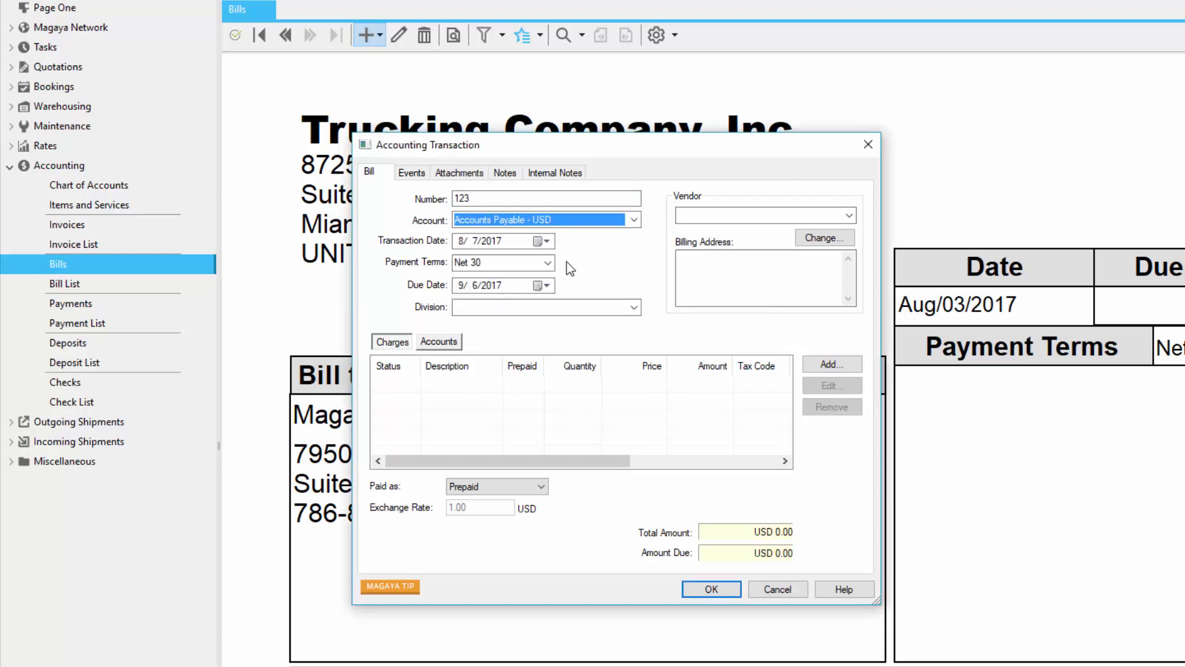
left_click(634, 307)
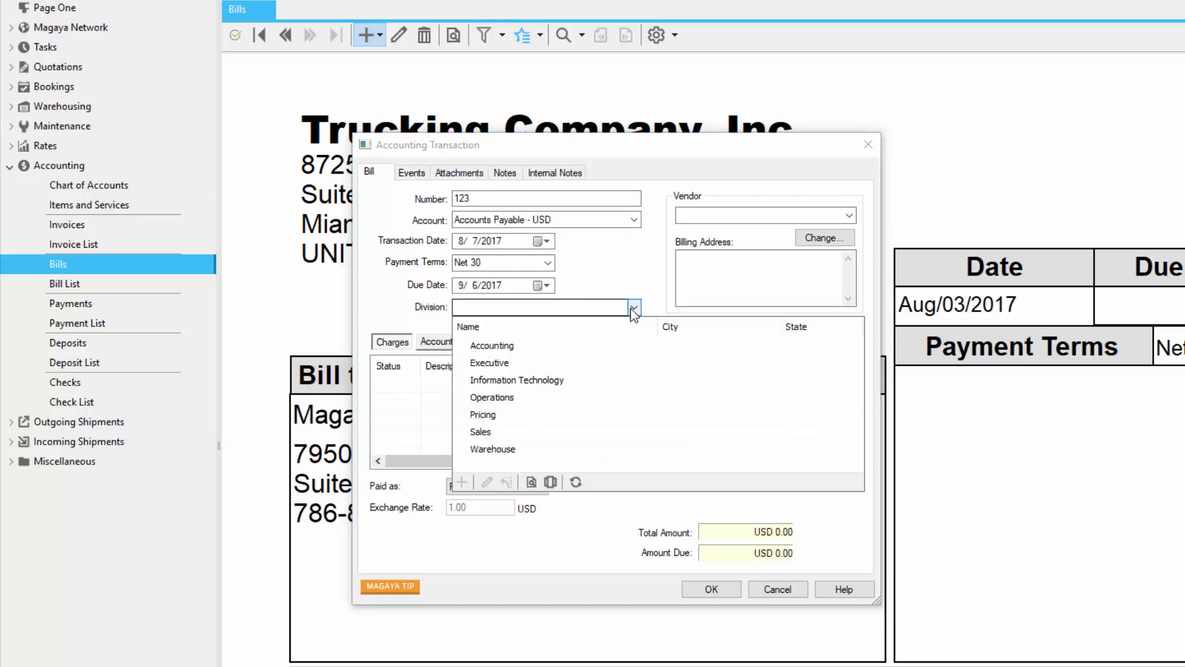
left_click(849, 215)
left_click(844, 458)
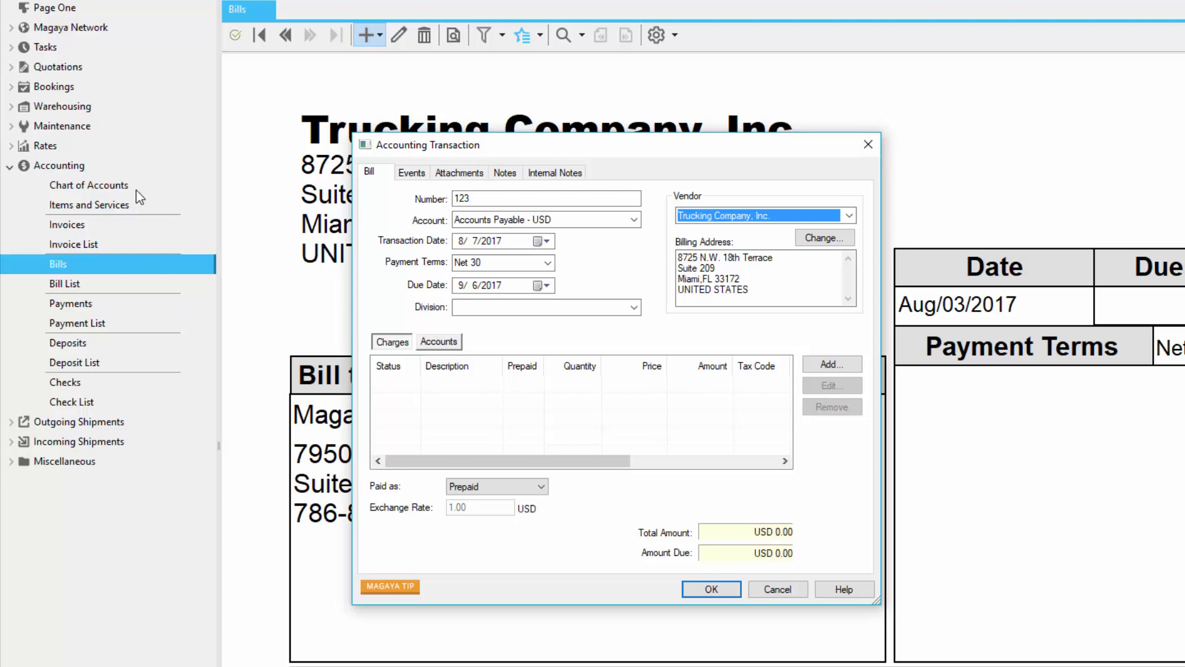
Step: Add an Inland Freight Cost charge with description MIA TO FLL, quantity 1 and price 50.00, and save the bill
left_click(860, 364)
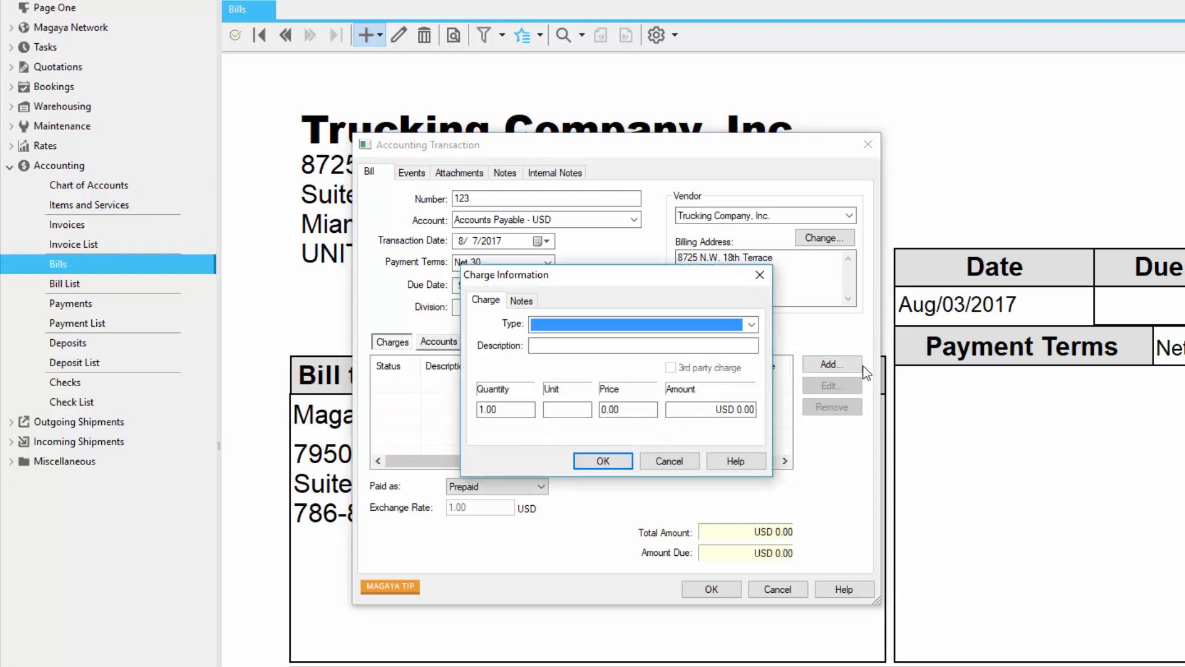
left_click(595, 349)
type("MIA TO FLL")
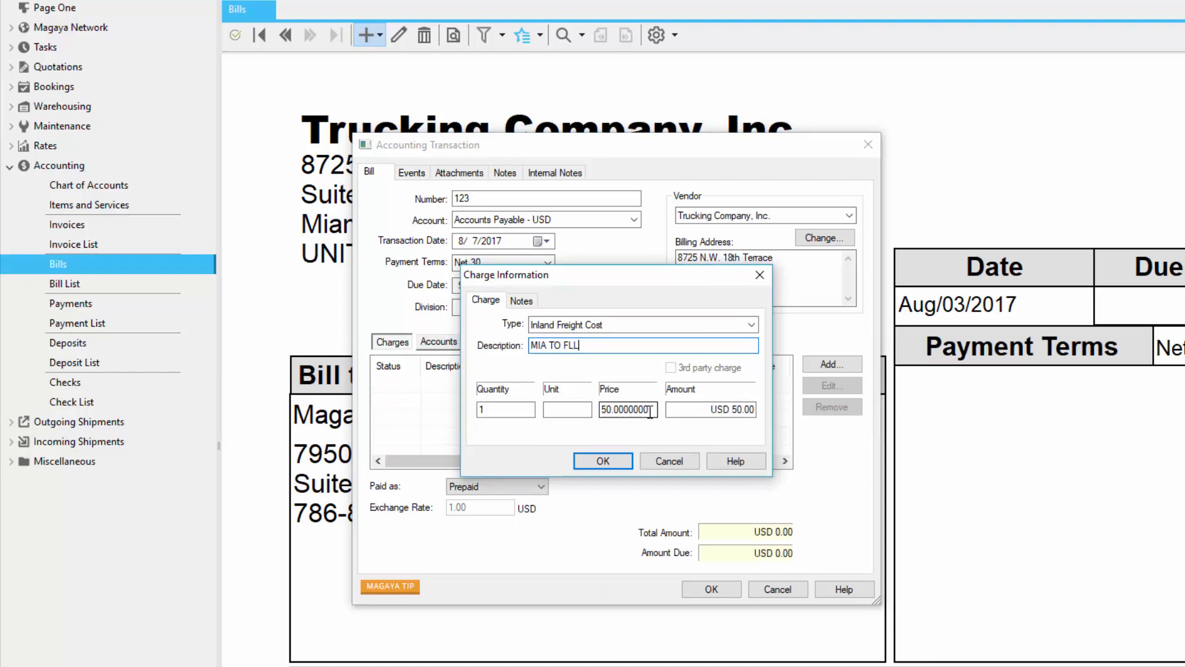
left_click(625, 459)
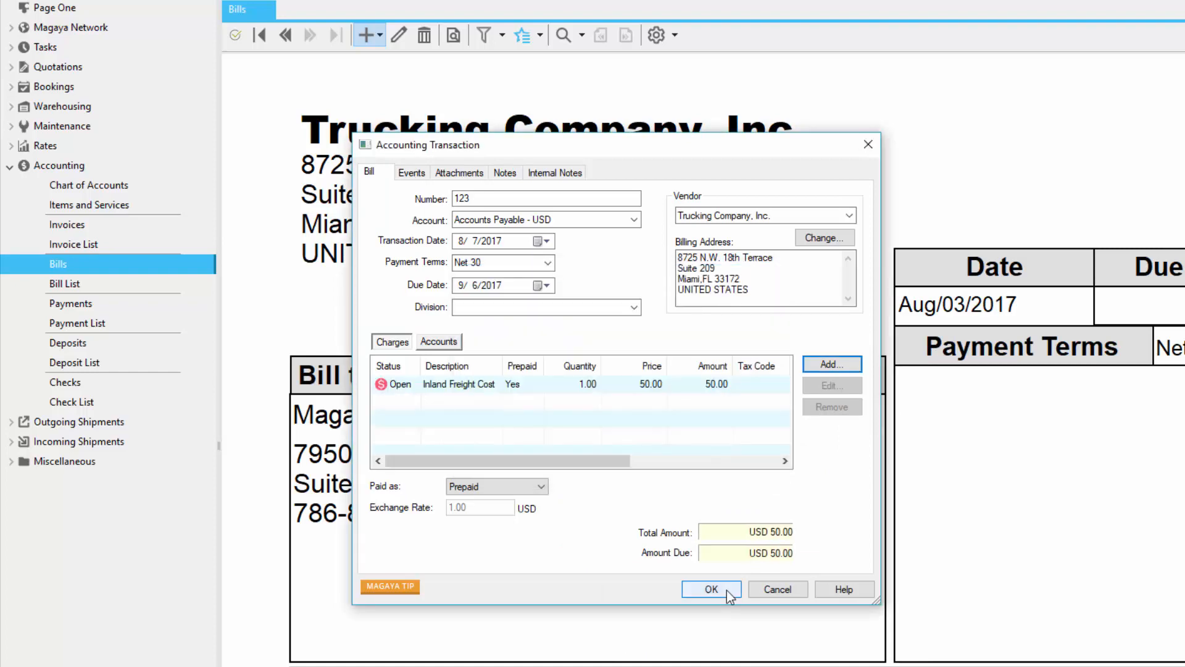
left_click(727, 590)
left_click(581, 35)
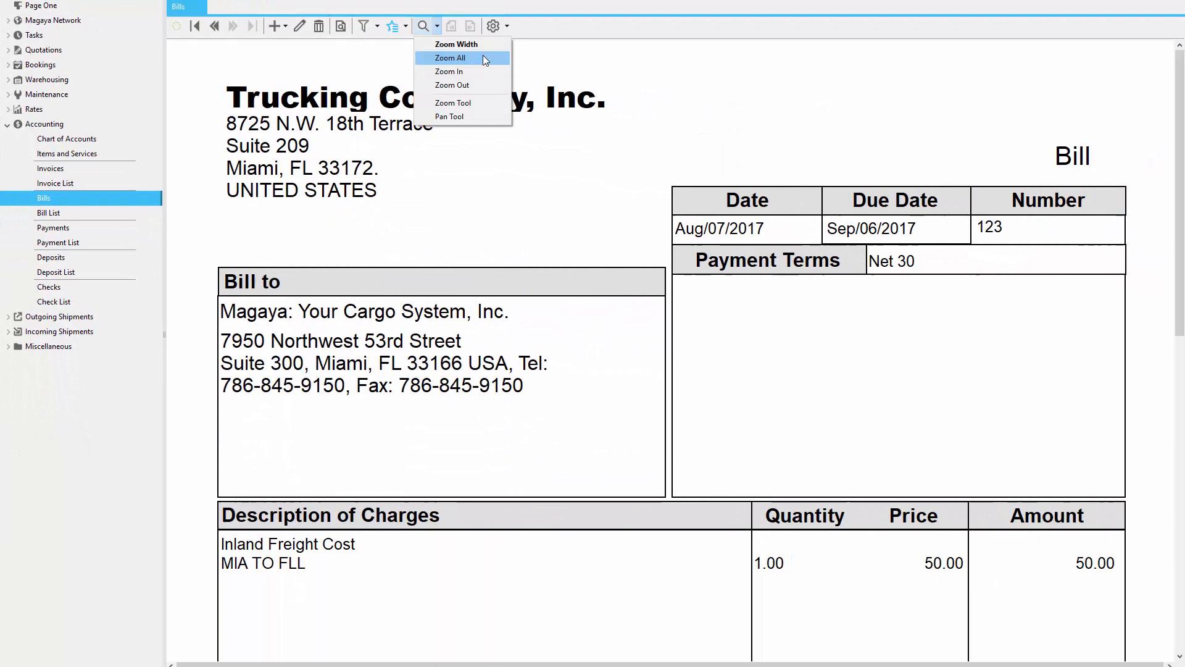
left_click(483, 56)
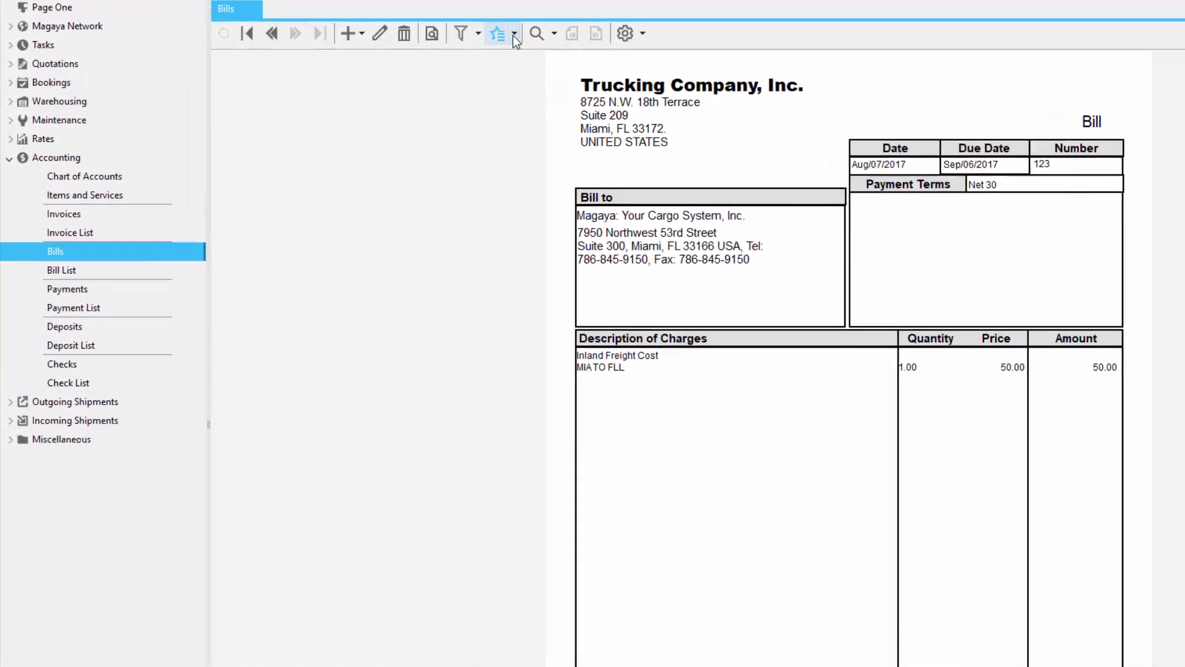
Step: Review the bill payment options in the actions for bill 123, in the Check List and in Checks
left_click(532, 37)
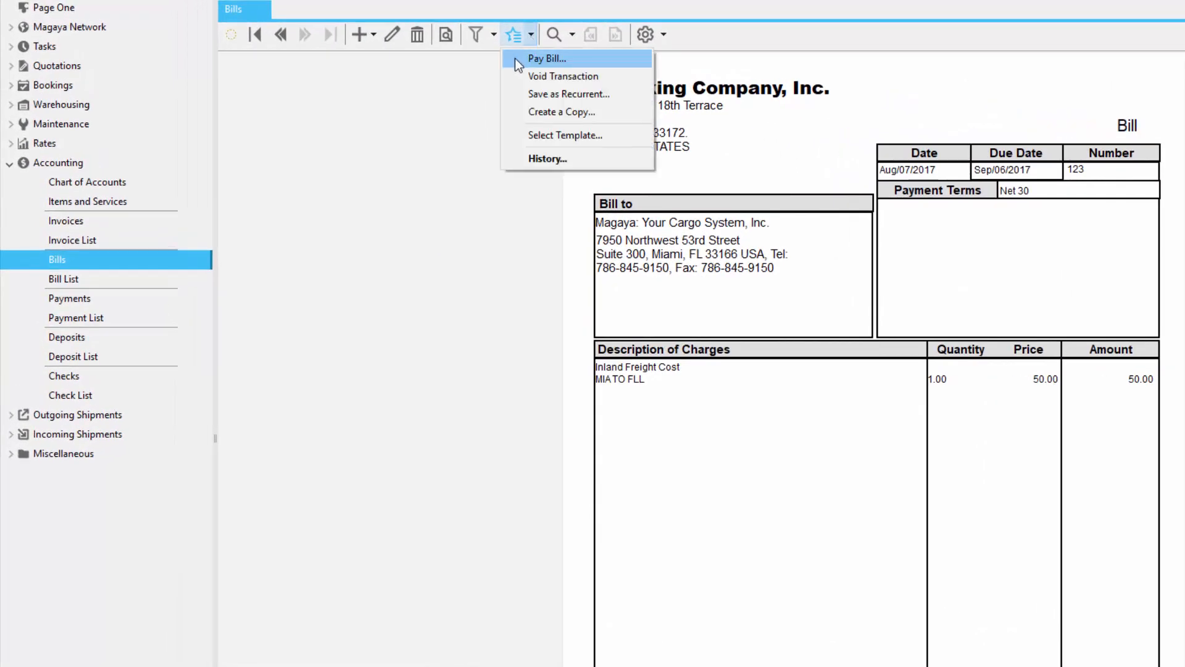
left_click(95, 379)
left_click(95, 377)
left_click(117, 397)
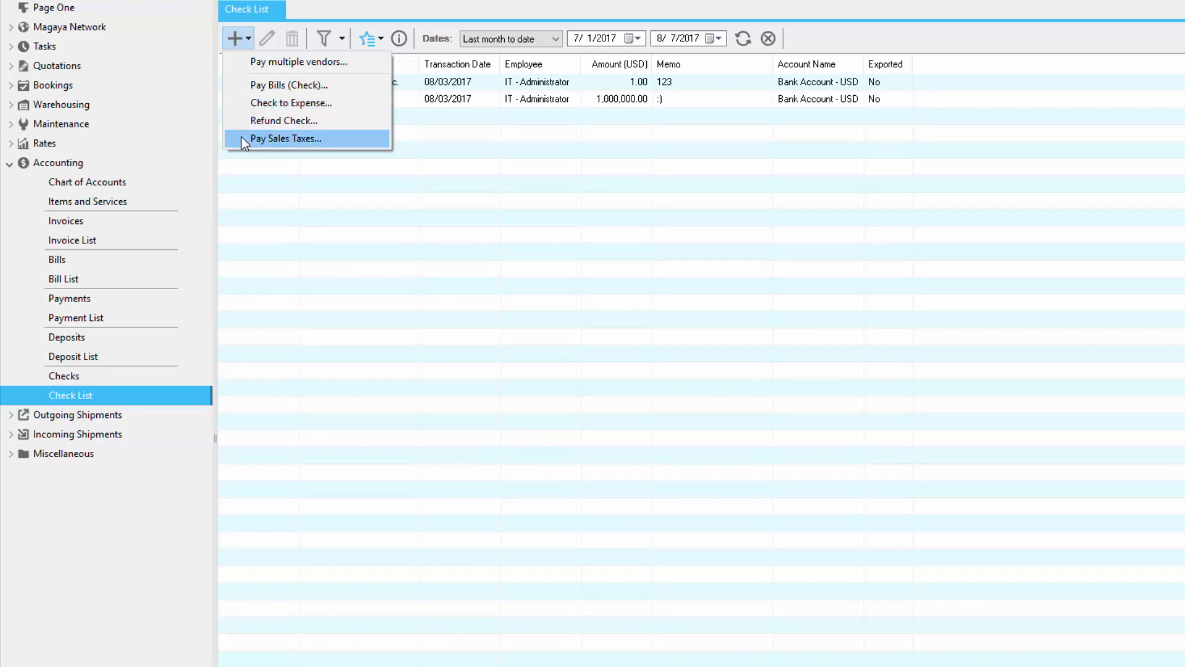
left_click(132, 375)
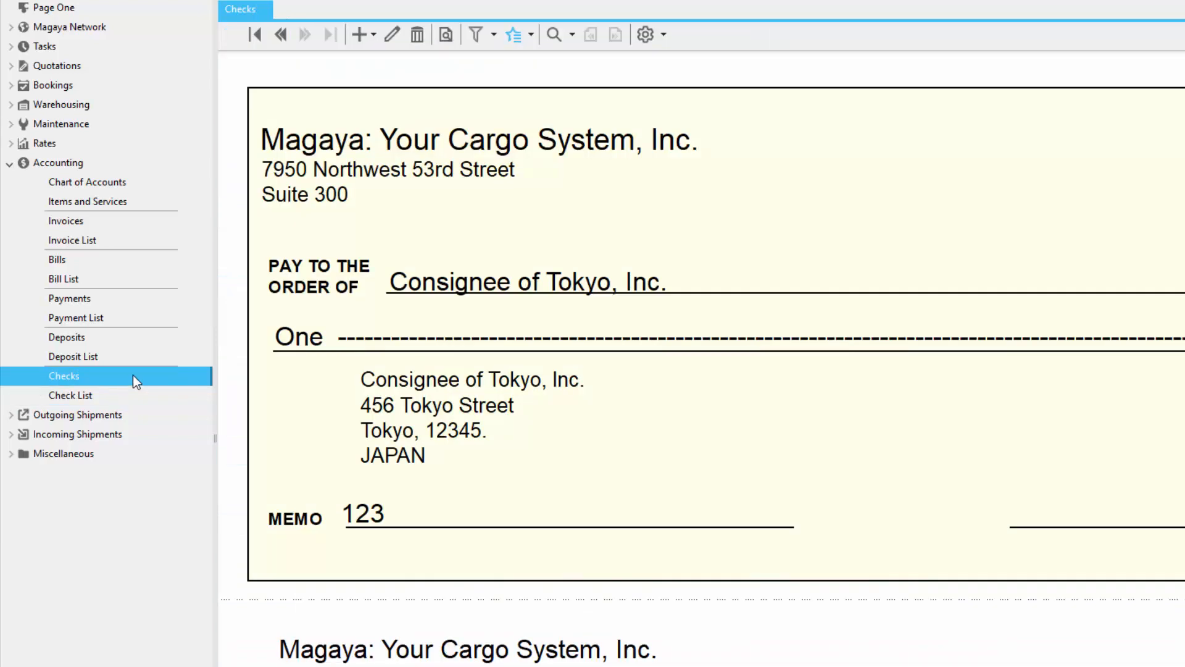
left_click(372, 35)
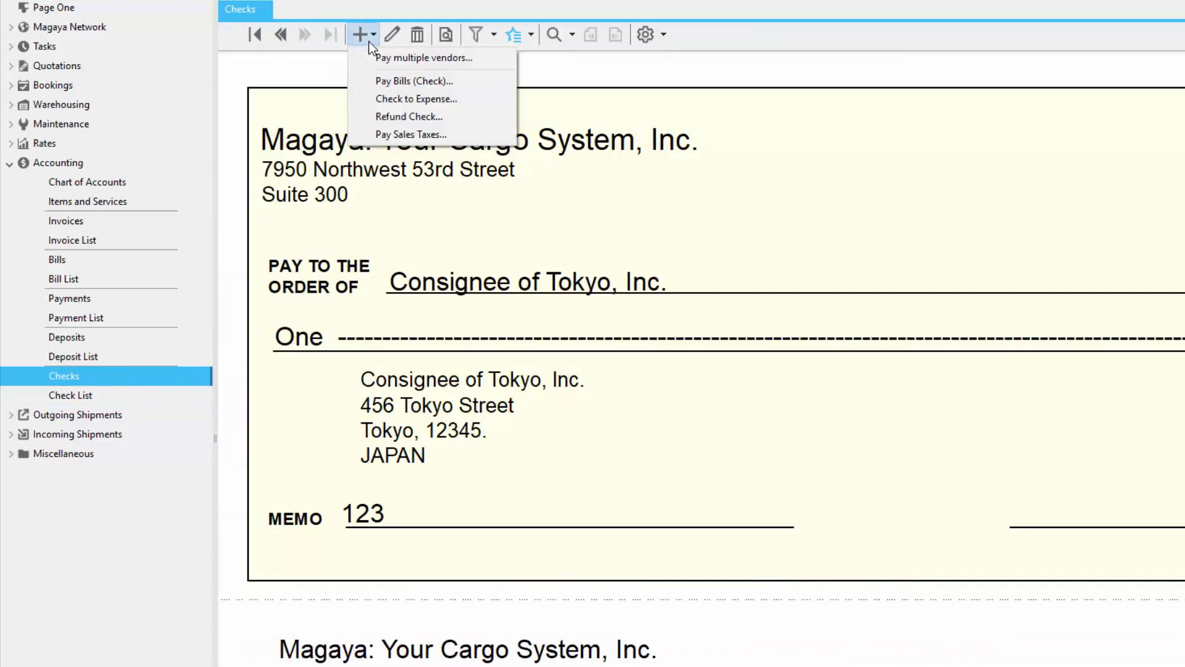
Step: Start a check payment for bill 123 from Bank Account - USD to Trucking Company, Inc. with the memo AN1
left_click(65, 262)
left_click(532, 36)
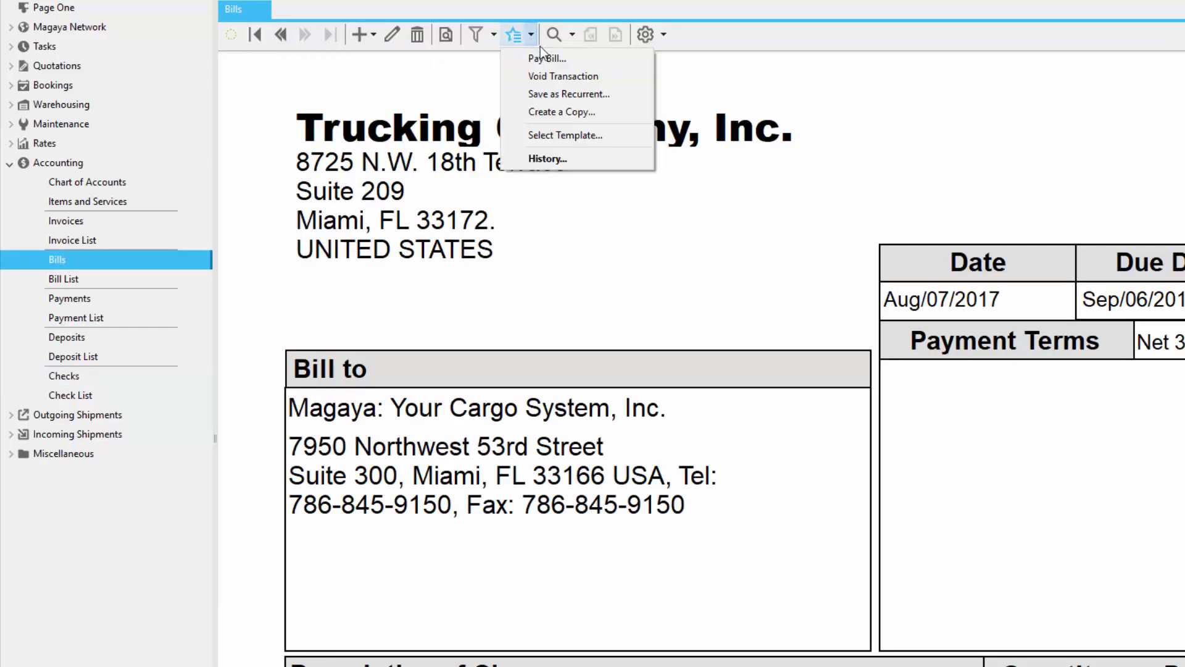
left_click(568, 58)
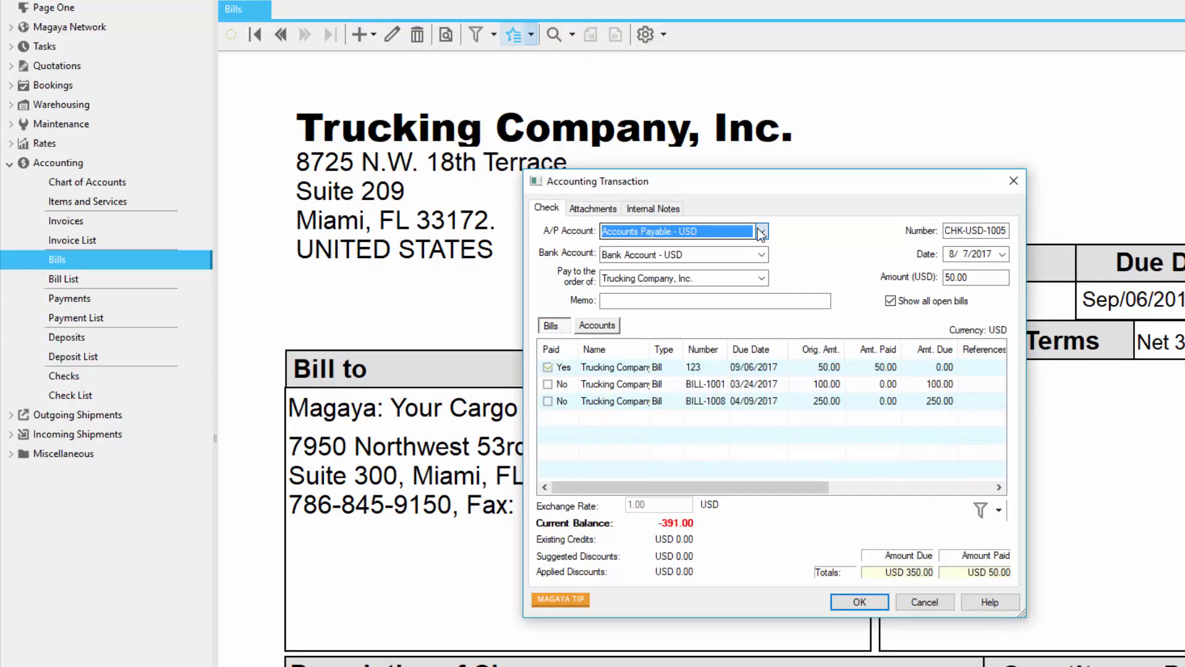
left_click(761, 232)
left_click(761, 232)
left_click(763, 254)
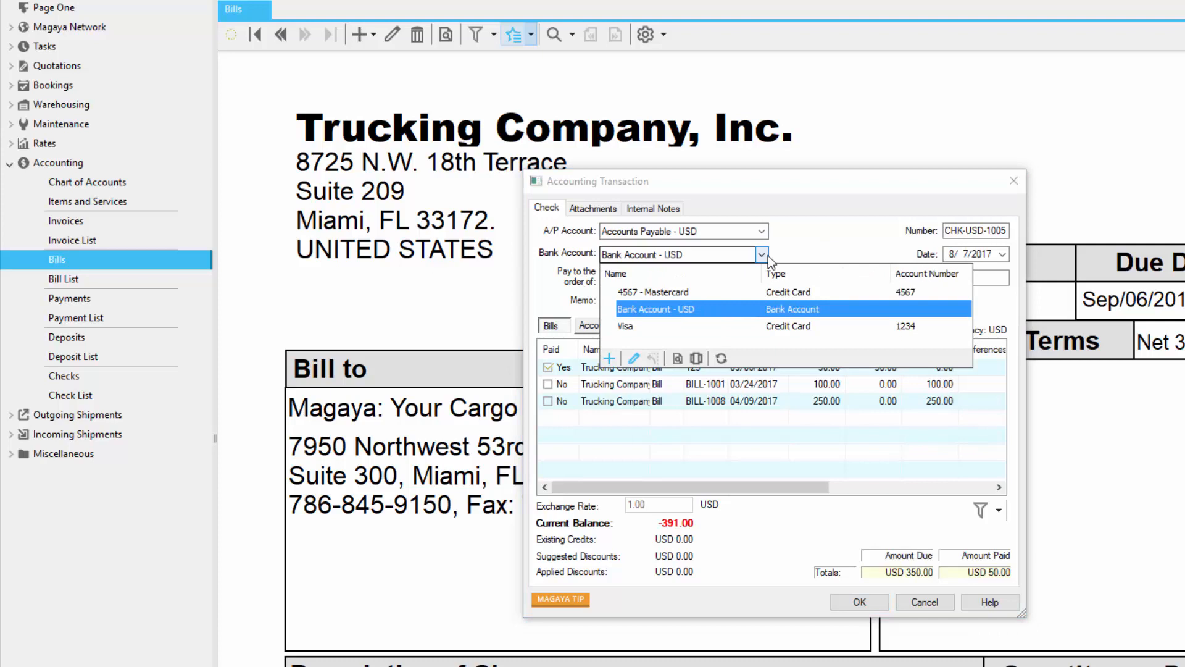
left_click(763, 255)
left_click(763, 277)
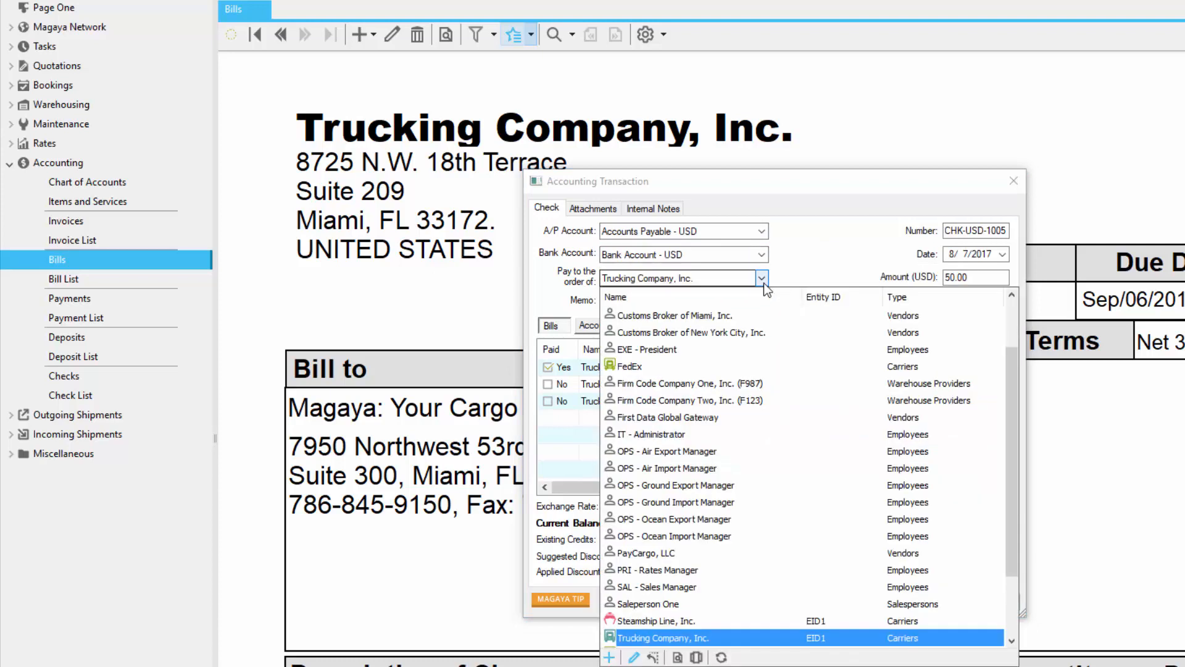
left_click(763, 279)
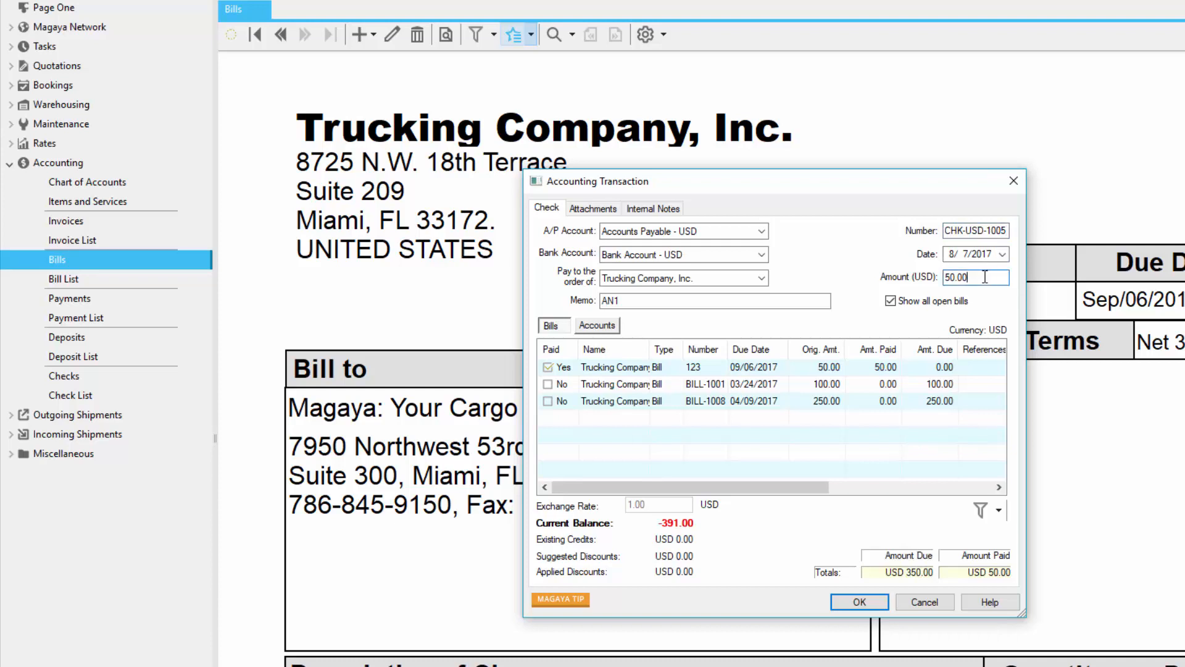
Step: Include BILL-1001 in the payment, set the check amount to 150.00 USD and save the check
left_click_drag(981, 276, 919, 271)
left_click_drag(649, 347, 686, 346)
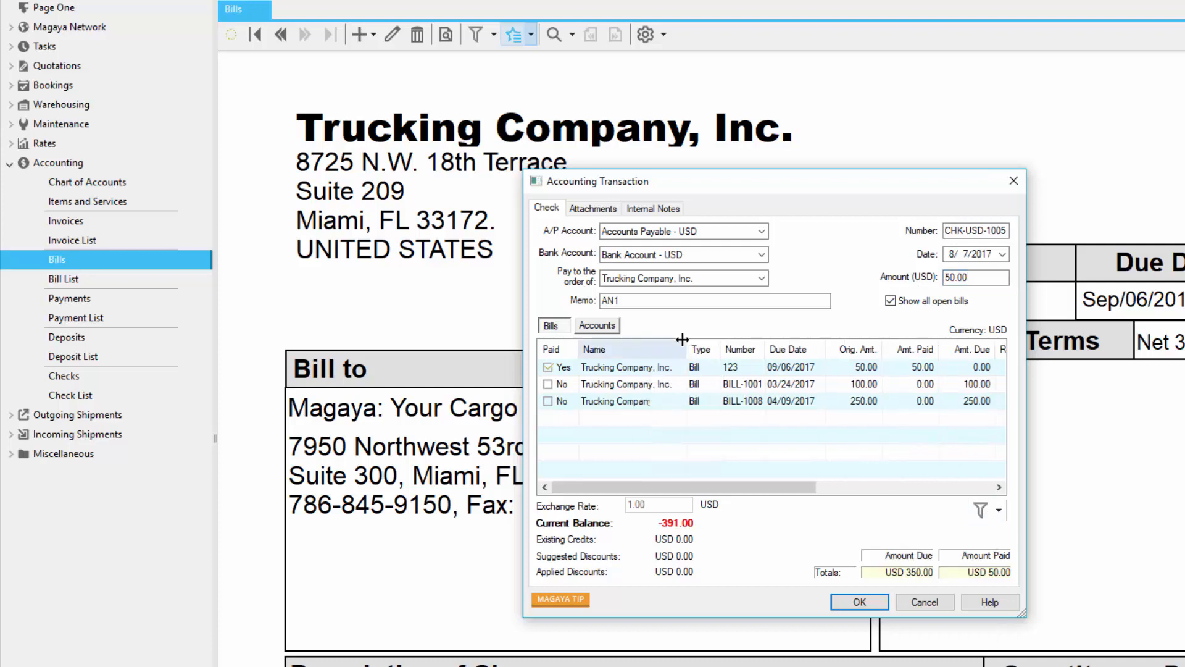
left_click(549, 382)
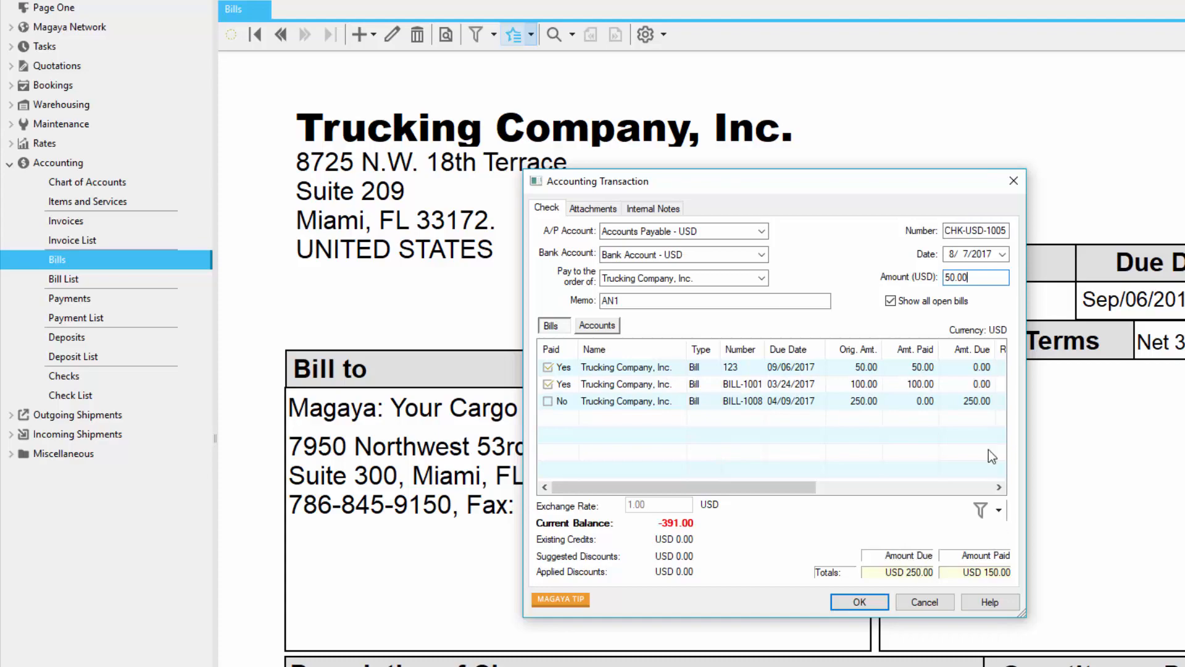
left_click_drag(976, 277, 913, 272)
type("150.00")
left_click(884, 603)
left_click(480, 29)
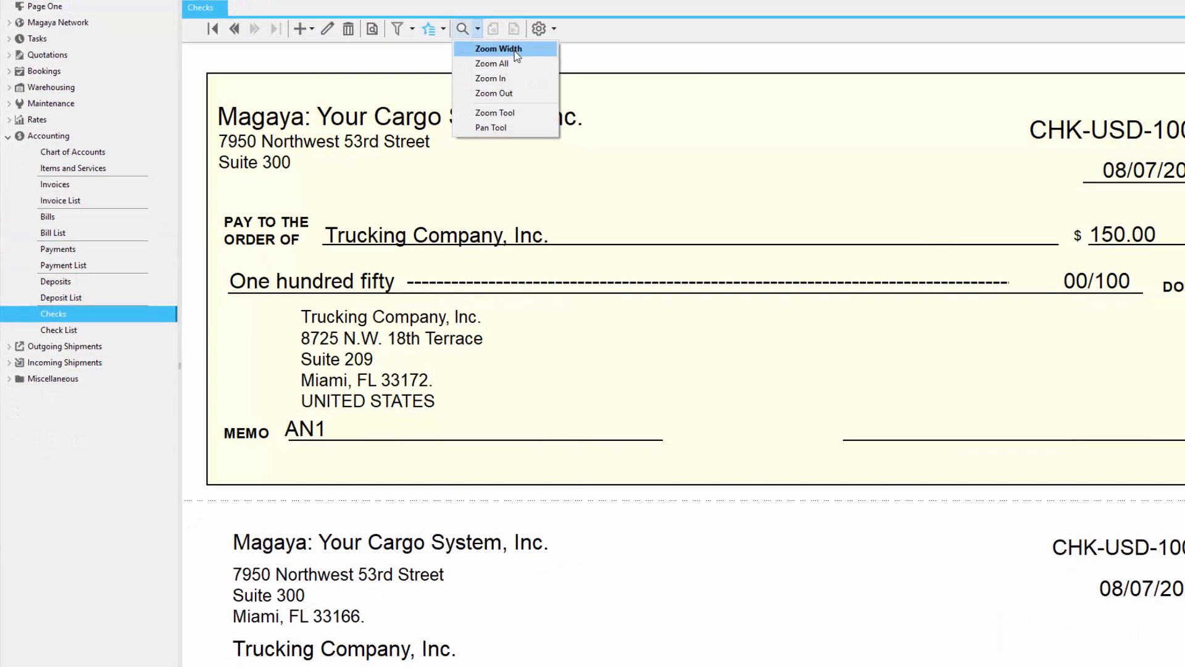
Step: Show the whole check on screen, and examine its template selection and print options, including printing fields only
left_click(484, 57)
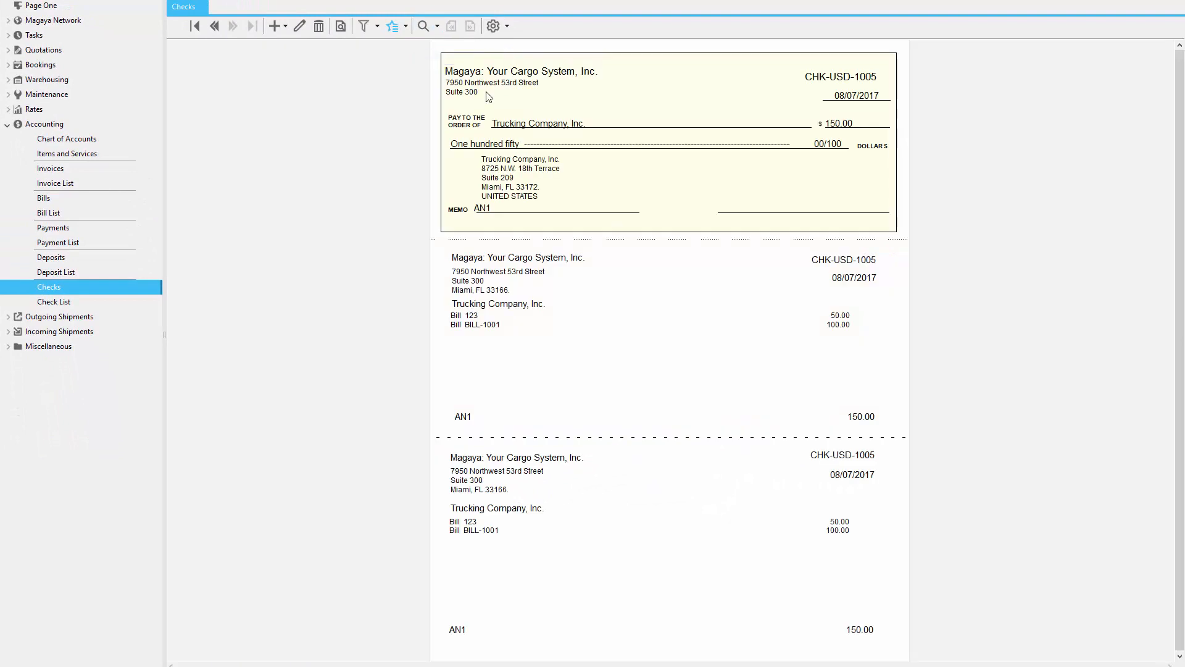
left_click(594, 113)
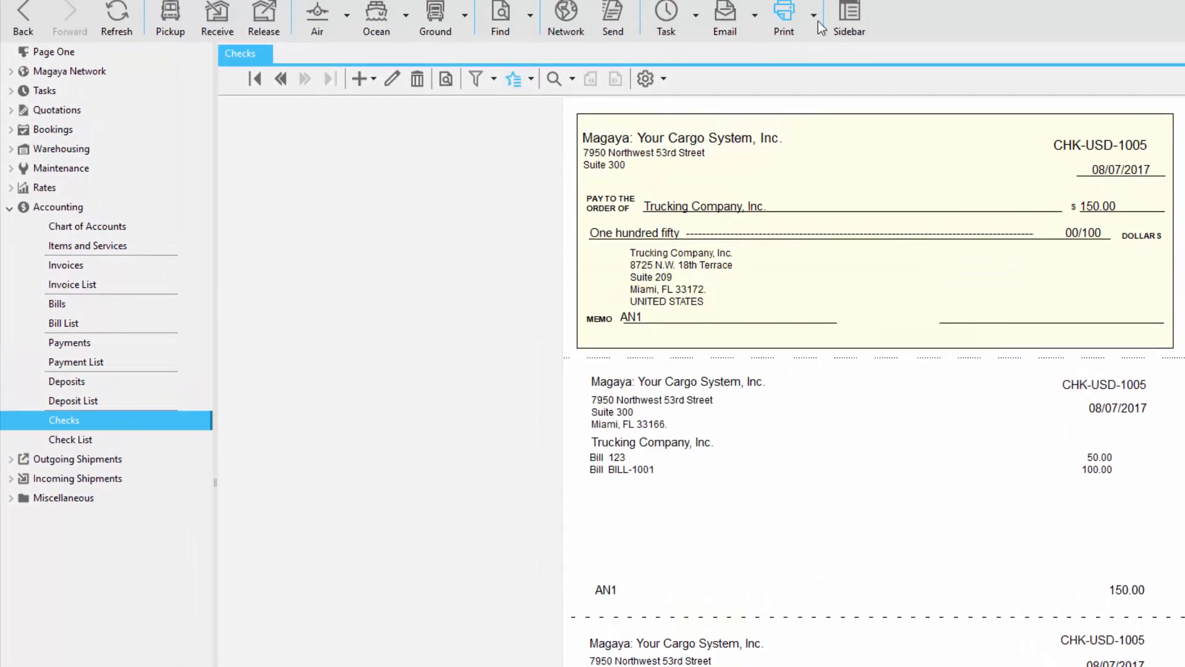
left_click(815, 62)
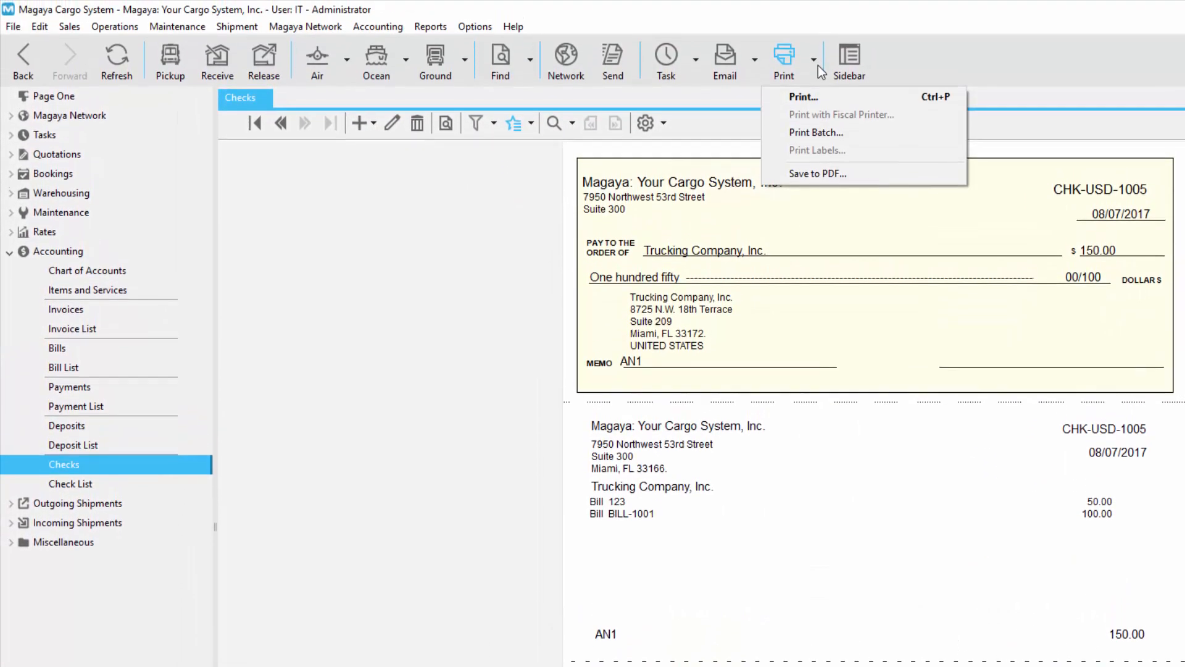
left_click(803, 98)
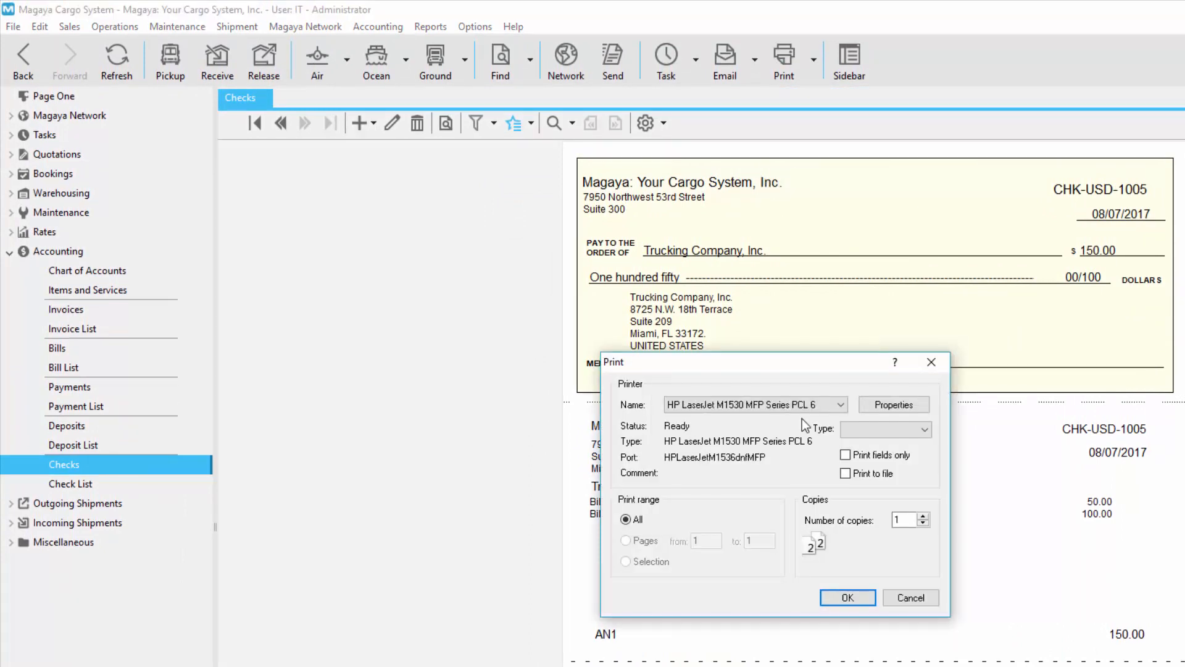
left_click(845, 455)
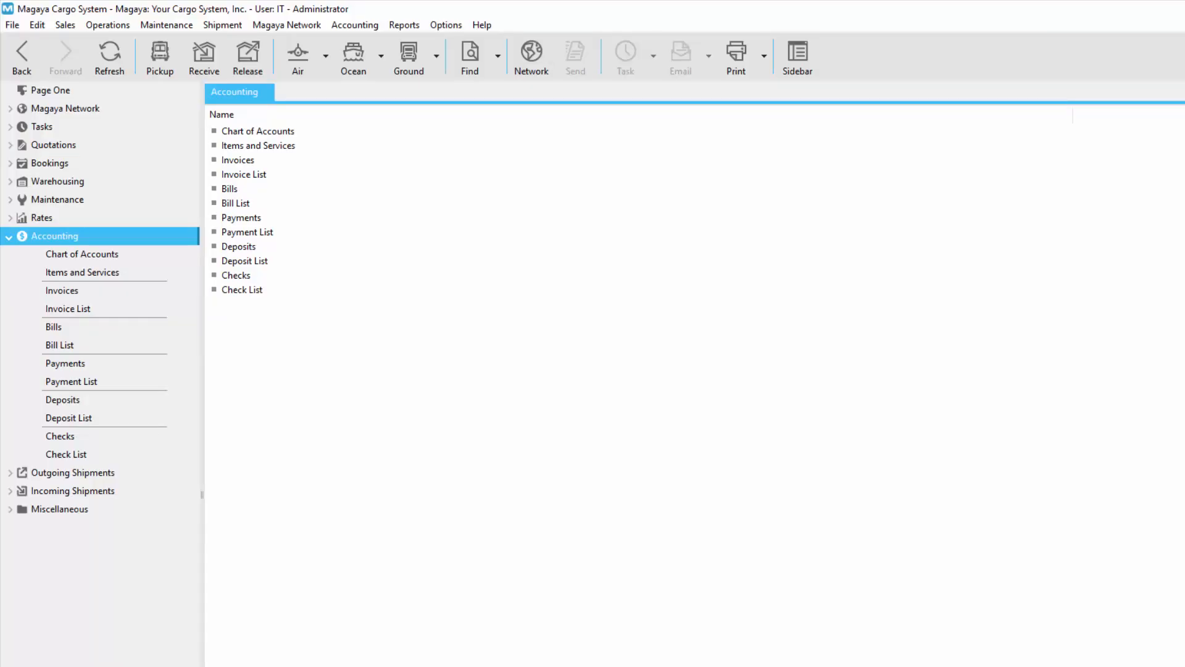
Step: Review the available report categories and the accounting report configuration, including the default accounting method and the receivable and payable aging periods
left_click(407, 25)
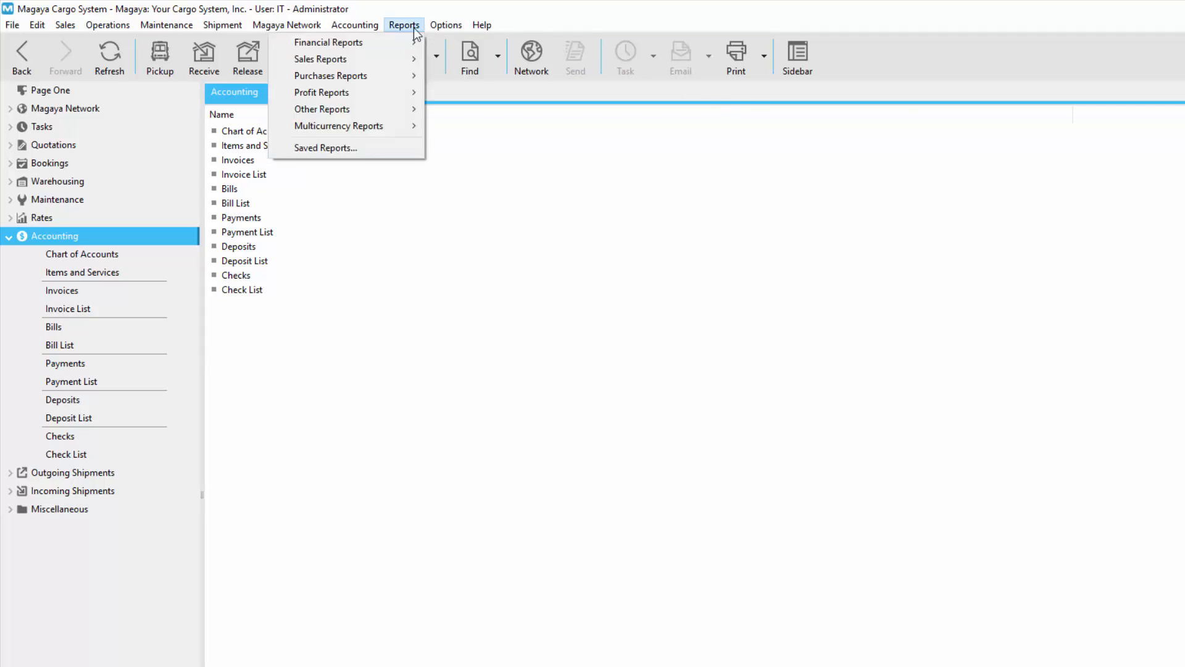
left_click(125, 199)
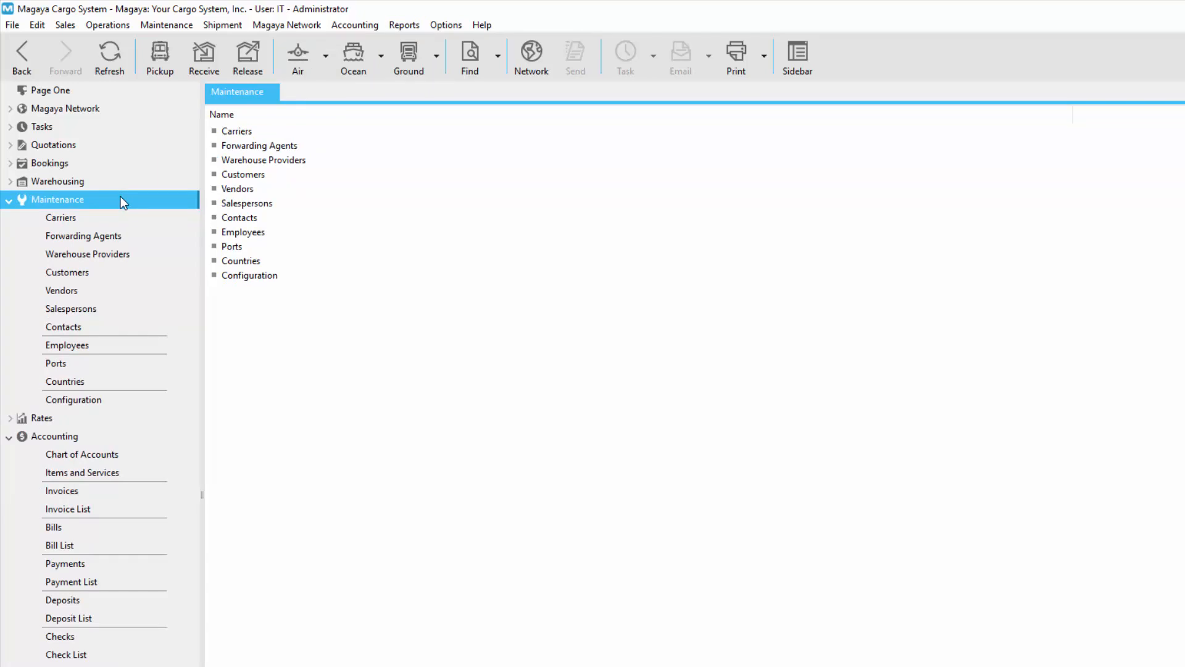
left_click(136, 400)
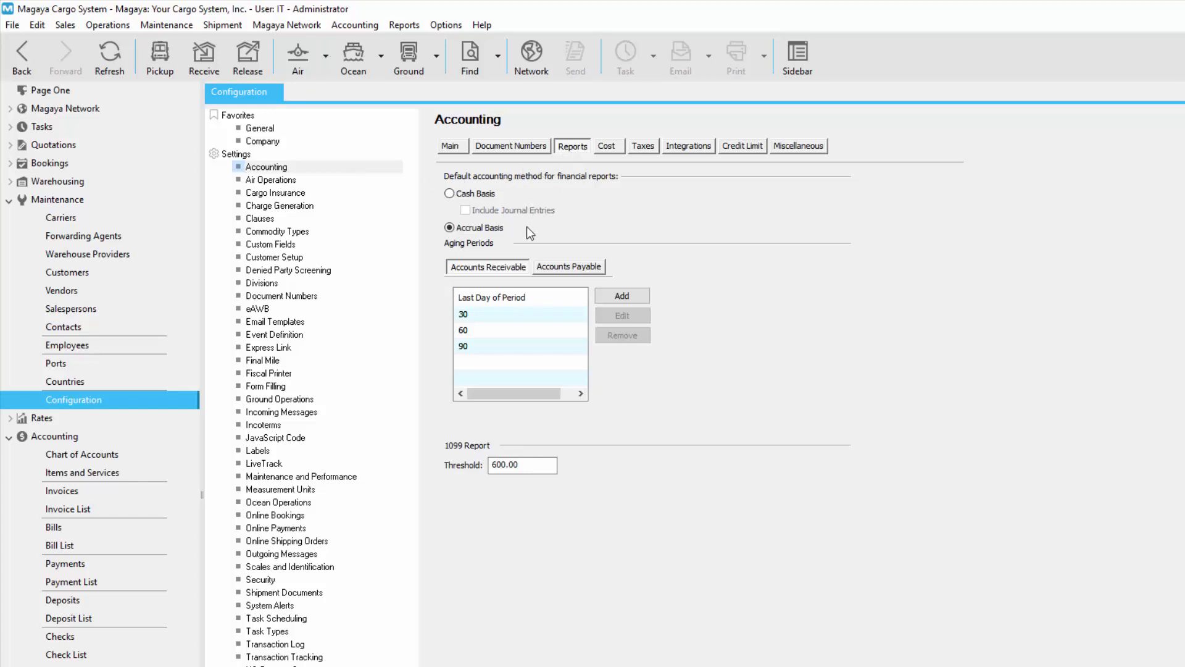
left_click(554, 267)
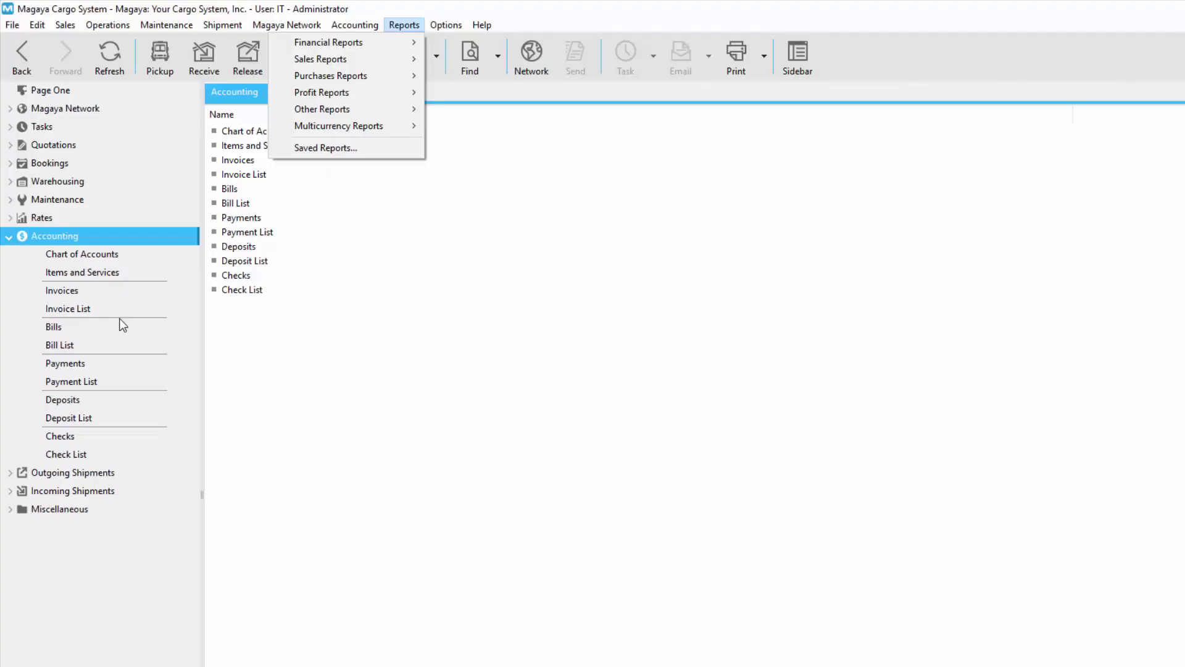
Step: Generate the A/R Aging Detail sales report from the Invoice List and set its date range to This year to date
left_click(115, 313)
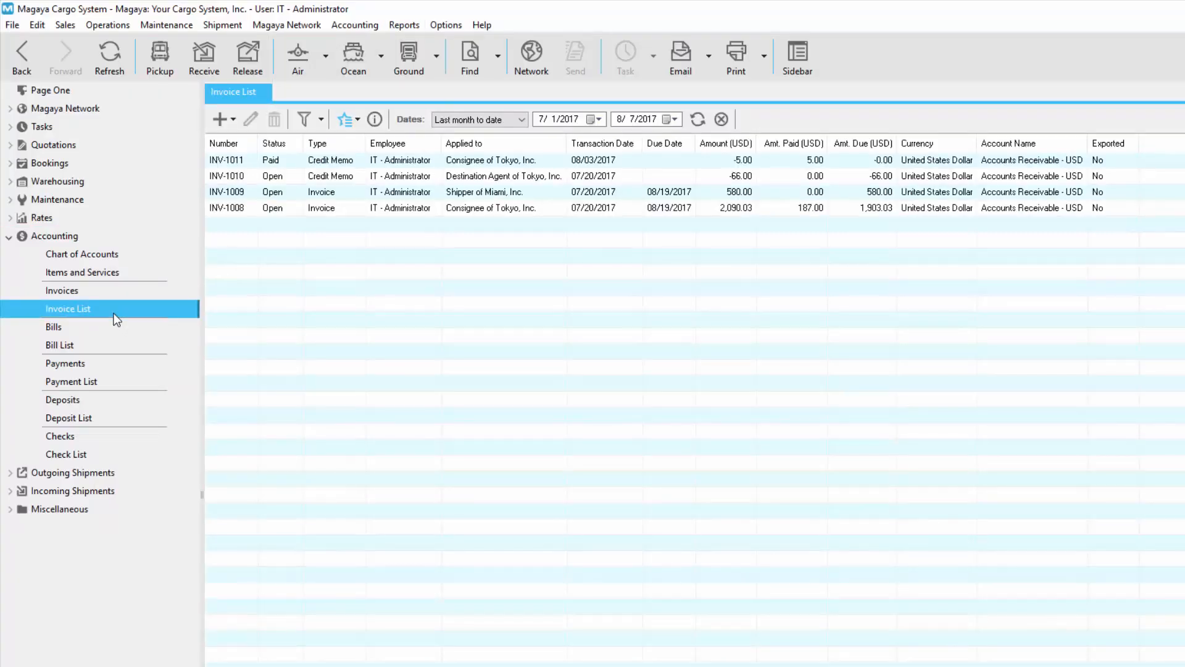
left_click(349, 119)
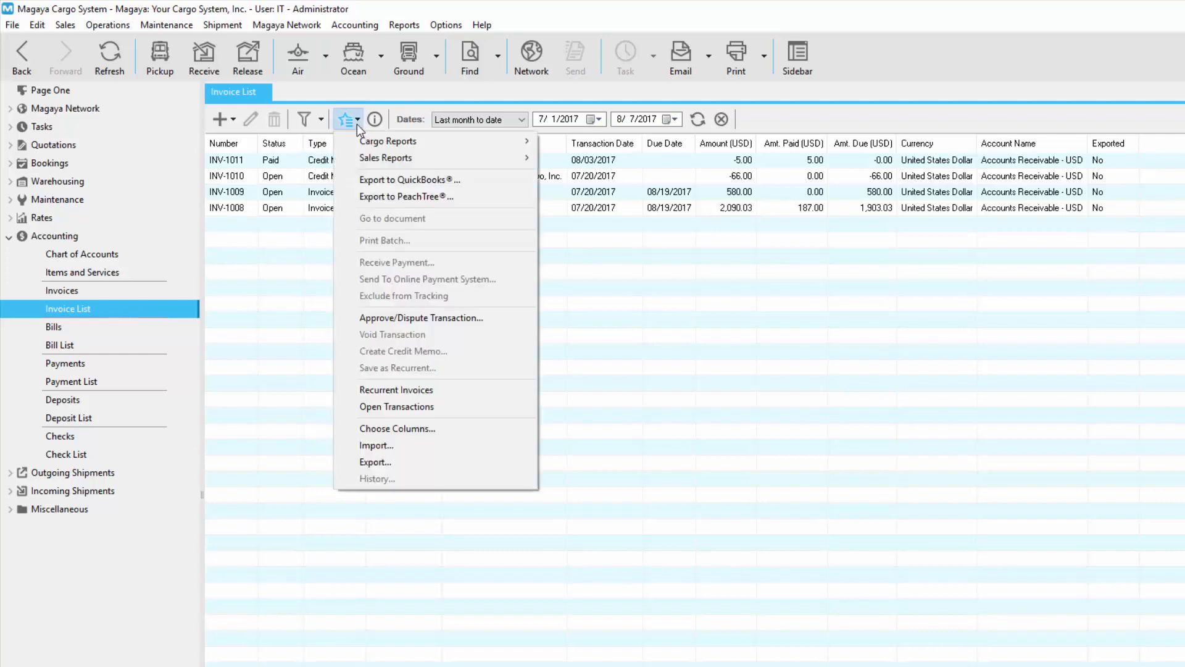
mouse_move(447, 167)
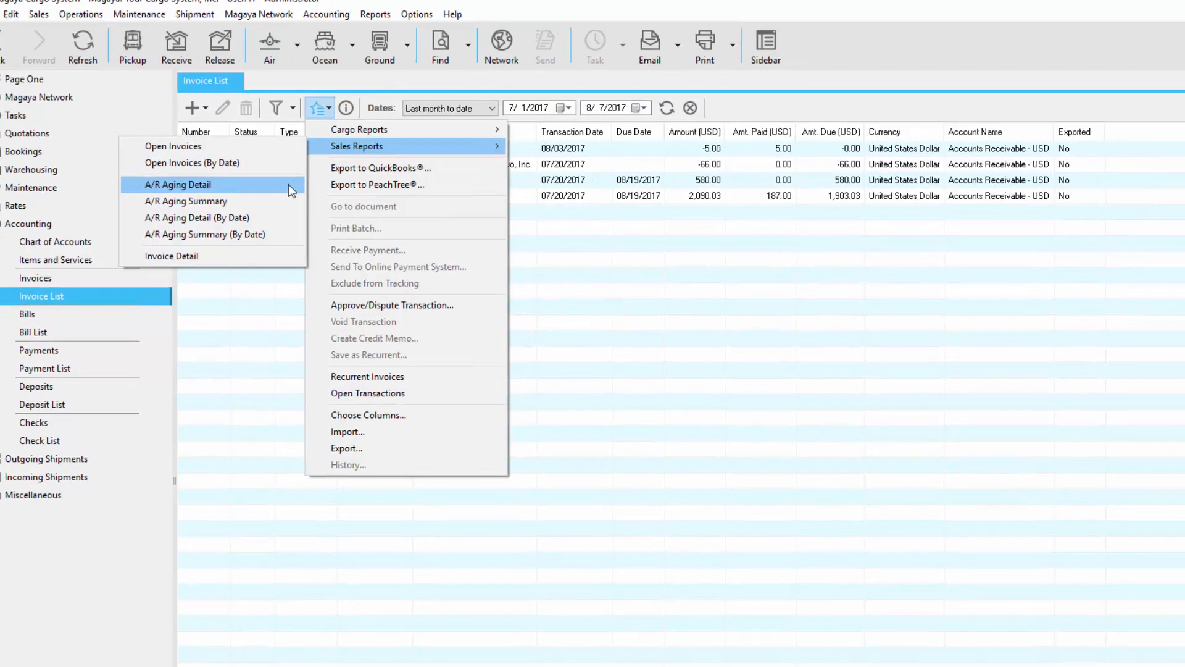
left_click(316, 196)
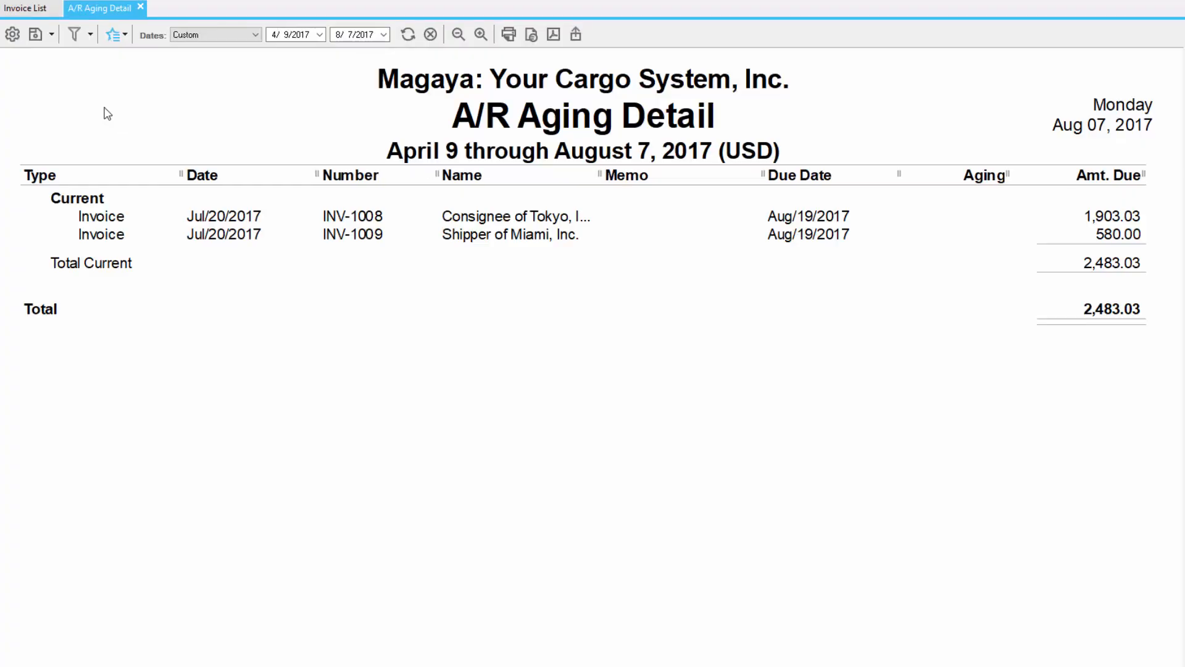
left_click(228, 34)
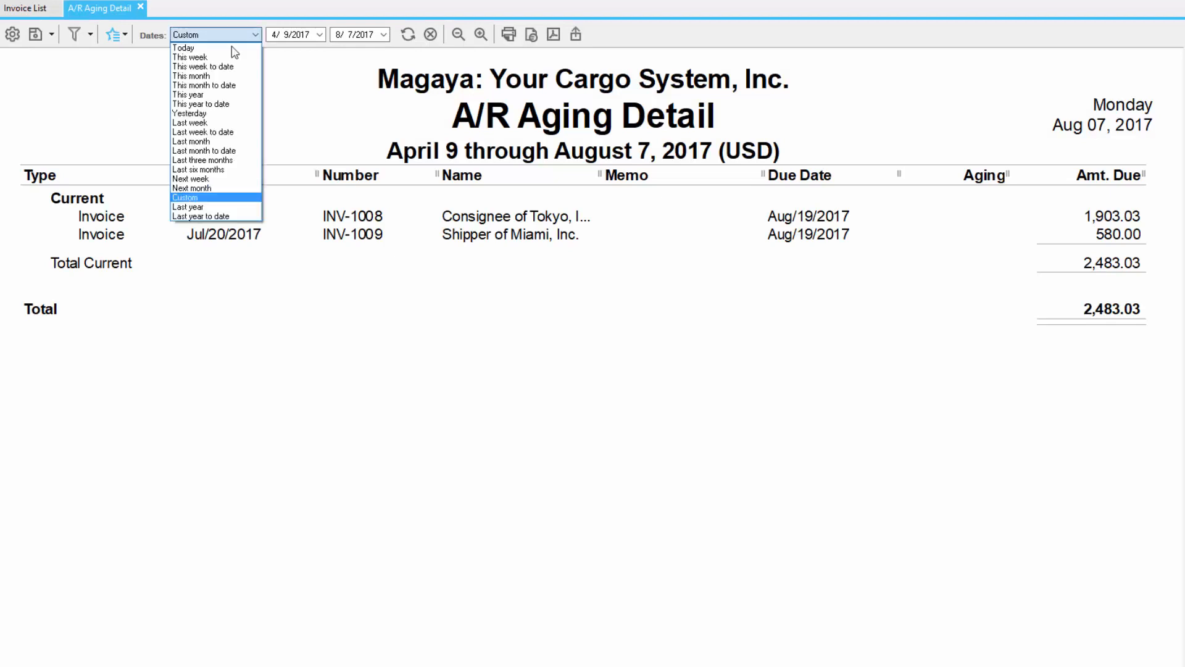
left_click(234, 106)
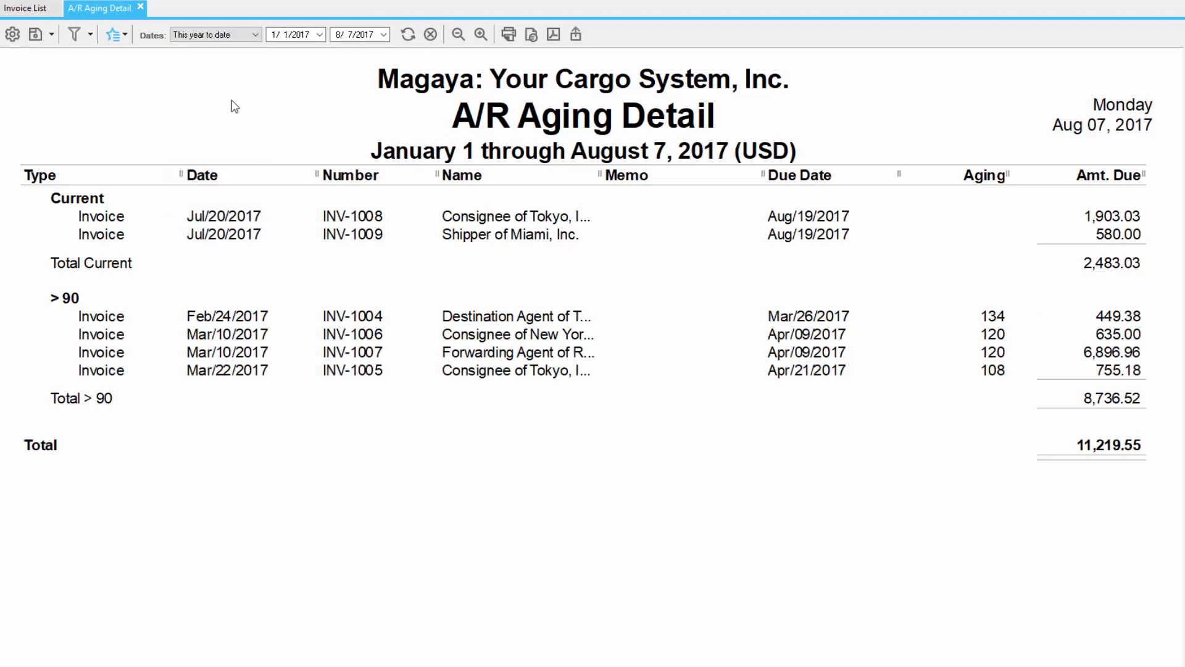
Step: Examine the aging report's column selection, advanced filter and configuration options, including its header and aging settings
left_click(128, 38)
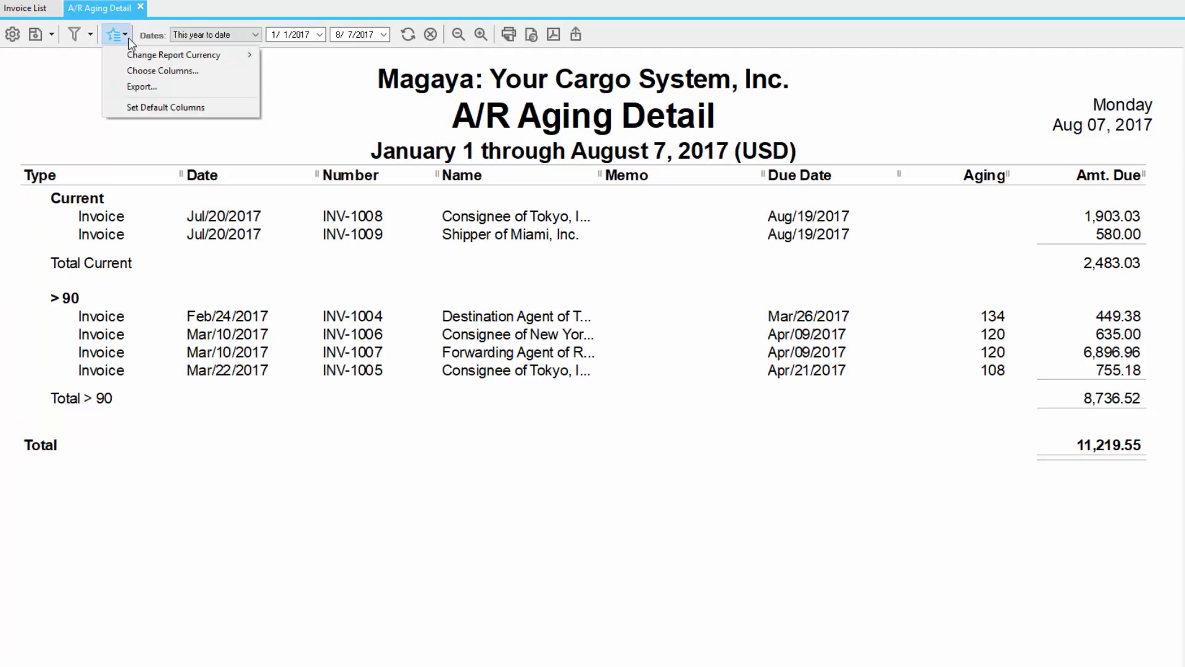
left_click(207, 71)
key("Escape")
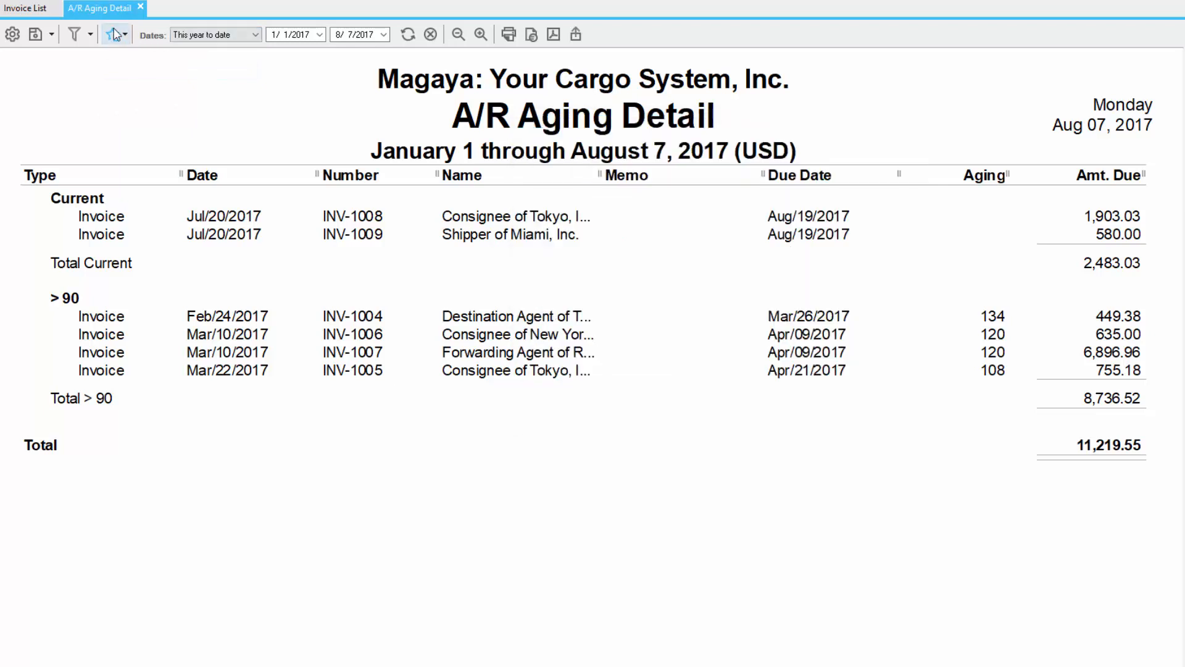
left_click(91, 34)
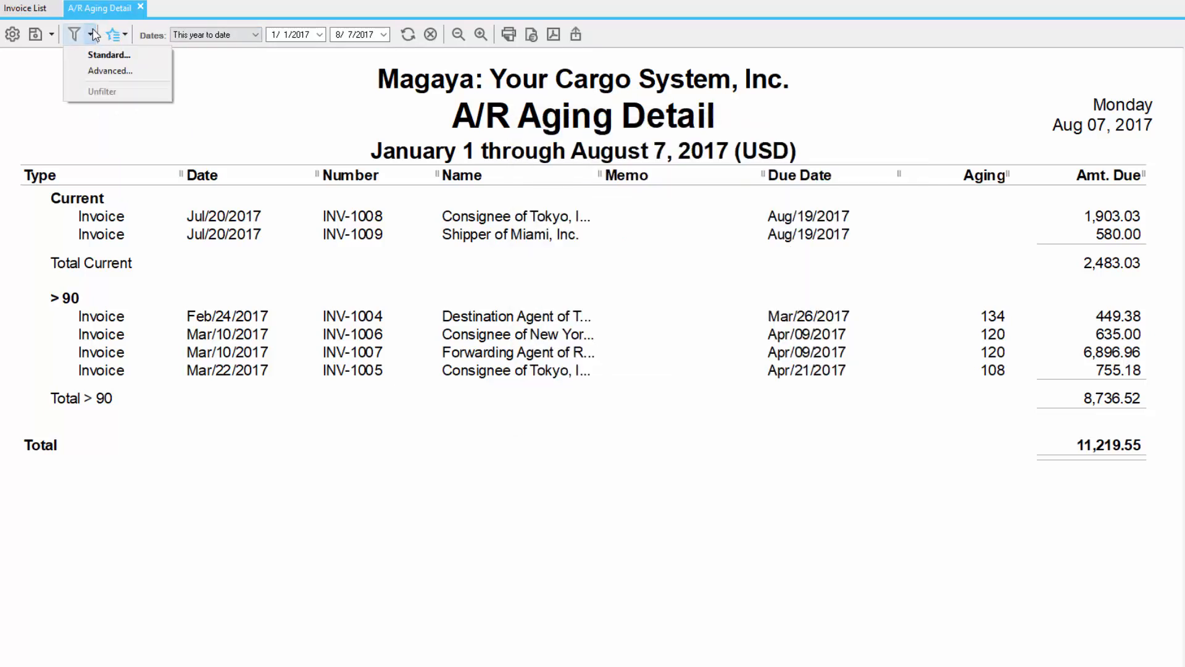
left_click(77, 71)
key("Escape")
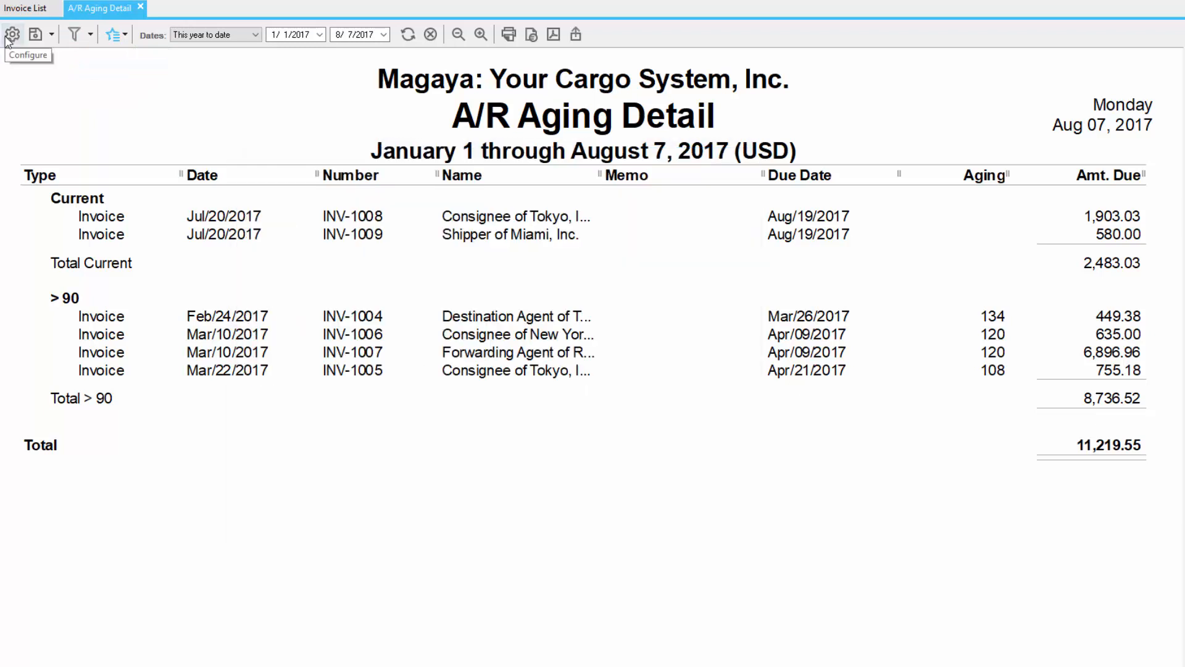
left_click(11, 34)
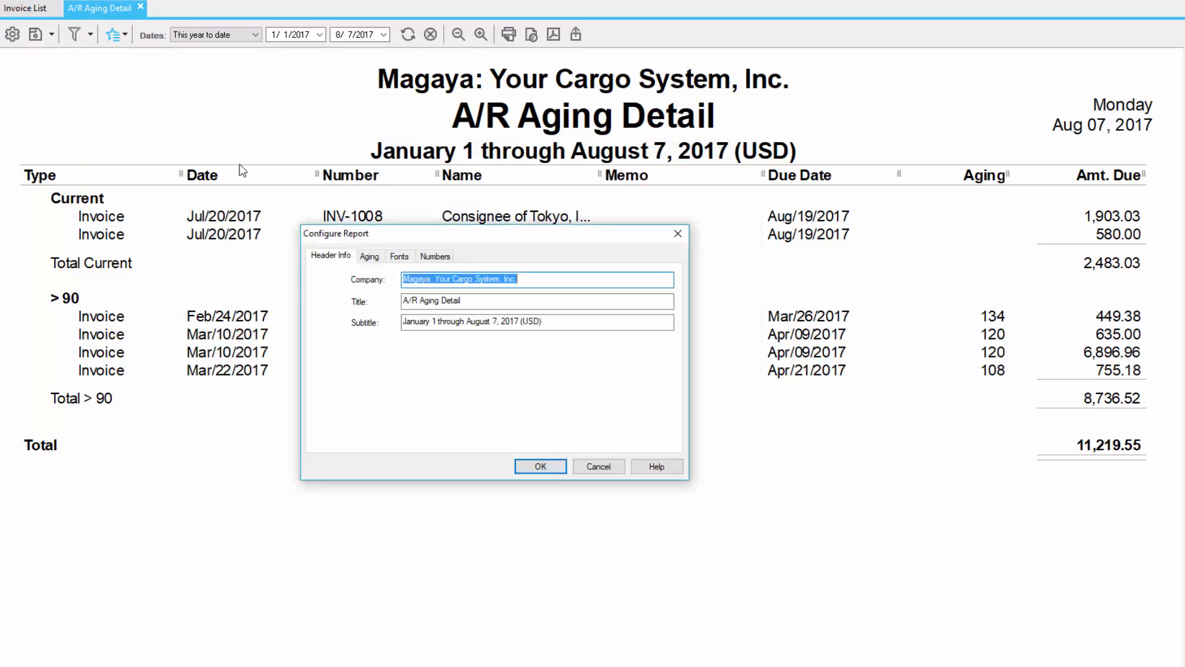
left_click(373, 260)
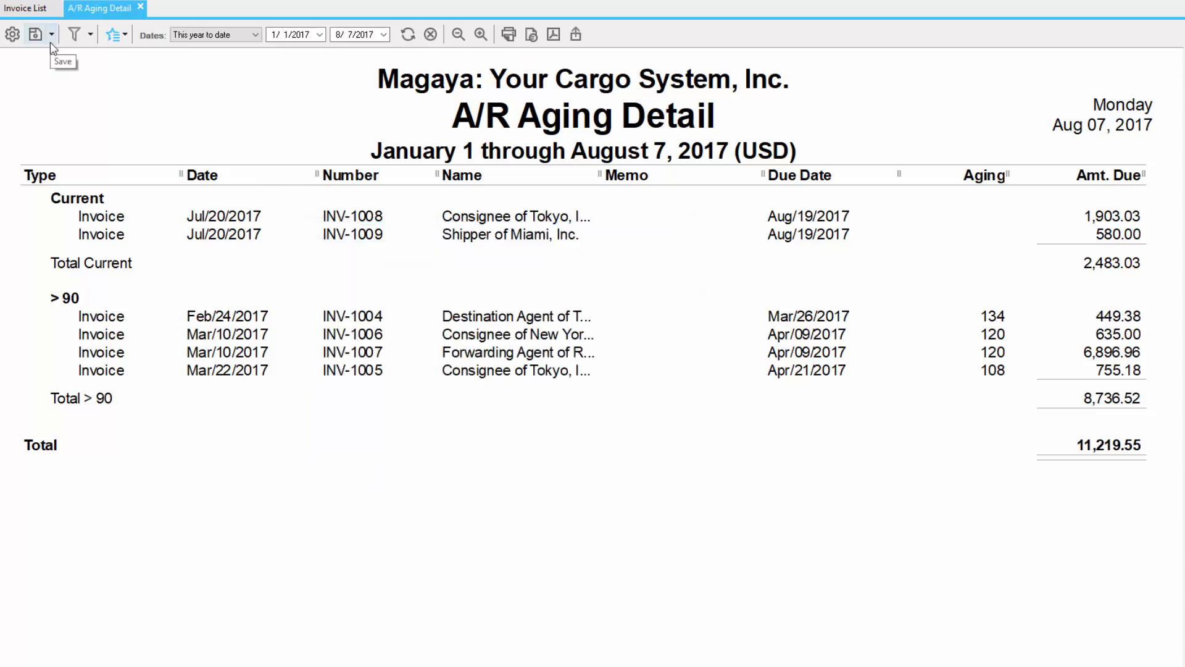
Step: Save the report as A/R Aging Detail with the subtitle January 1 through August 7, 2017 (USD)
left_click(50, 41)
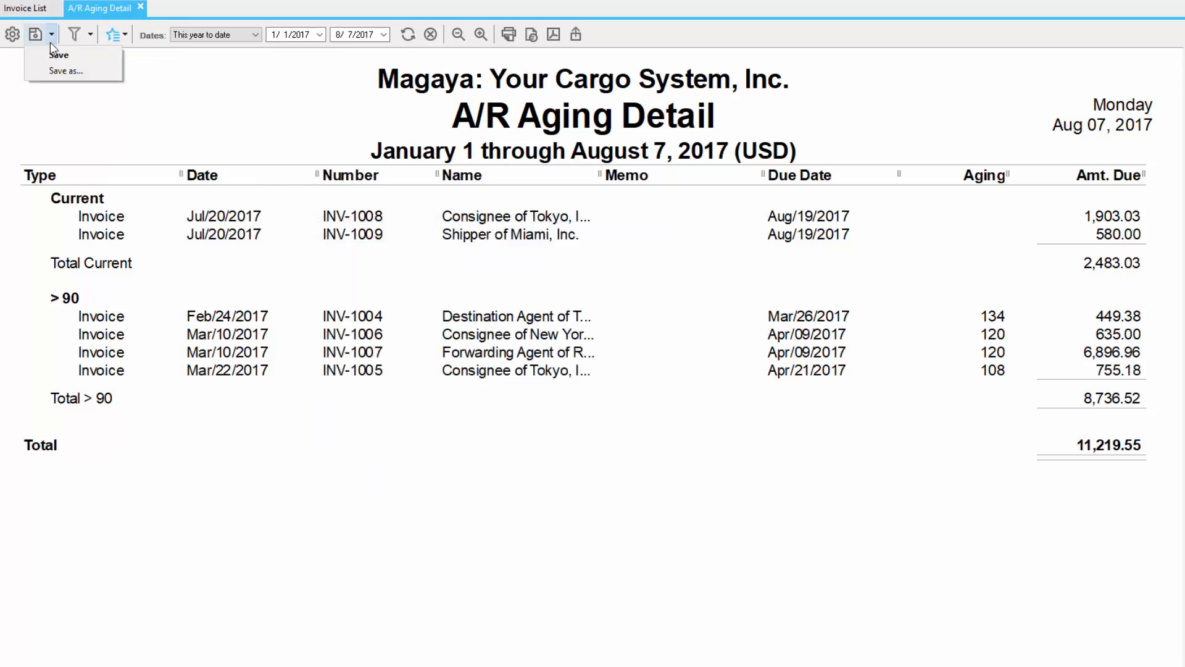
left_click(104, 70)
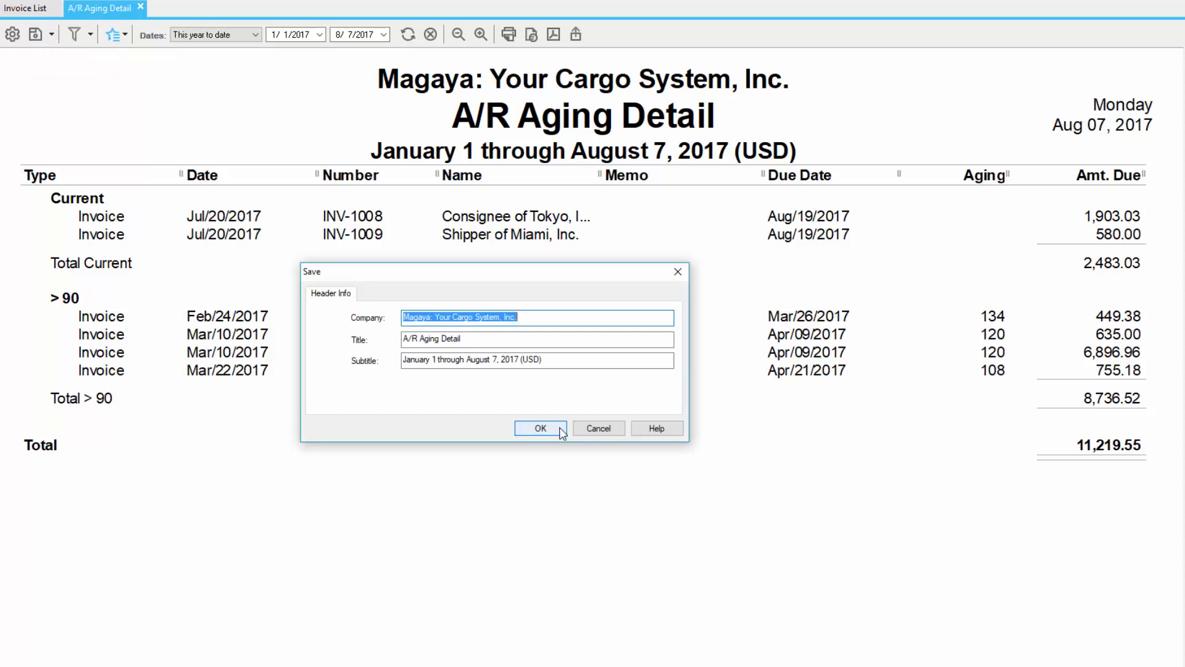
left_click(563, 432)
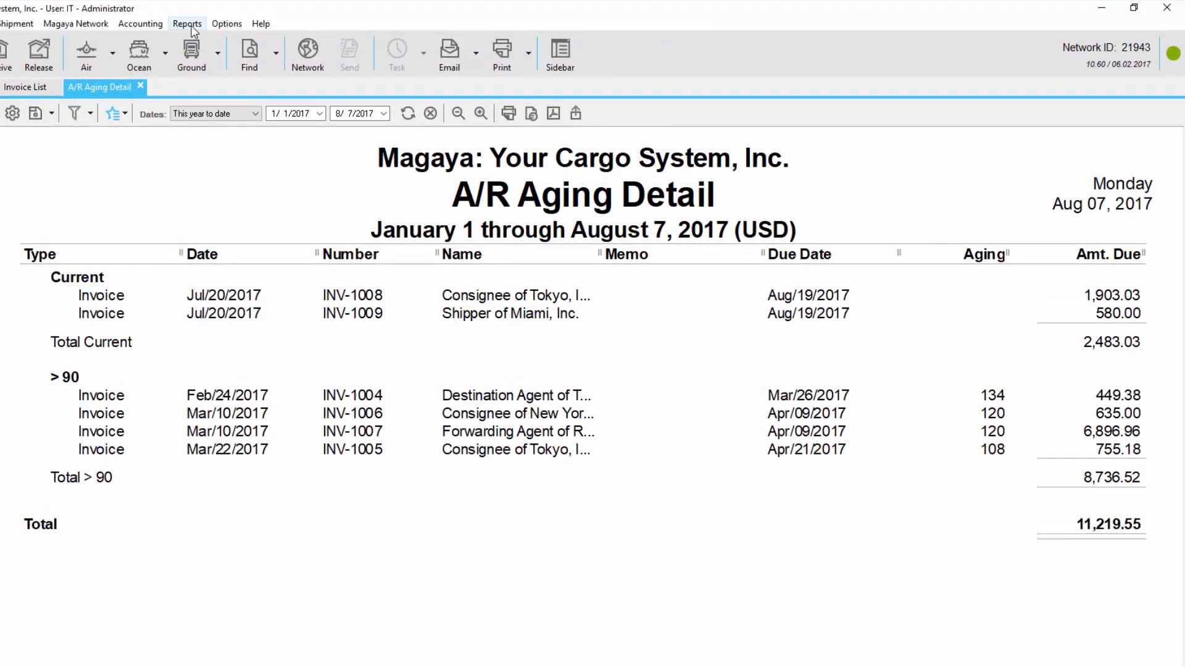
Step: Show the A/R Aging Detail report from the saved reports and check its available actions
left_click(188, 23)
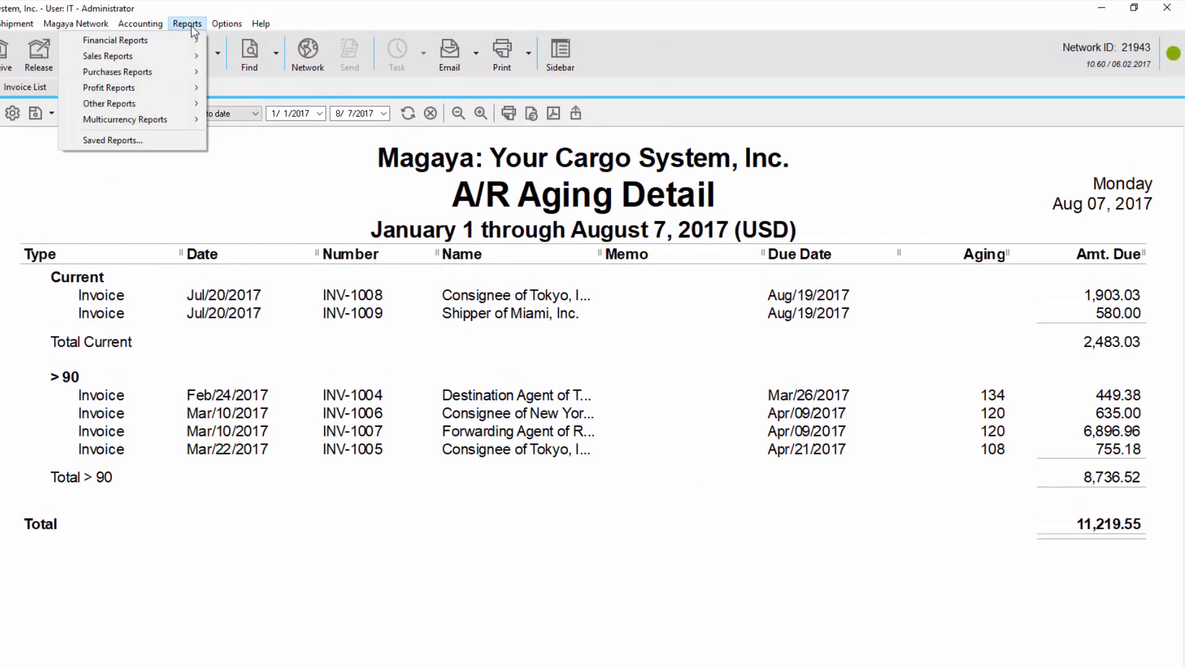
left_click(168, 142)
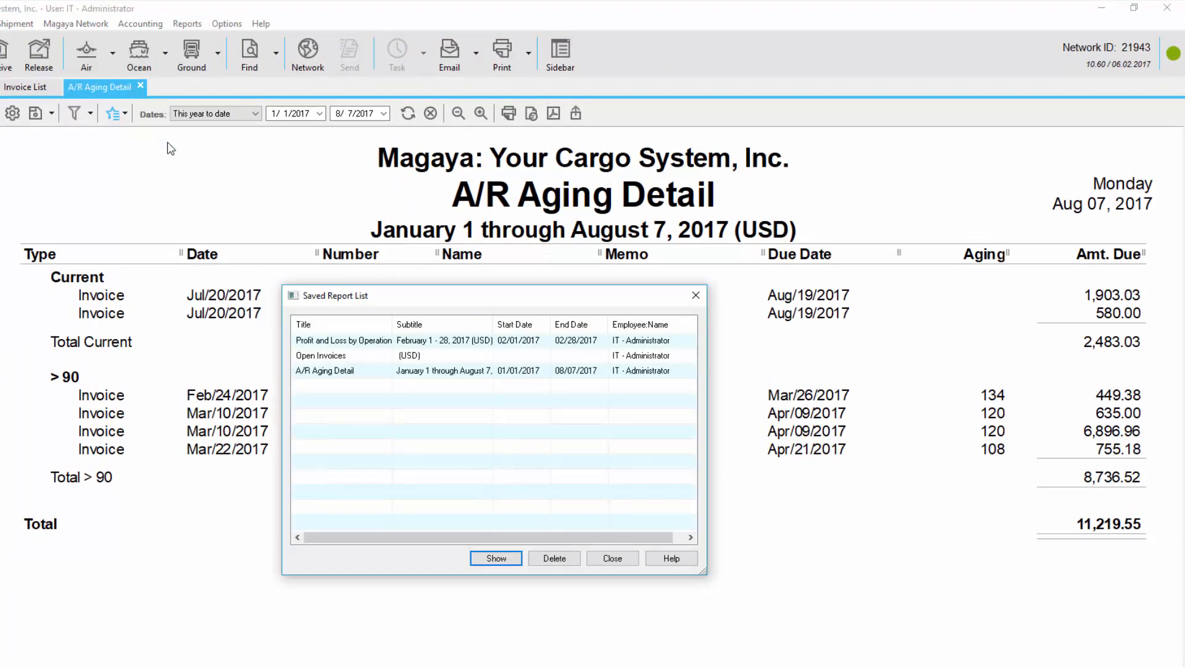
left_click(382, 376)
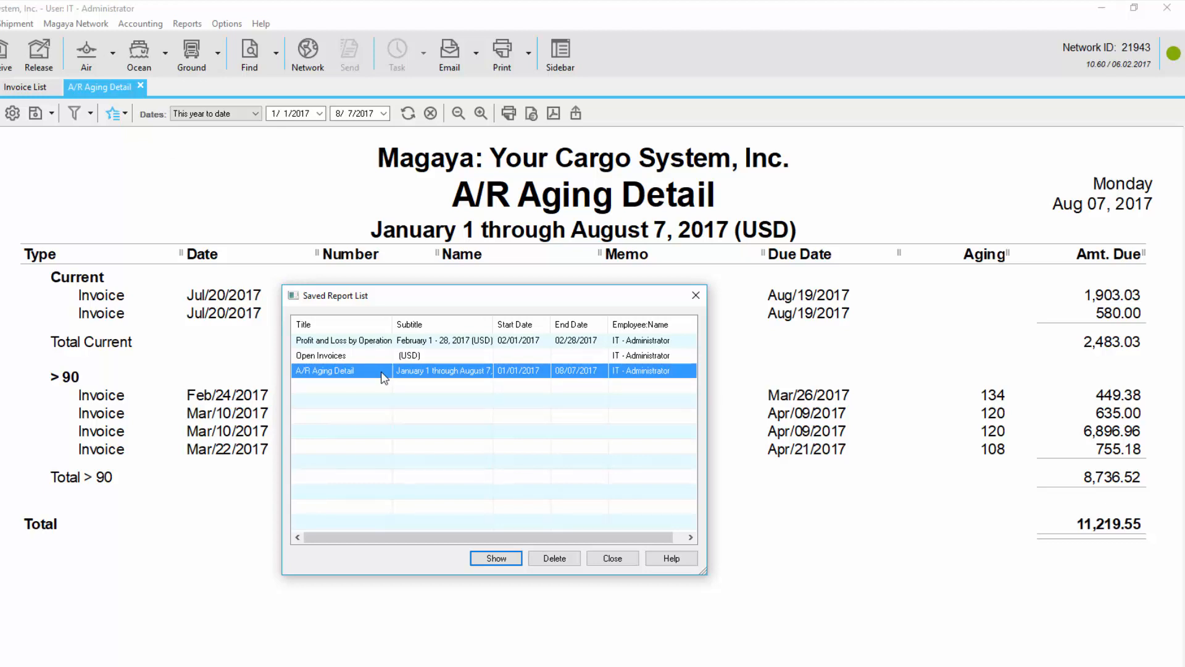
double_click(383, 370)
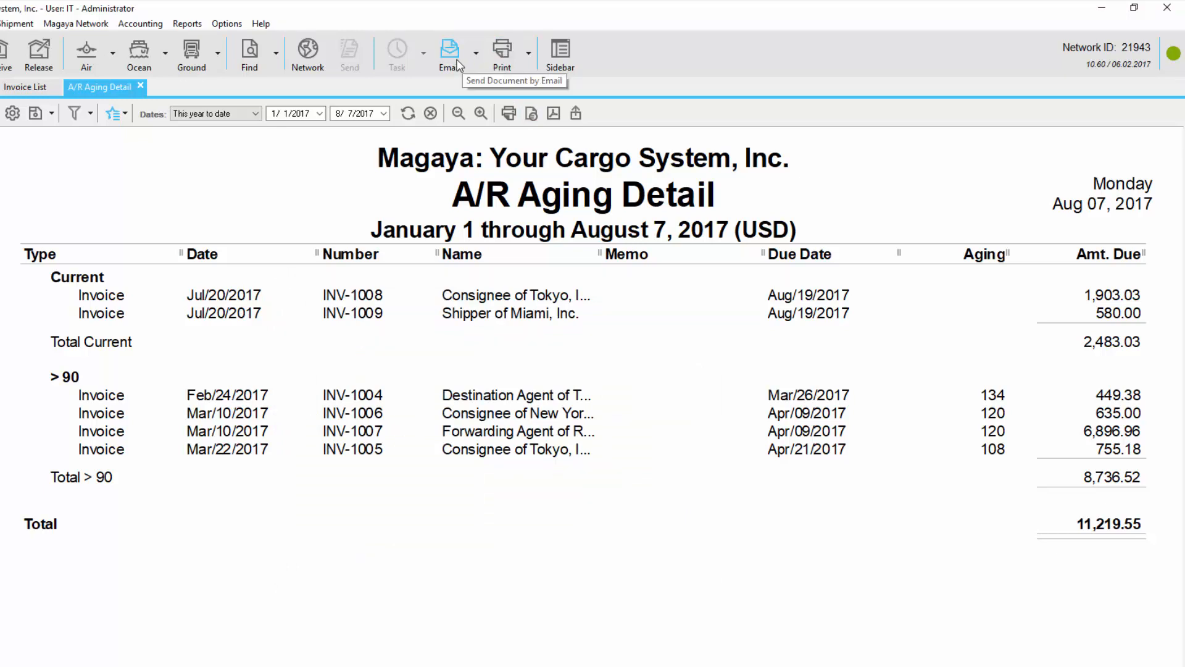
left_click(123, 121)
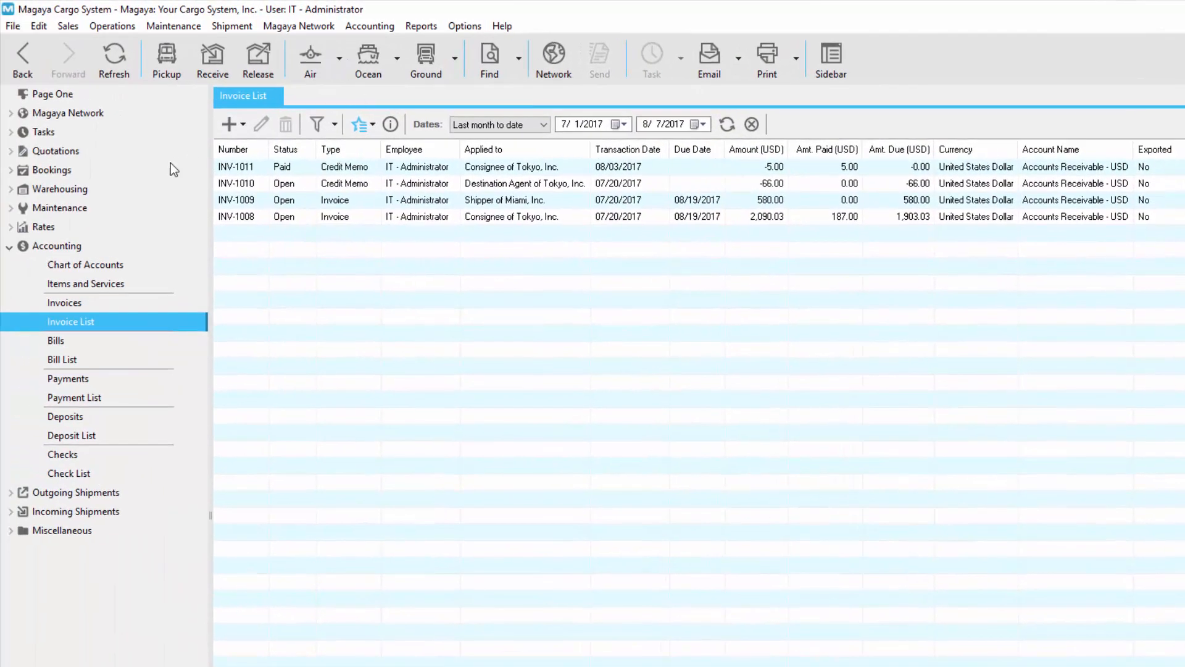
Step: Open the client statement options for the customer Consignee of Tokyo, Inc. from the Customers list
left_click(11, 208)
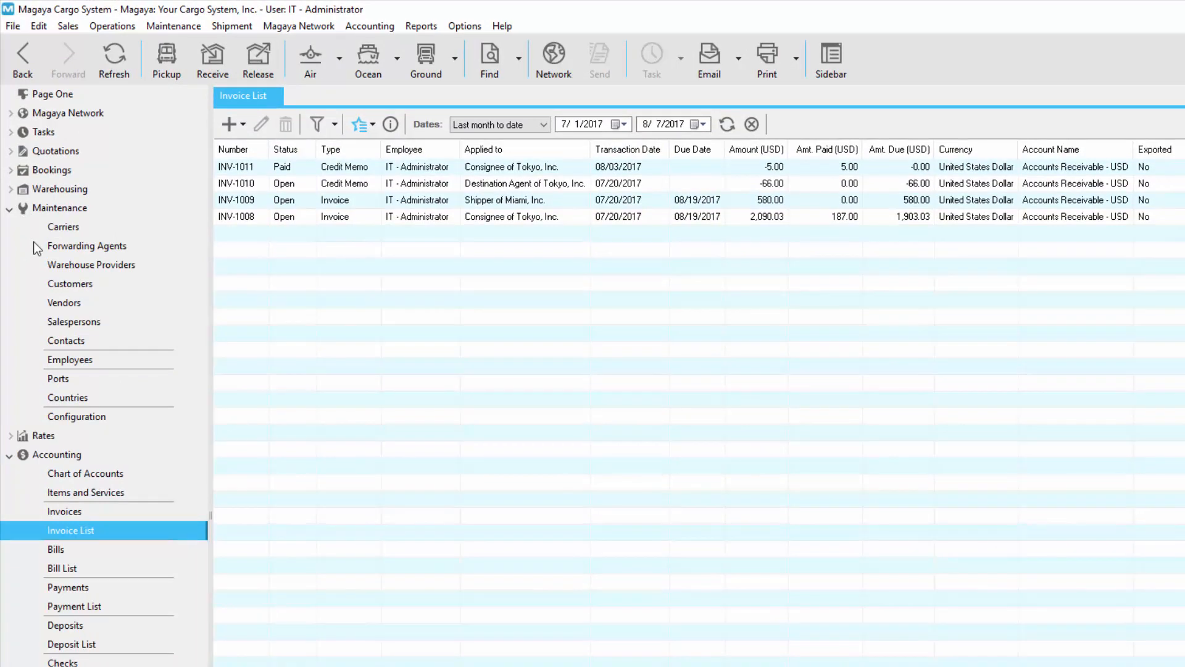
left_click(109, 292)
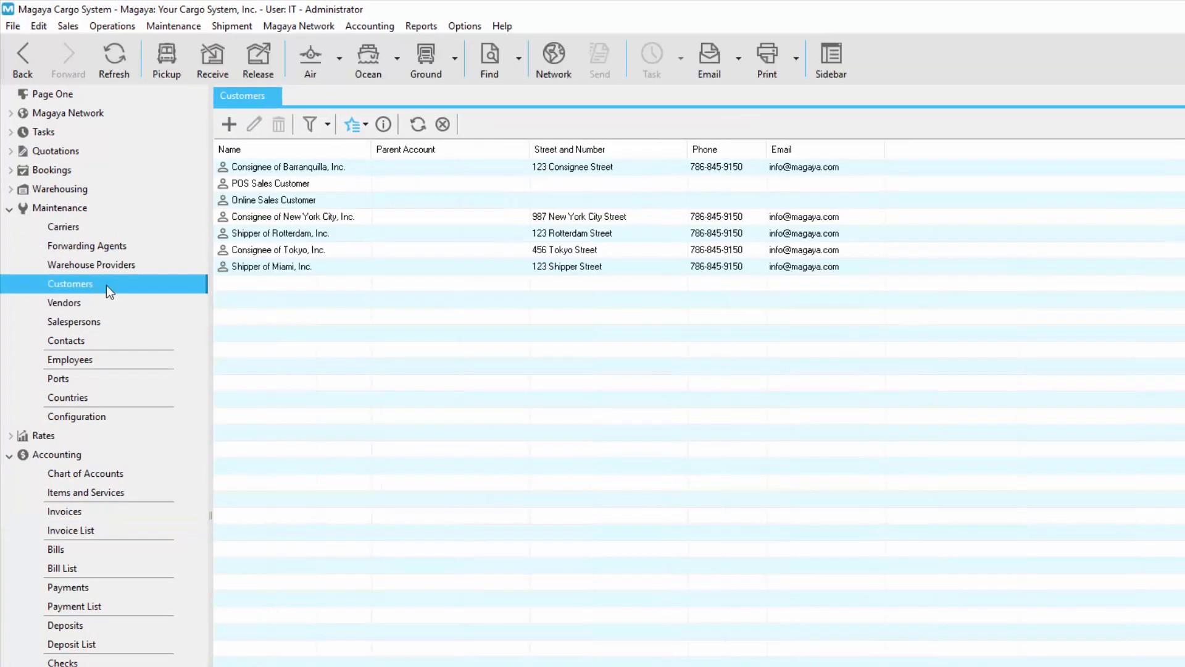
left_click(336, 251)
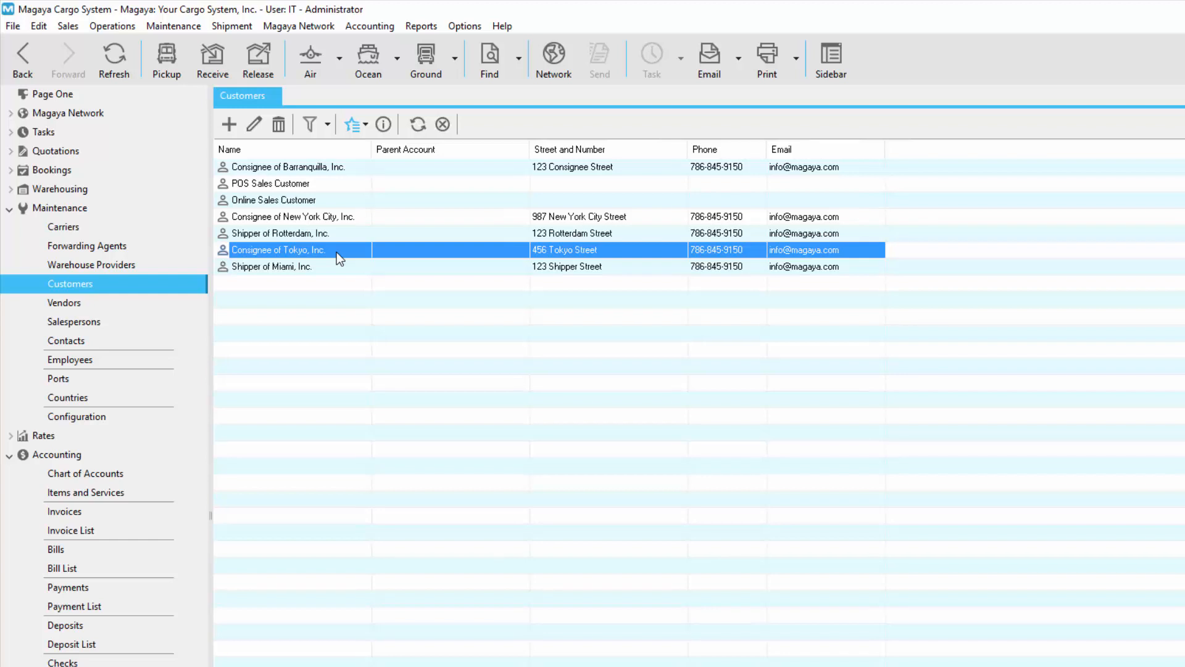
left_click(362, 216, "ctrl")
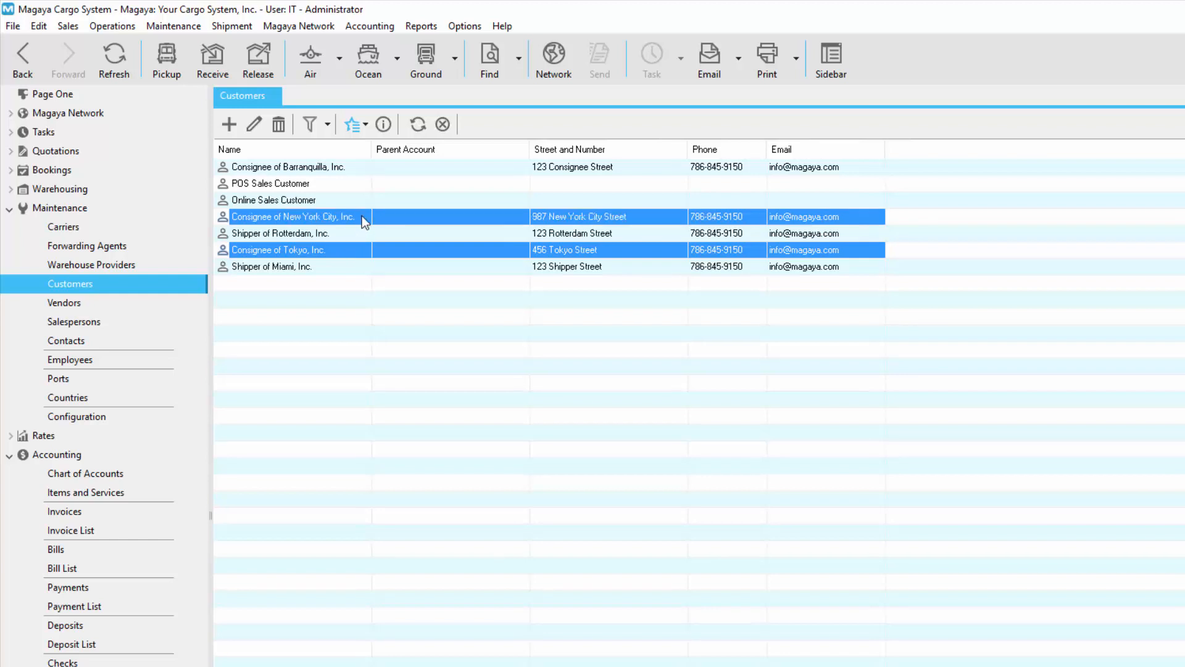
left_click(346, 250)
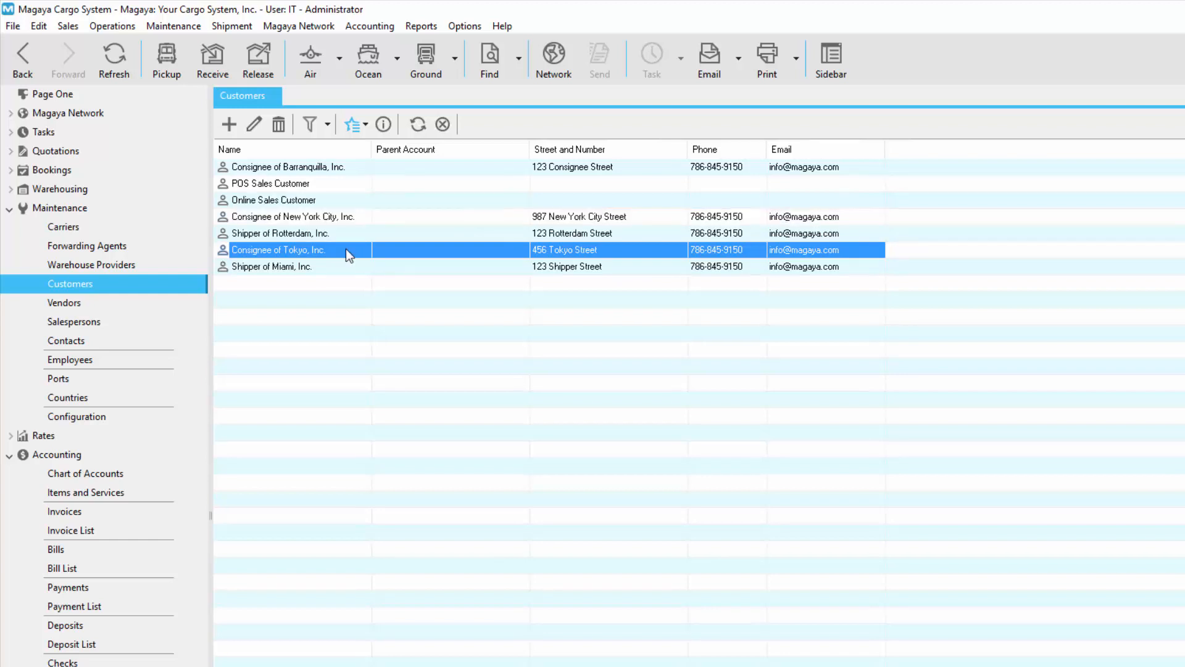
left_click(363, 128)
mouse_move(424, 179)
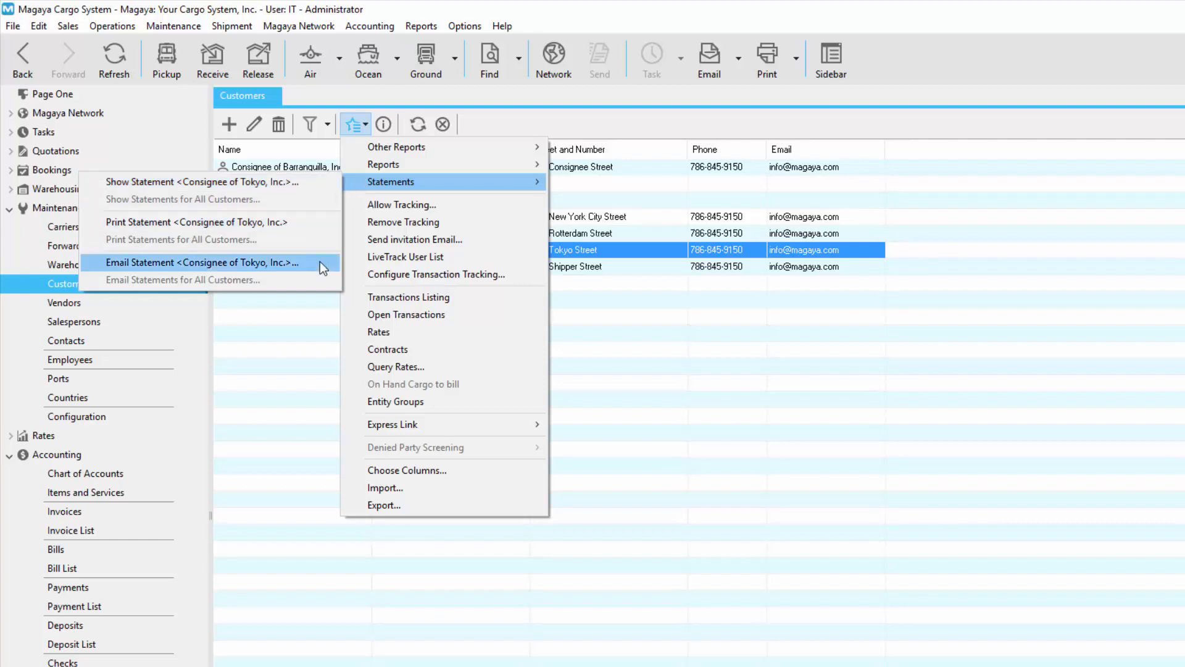
left_click(317, 189)
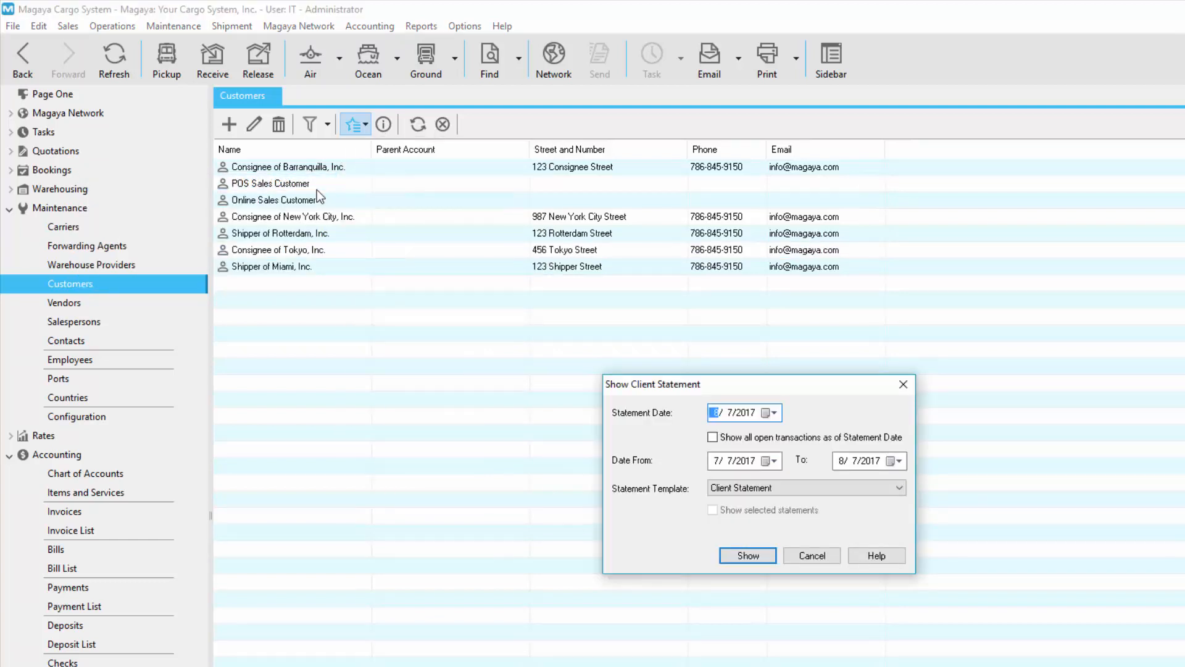
Step: Show the customer's statement with all open transactions as of the statement date, using the Client Statement Detailed template
left_click(713, 438)
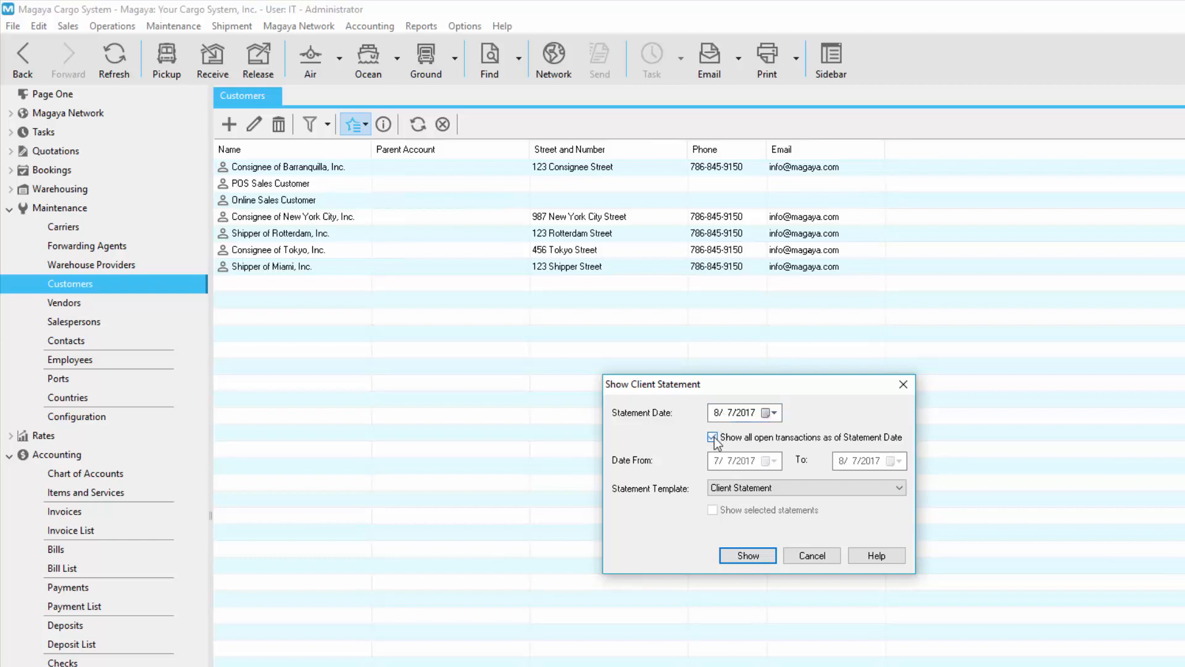
left_click(825, 487)
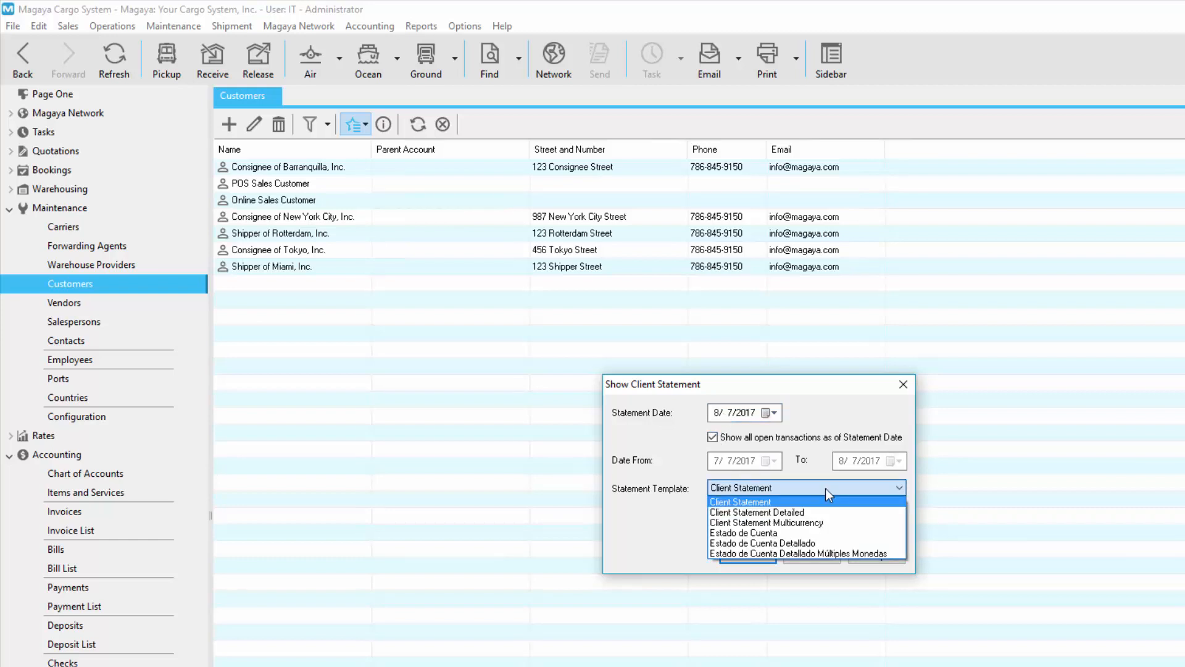
left_click(821, 512)
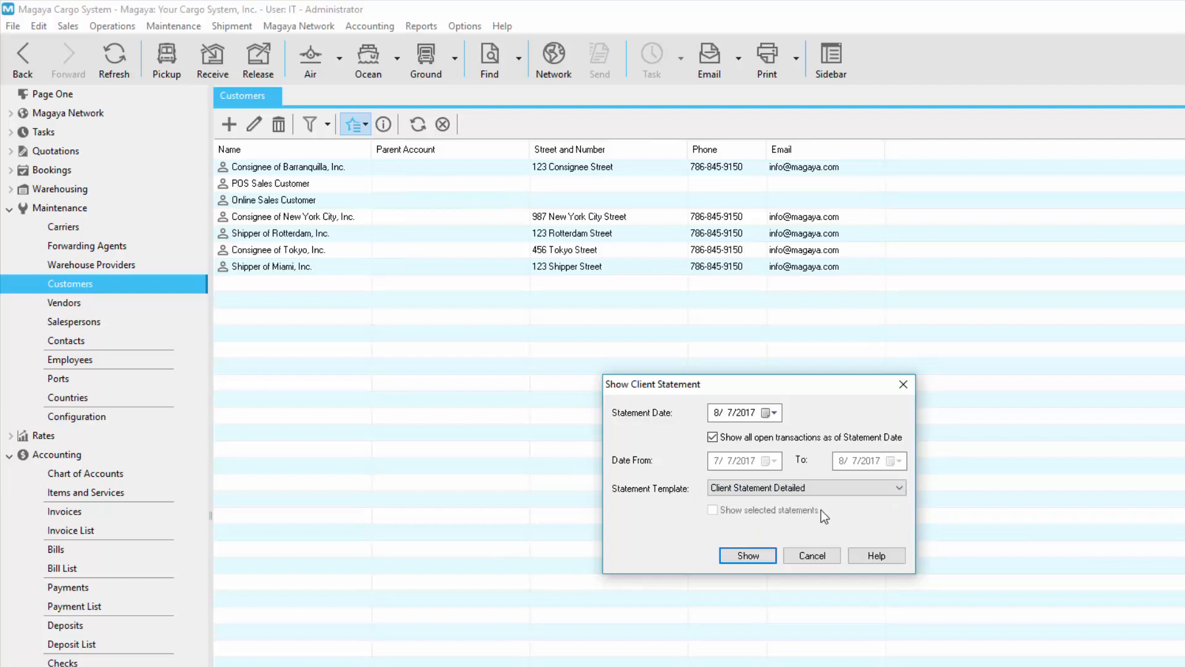
left_click(766, 556)
left_click(371, 121)
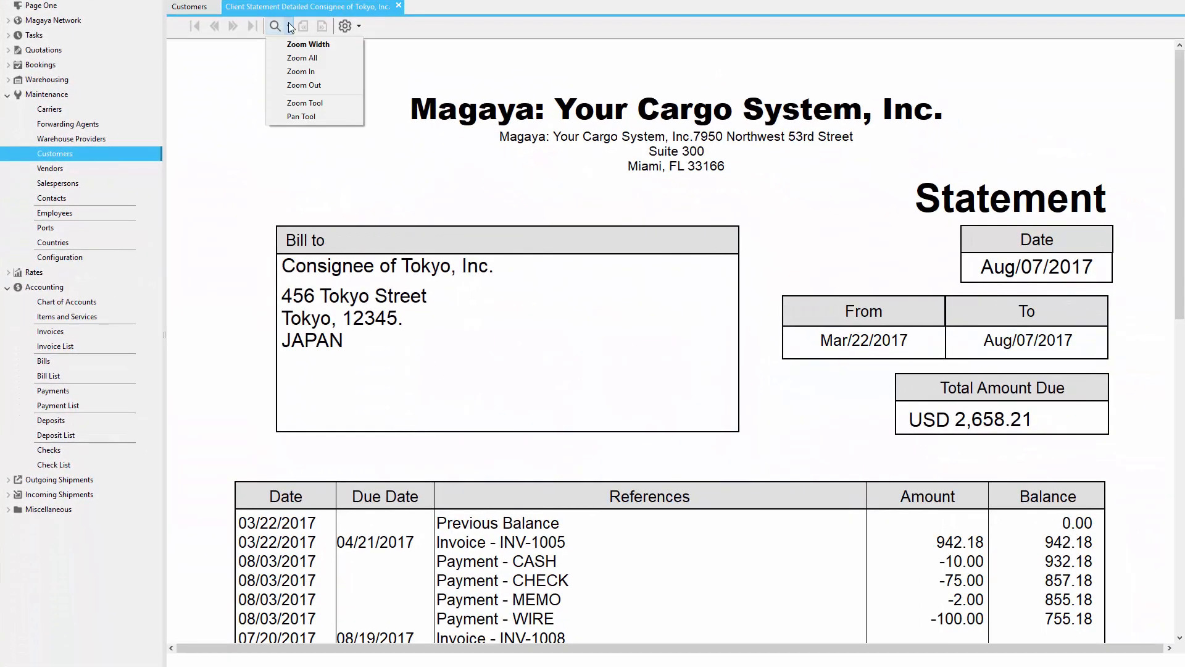
left_click(320, 58)
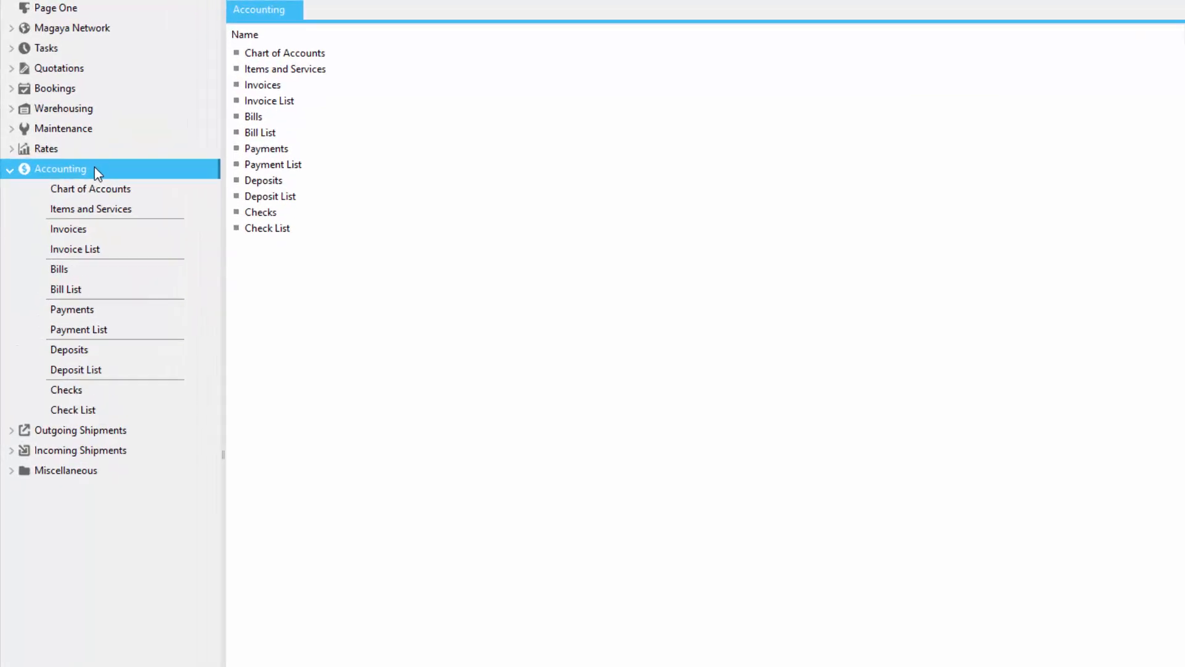
Step: Open the Bill List and check its available purchases reports, including Unpaid Bills and A/P Aging Detail
left_click(102, 291)
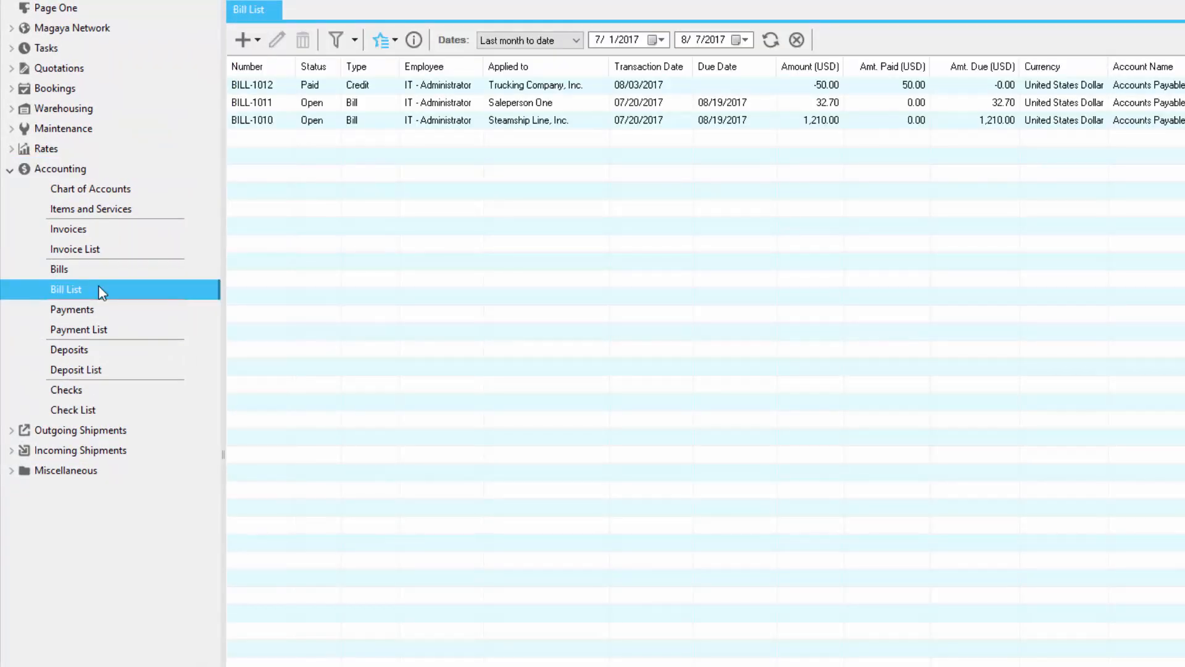
left_click(382, 40)
mouse_move(512, 86)
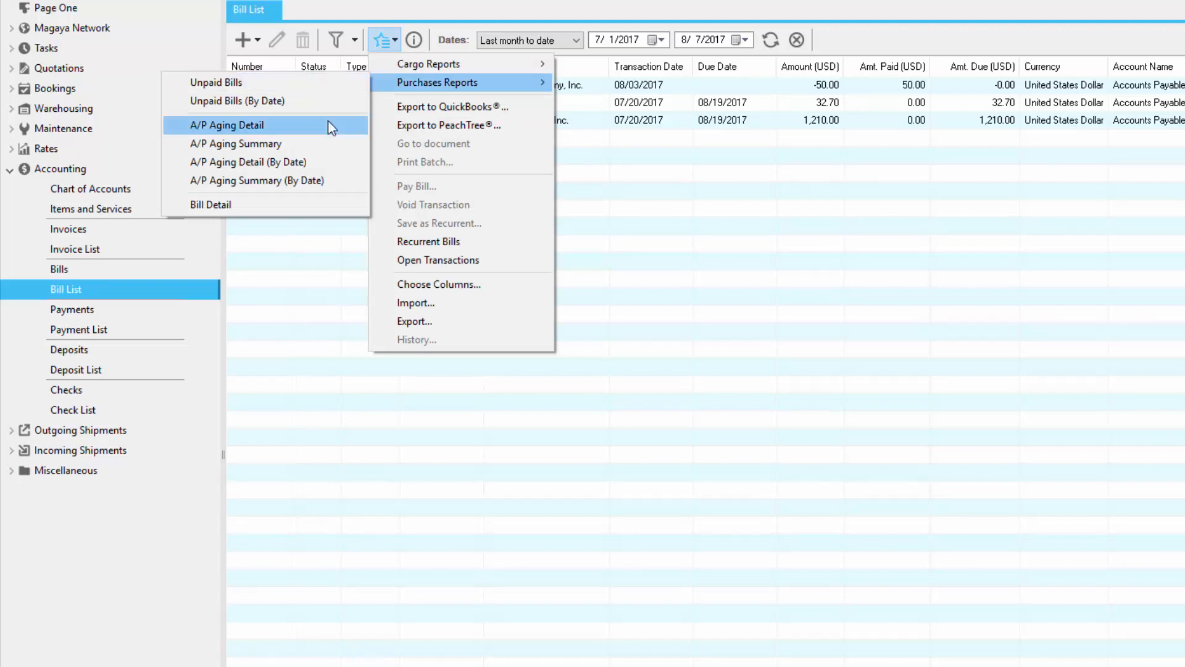
left_click(301, 80)
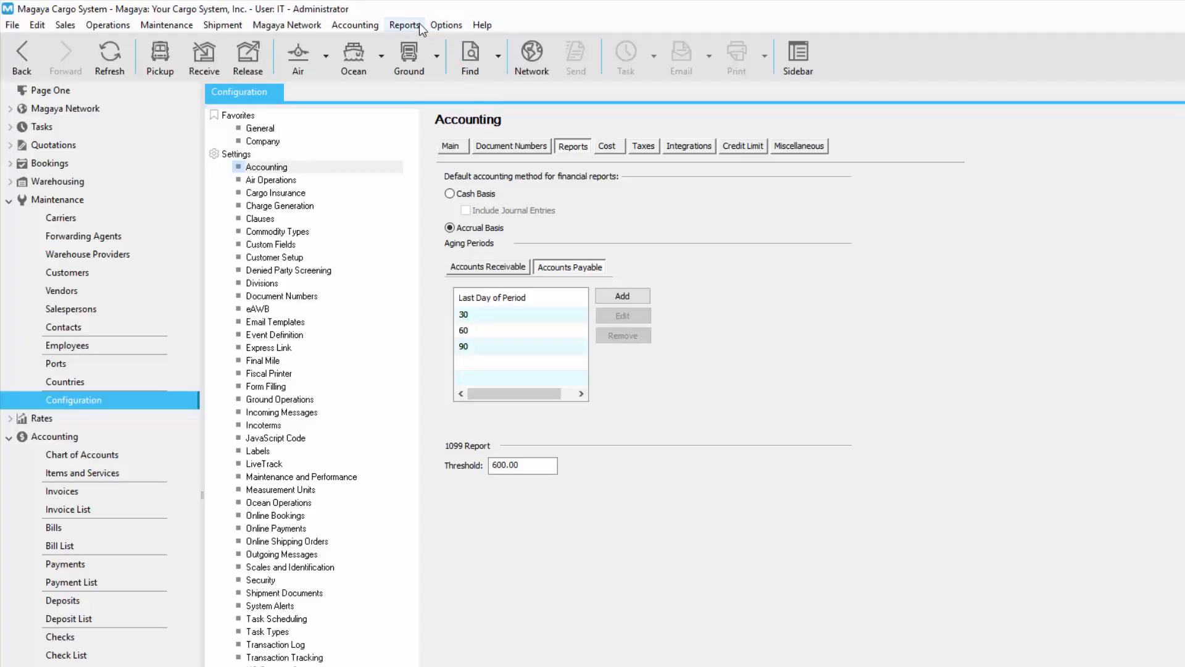
Step: Generate the Profit and Loss financial report and set its date range to This year to date
left_click(405, 25)
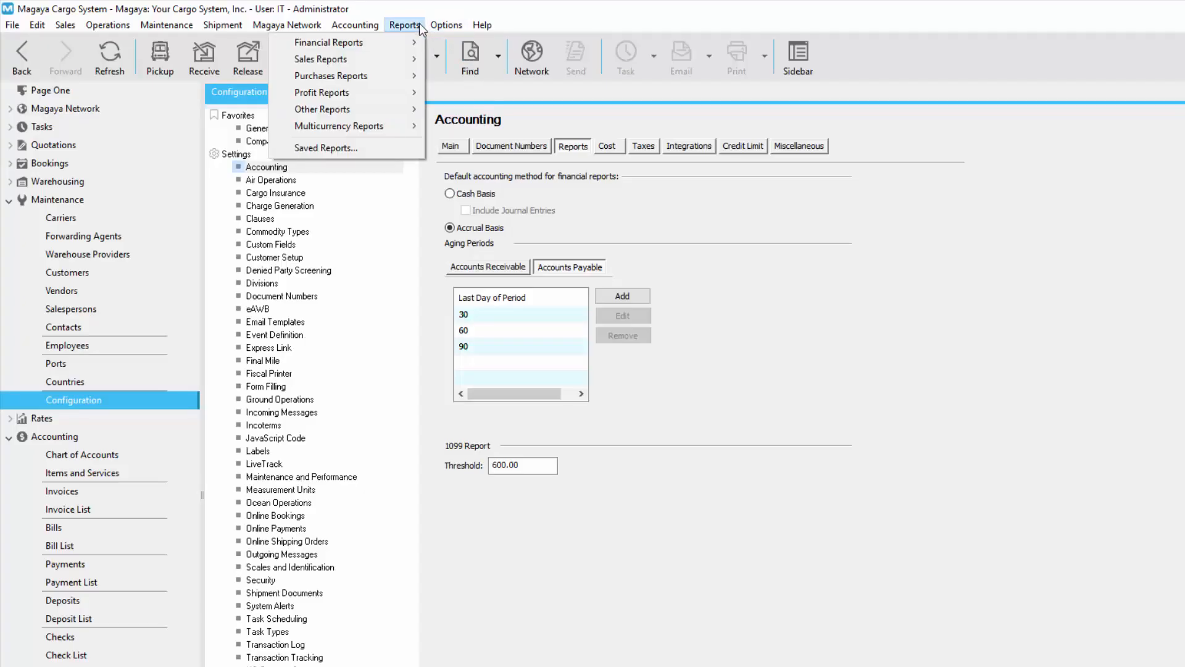
mouse_move(405, 46)
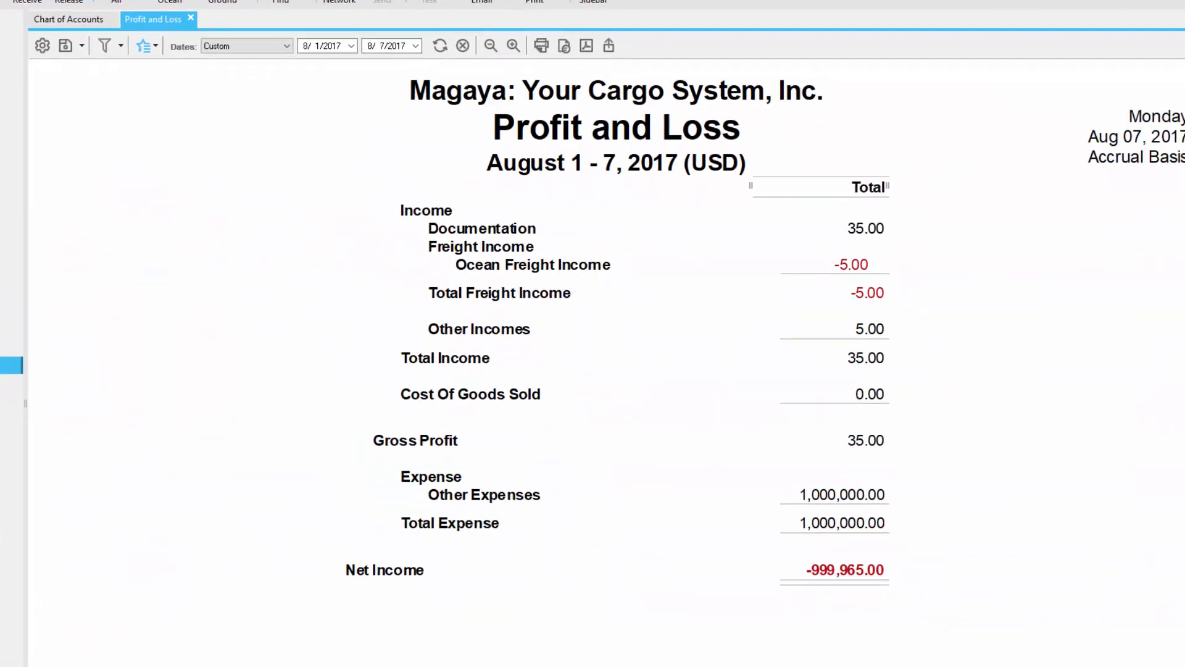
left_click(248, 40)
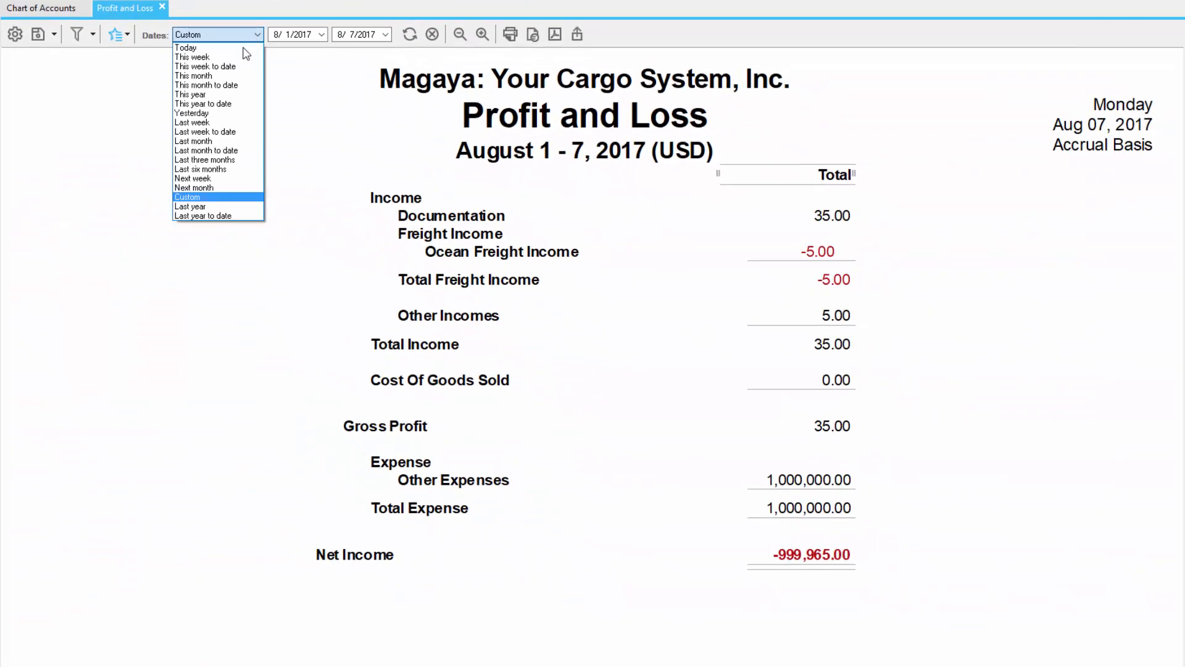
left_click(245, 102)
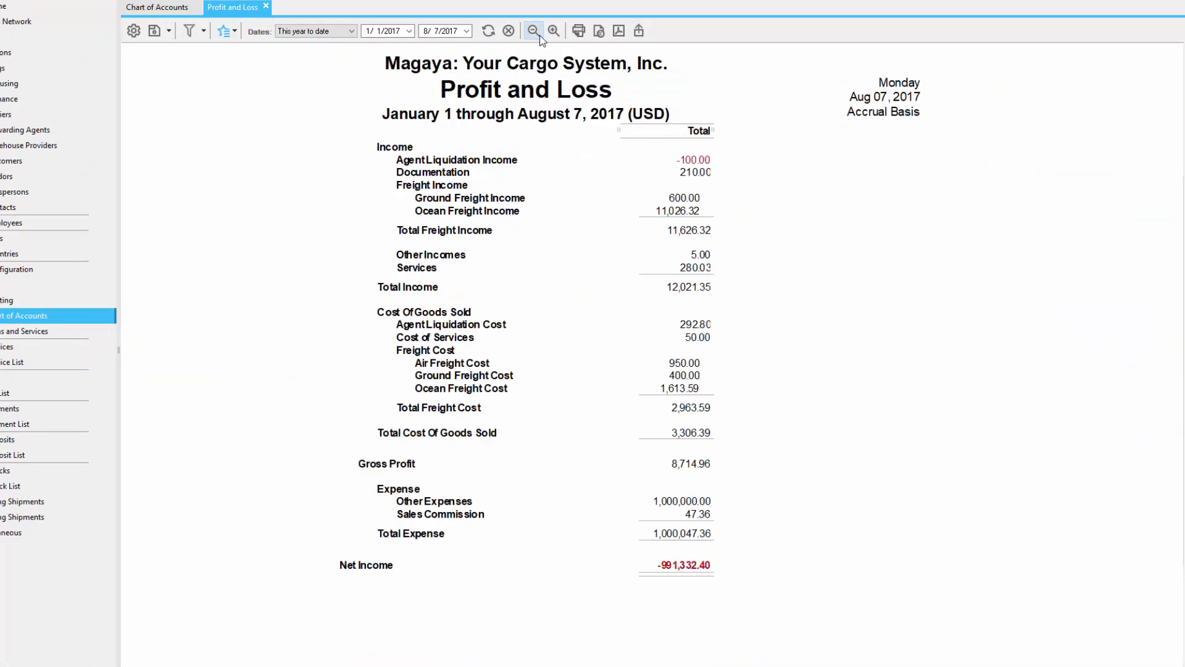
Step: Generate the Balance Sheet financial report and review its assets, liabilities and equity sections
left_click(386, 24)
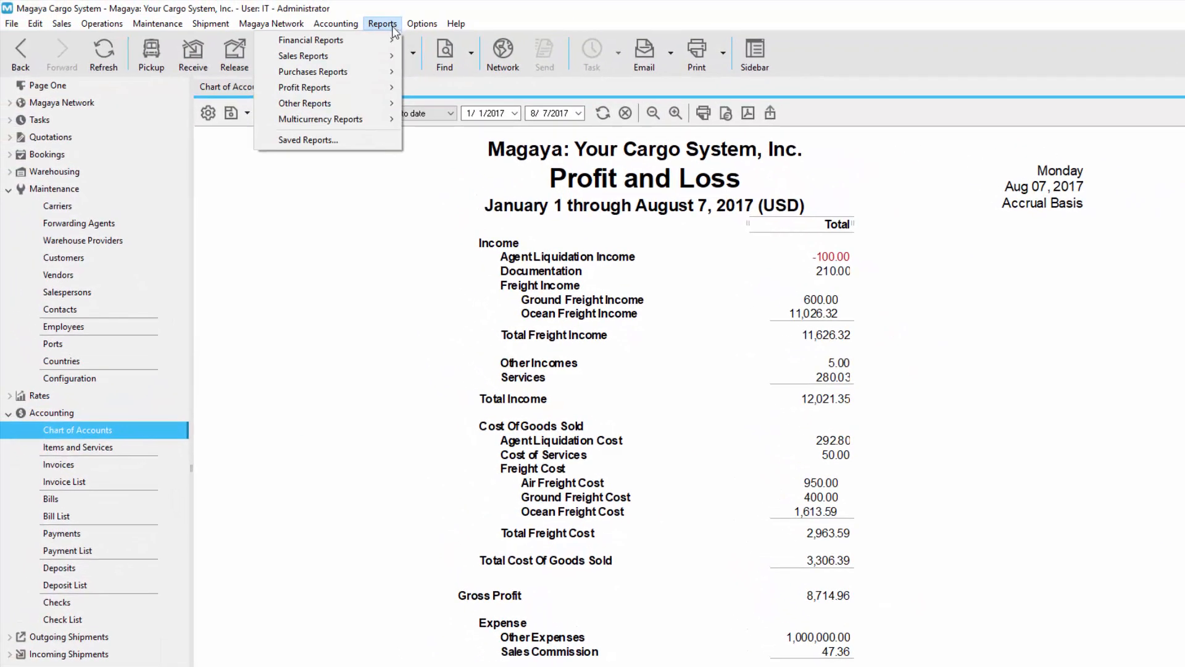
mouse_move(379, 45)
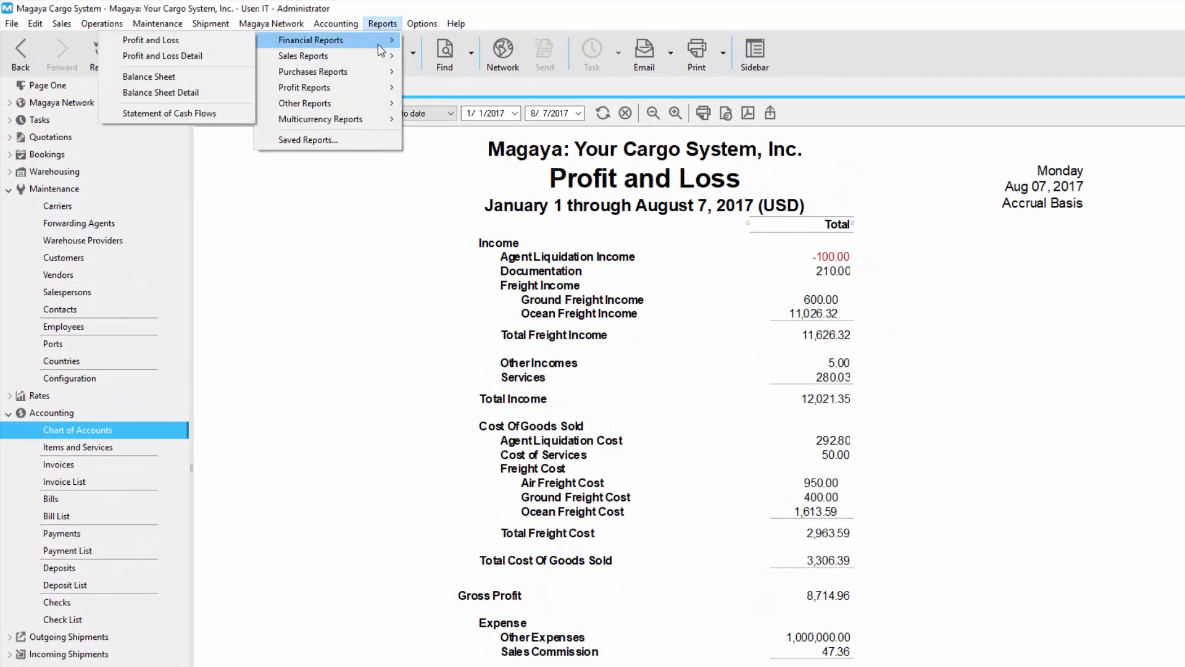
left_click(149, 77)
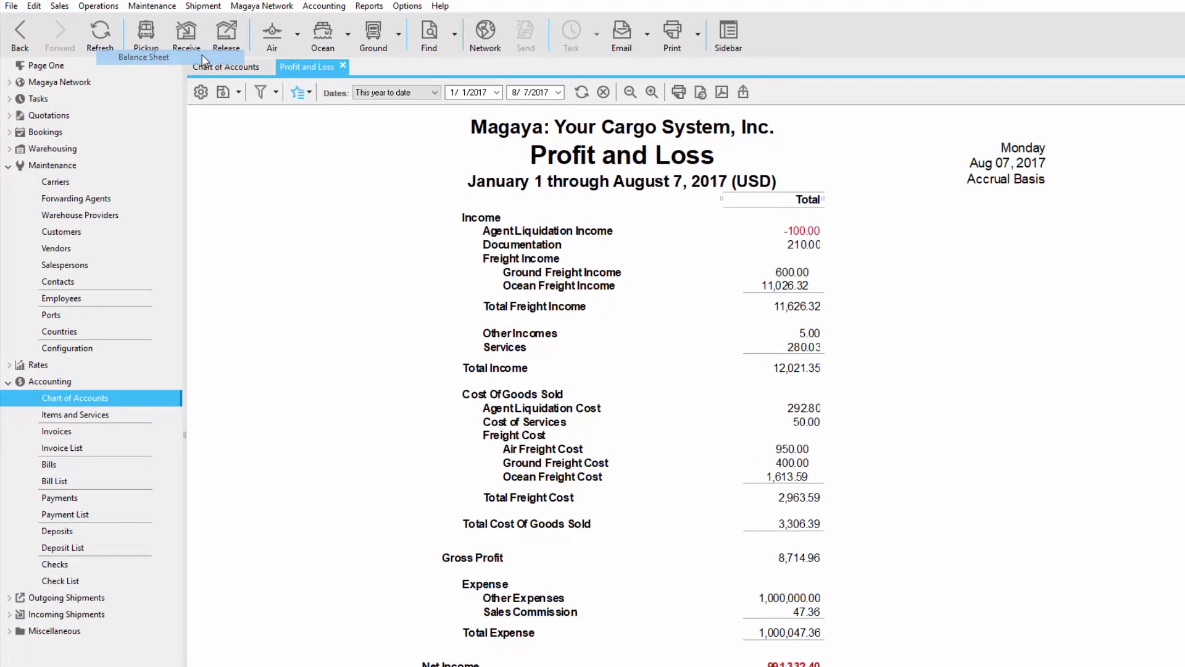
scroll(1183, 332, "down", 3)
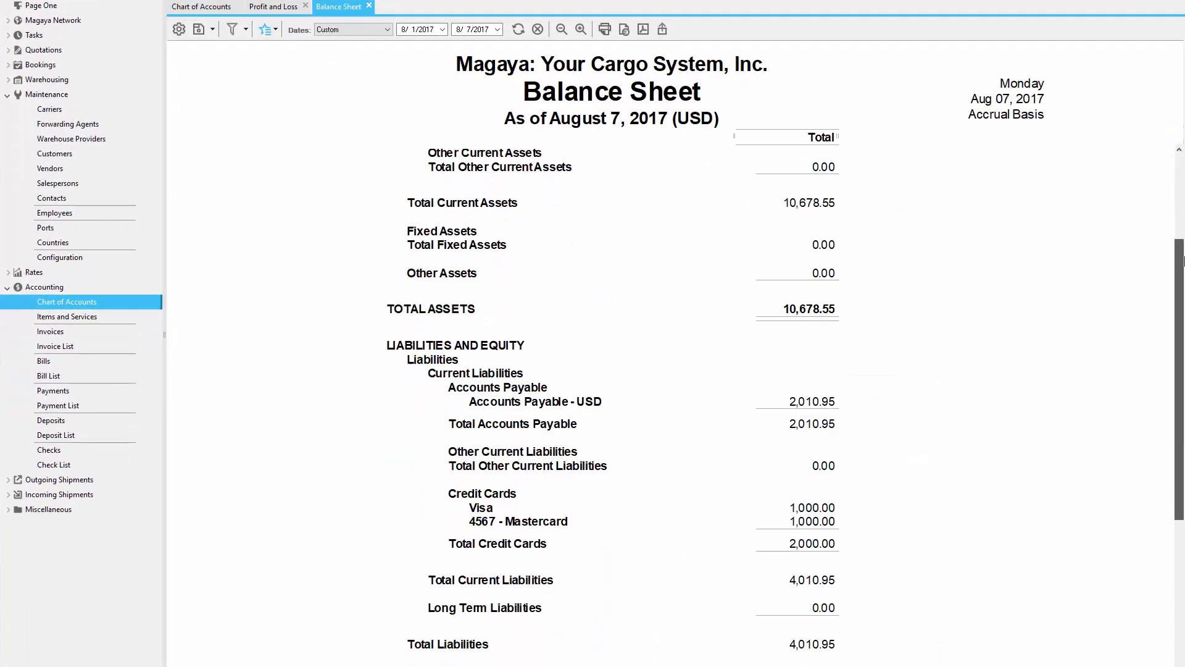
scroll(1183, 332, "down", 2)
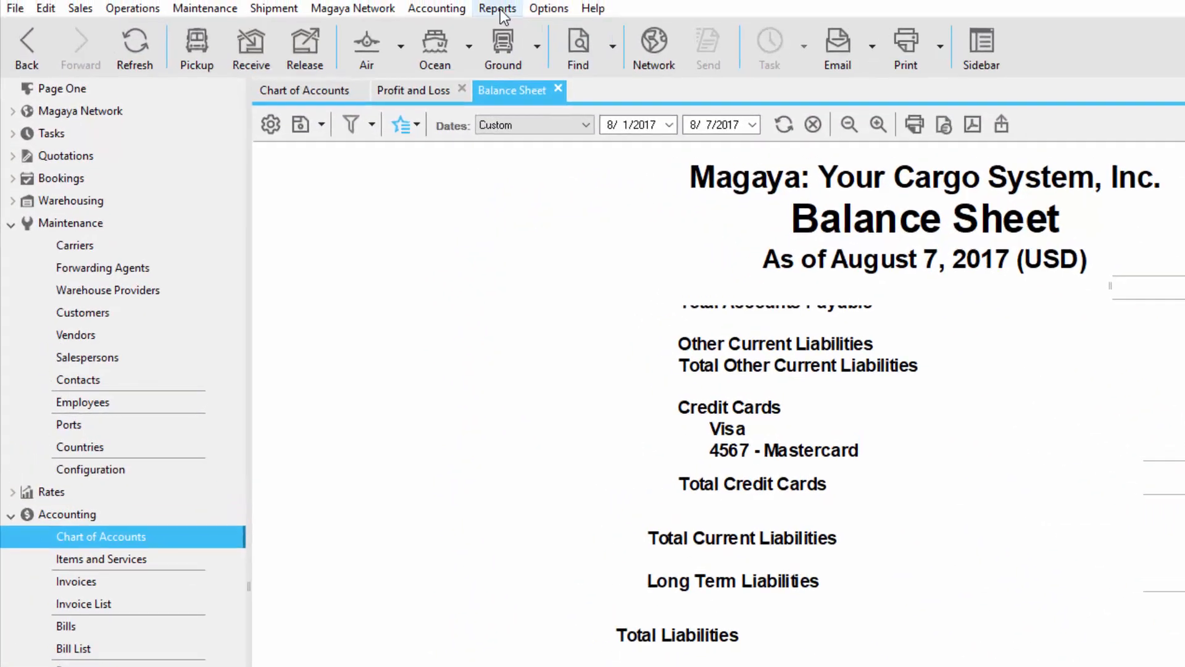
Step: Generate the Profit and Loss by Operations profit report and set its date range to This year to date
left_click(497, 8)
mouse_move(565, 139)
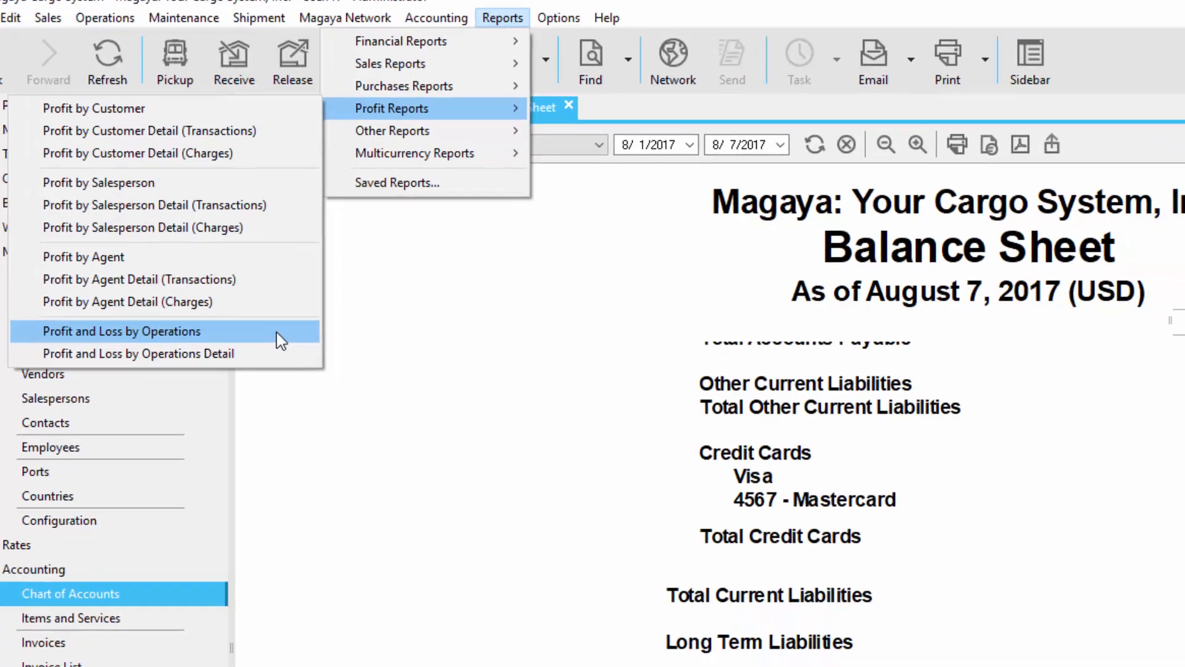
left_click(340, 374)
left_click(679, 172)
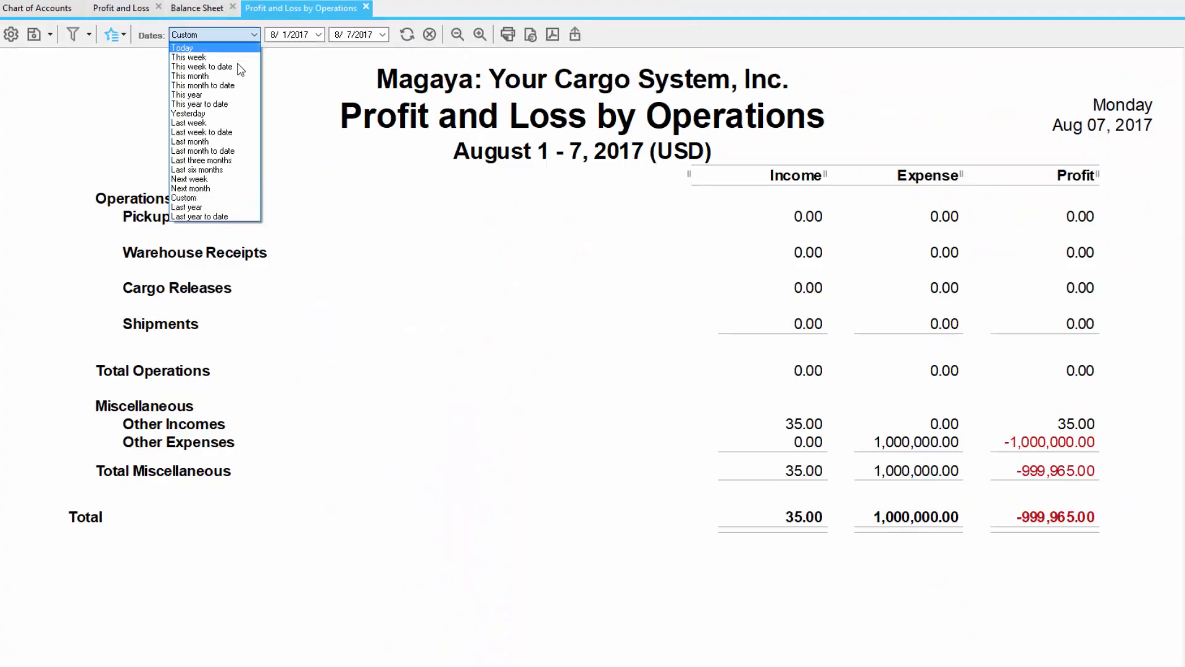
left_click(224, 104)
left_click(458, 34)
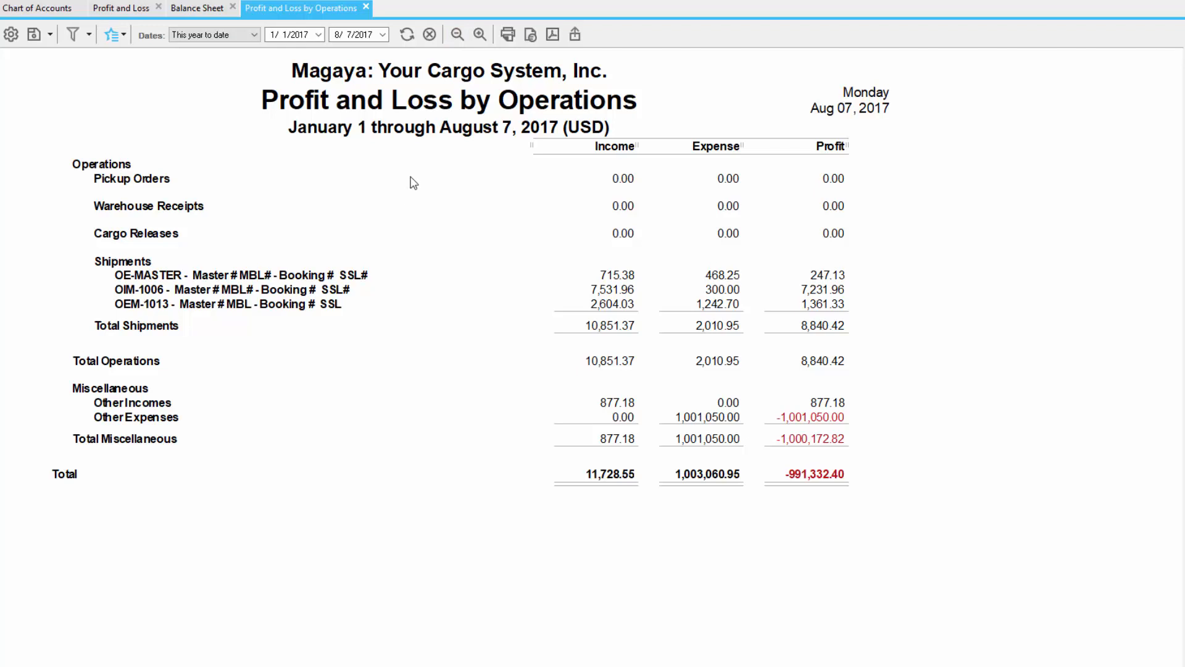